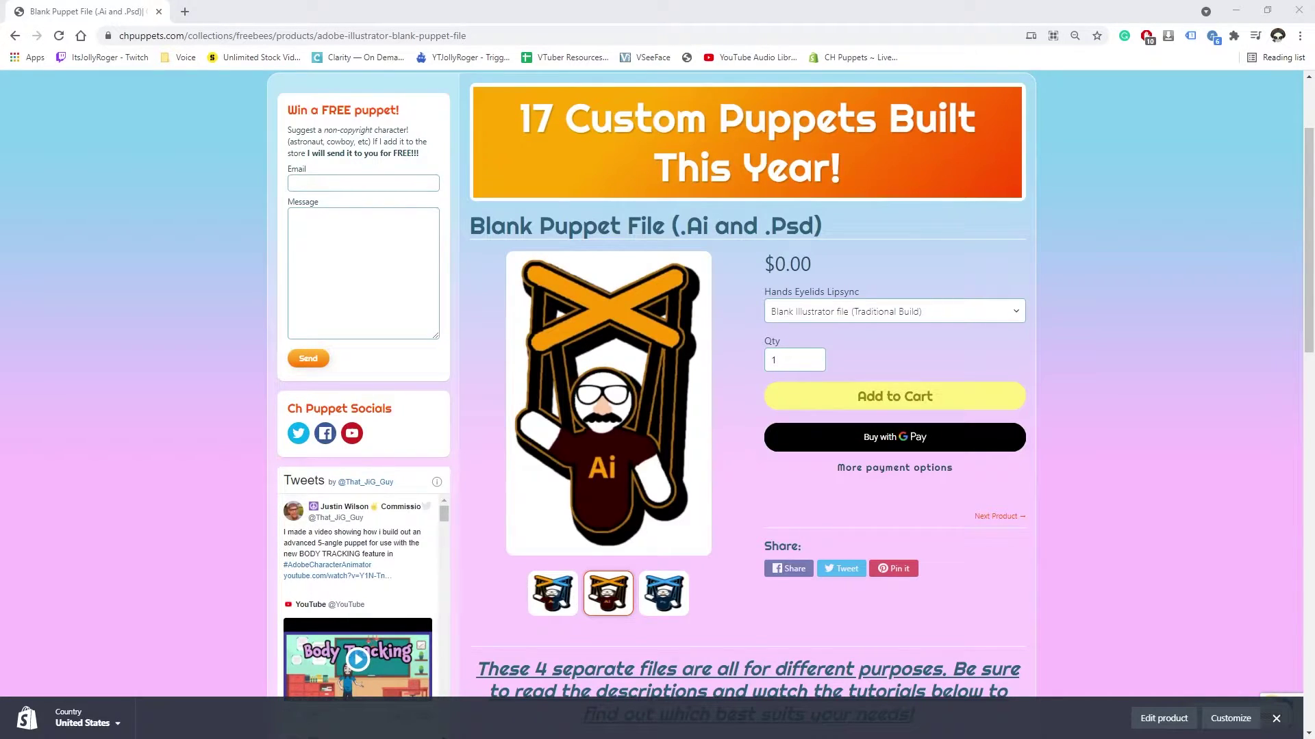
Review the available blank puppet file variants and choose Blank Illustrator file (Traditional Build)
{"action": "left_click", "coordinate": [956, 313]}
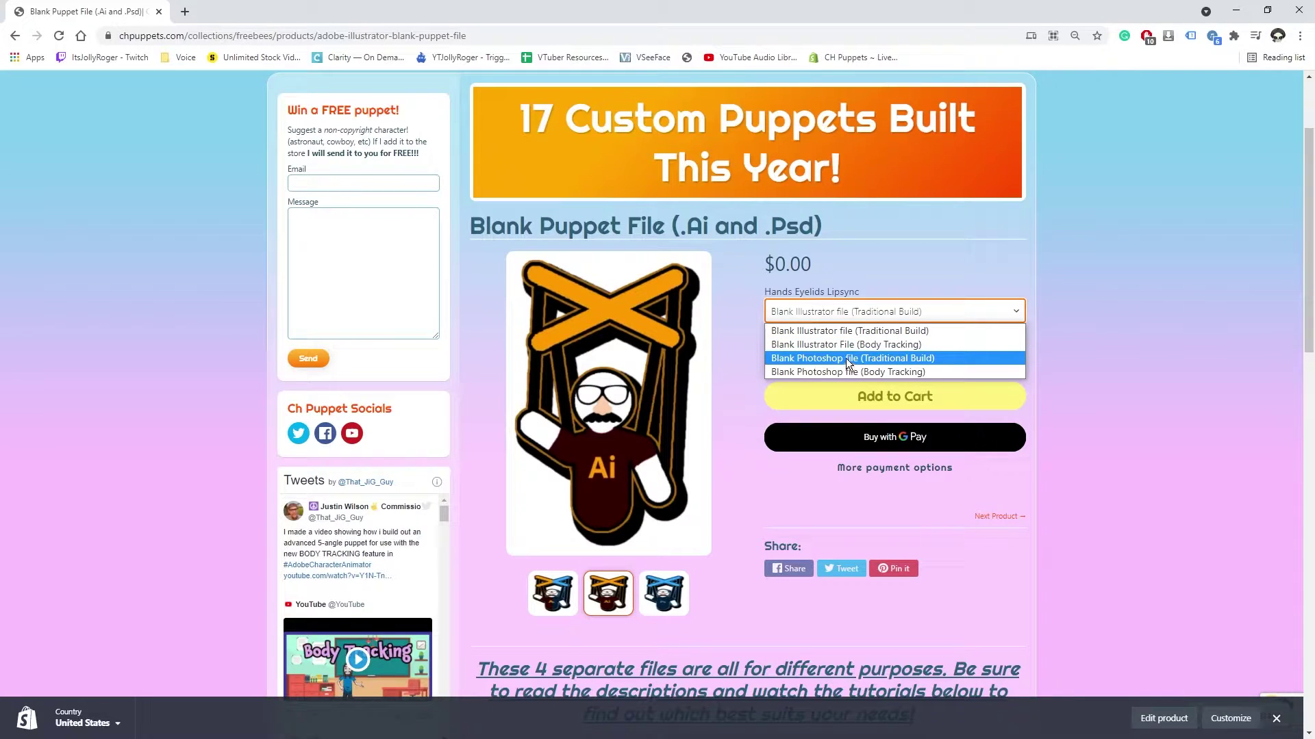
{"action": "left_click", "coordinate": [849, 333]}
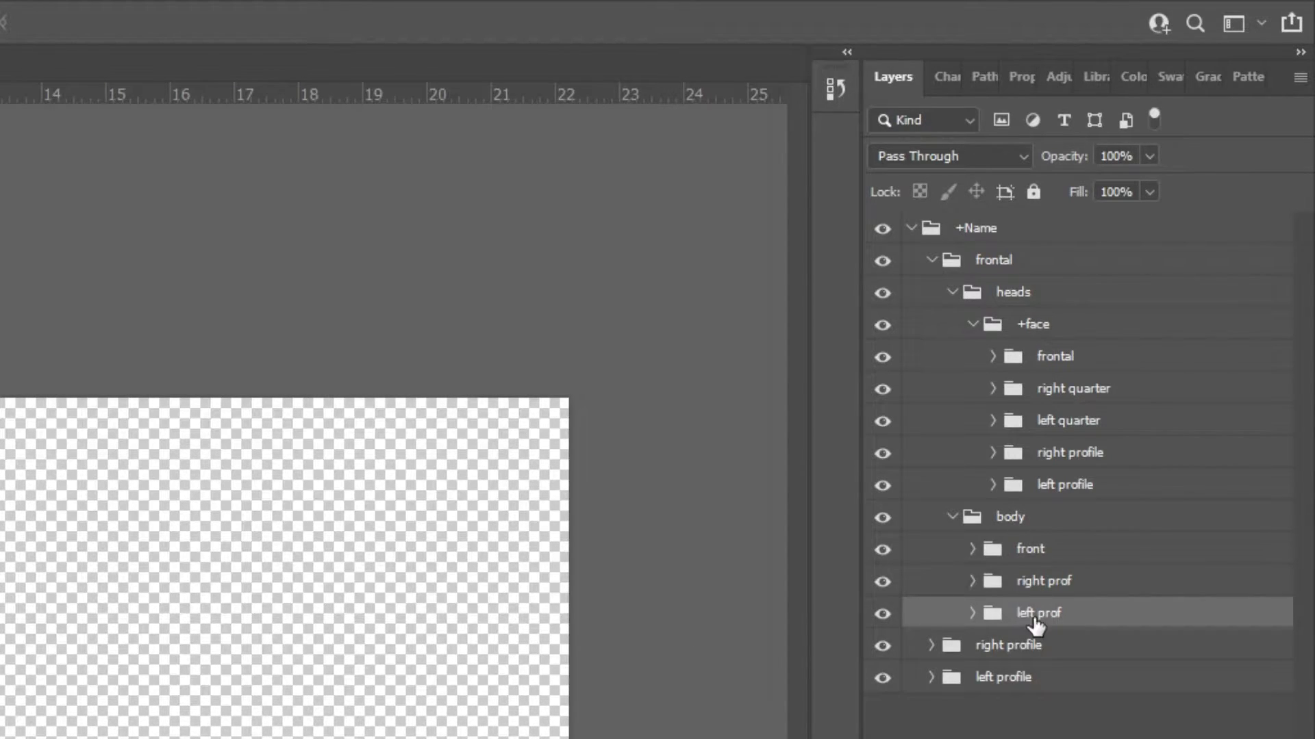
In Photoshop, rename the right prof and left prof folders in the body group as right quar and left quar
{"action": "double_click", "coordinate": [1052, 583]}
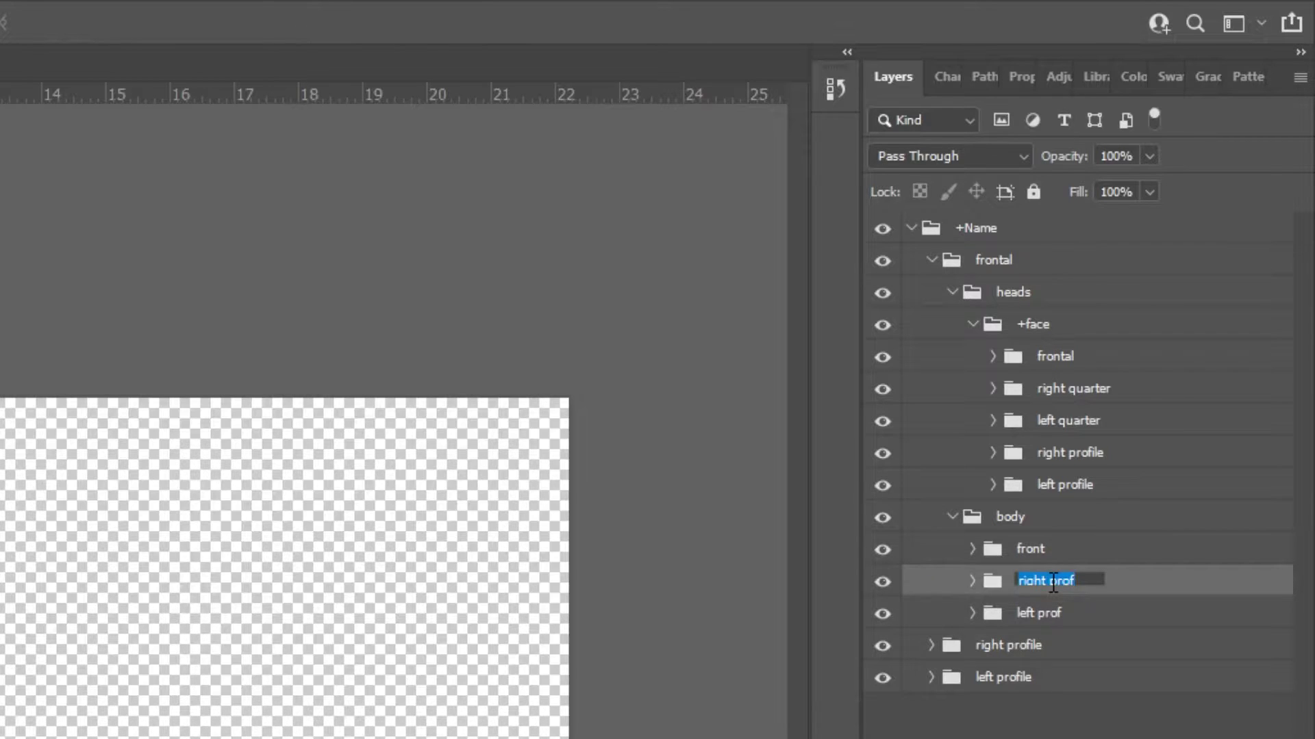
{"action": "key", "text": "End"}
{"action": "key", "text": "BackSpace"}
{"action": "type", "text": "quar"}
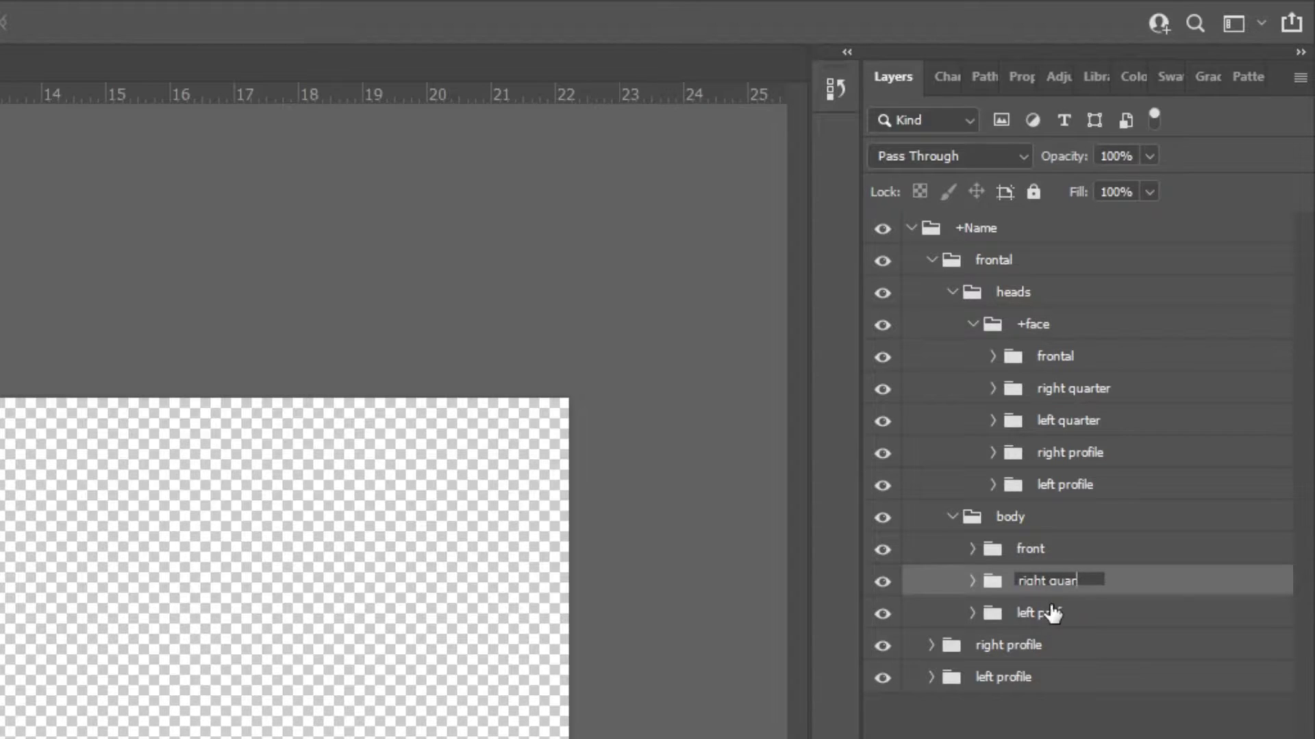
{"action": "double_click", "coordinate": [1053, 614]}
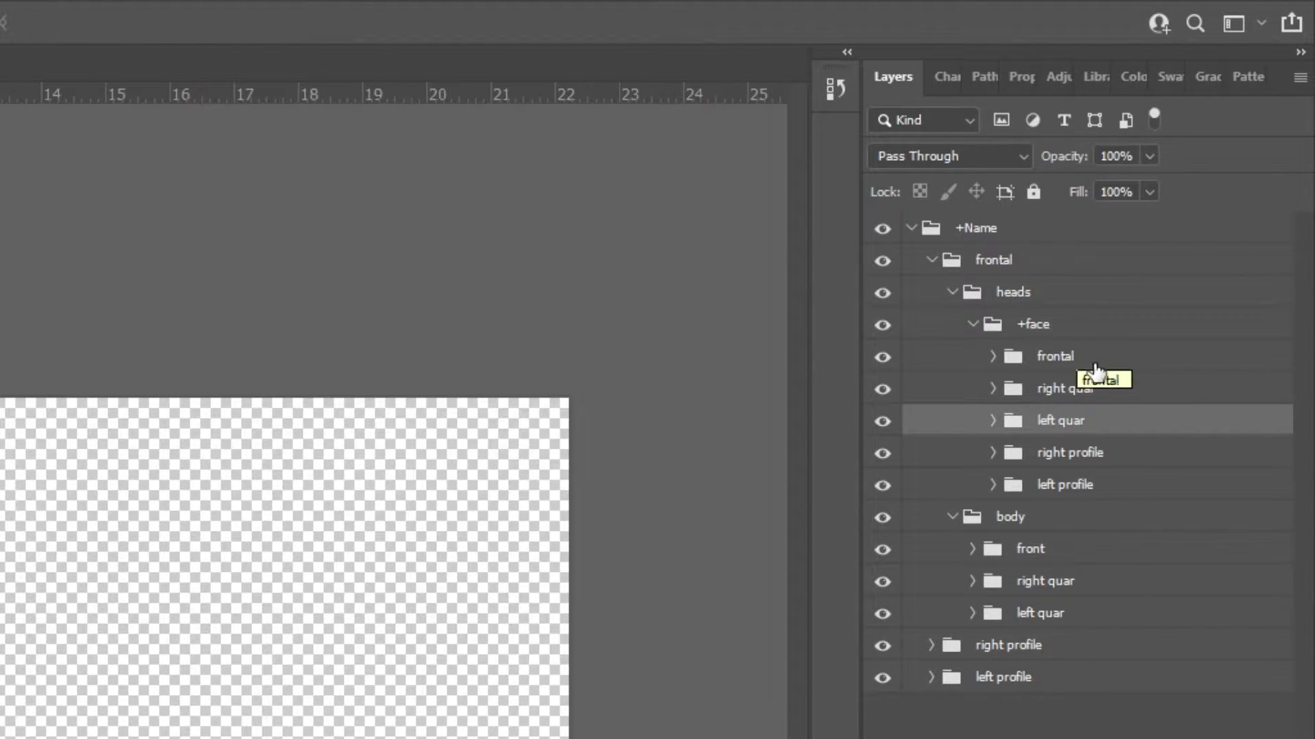
Rename the left quar and right quar folders in the +face group as left quarter and right quarter
{"action": "double_click", "coordinate": [1084, 423]}
{"action": "key", "text": "Right"}
{"action": "type", "text": "ter"}
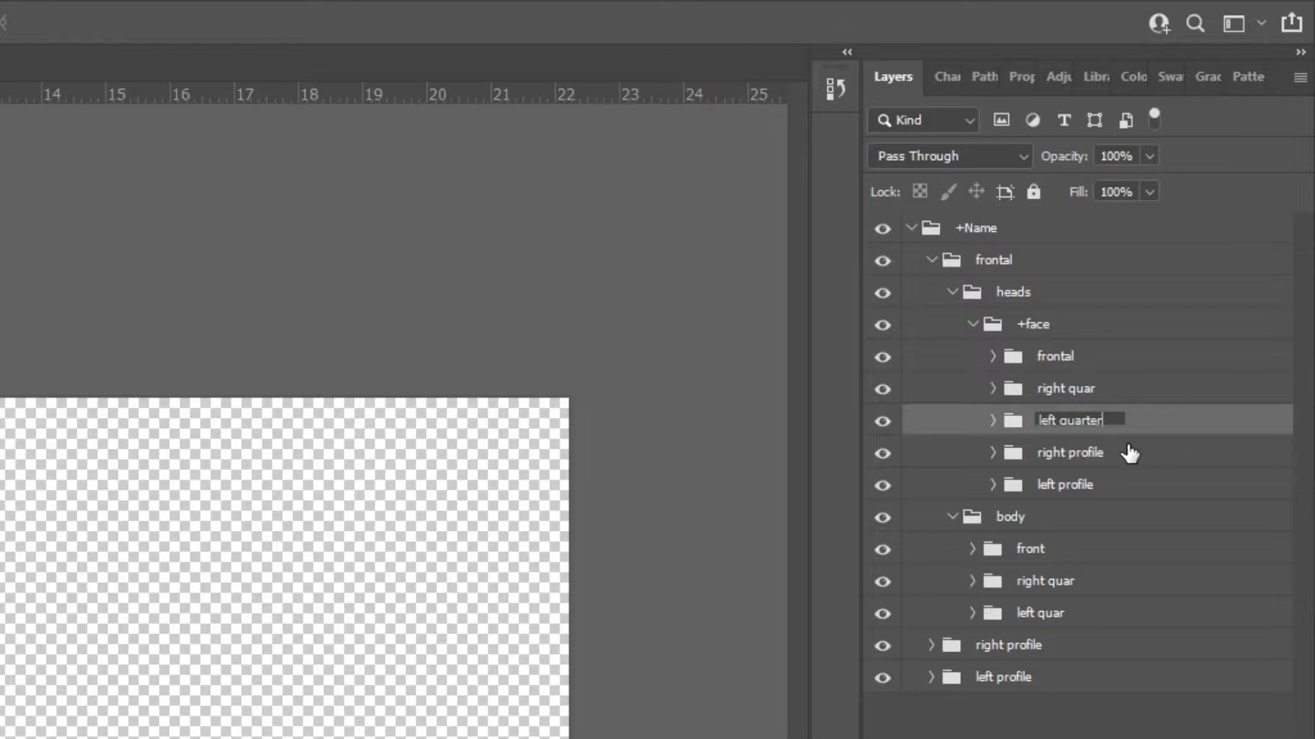
{"action": "key", "text": "Return"}
{"action": "double_click", "coordinate": [1095, 388]}
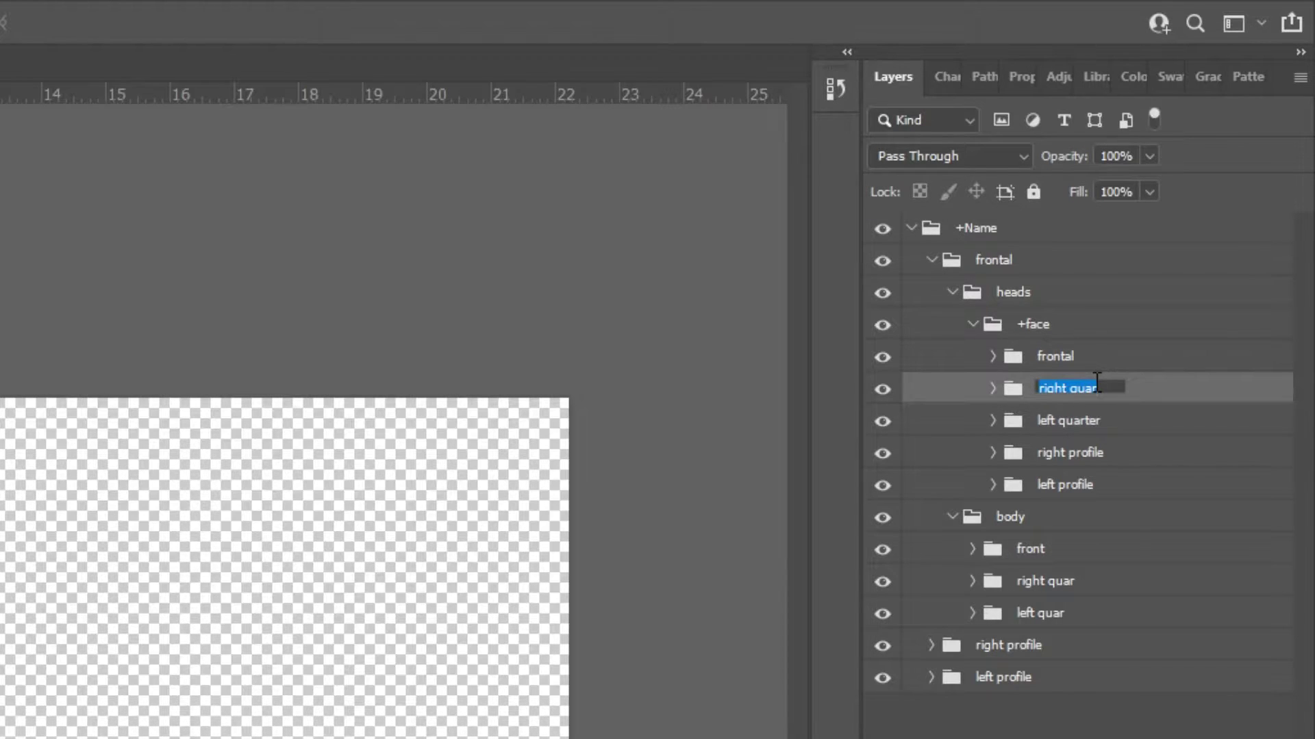
{"action": "key", "text": "Right"}
{"action": "type", "text": "ter"}
{"action": "key", "text": "Return"}
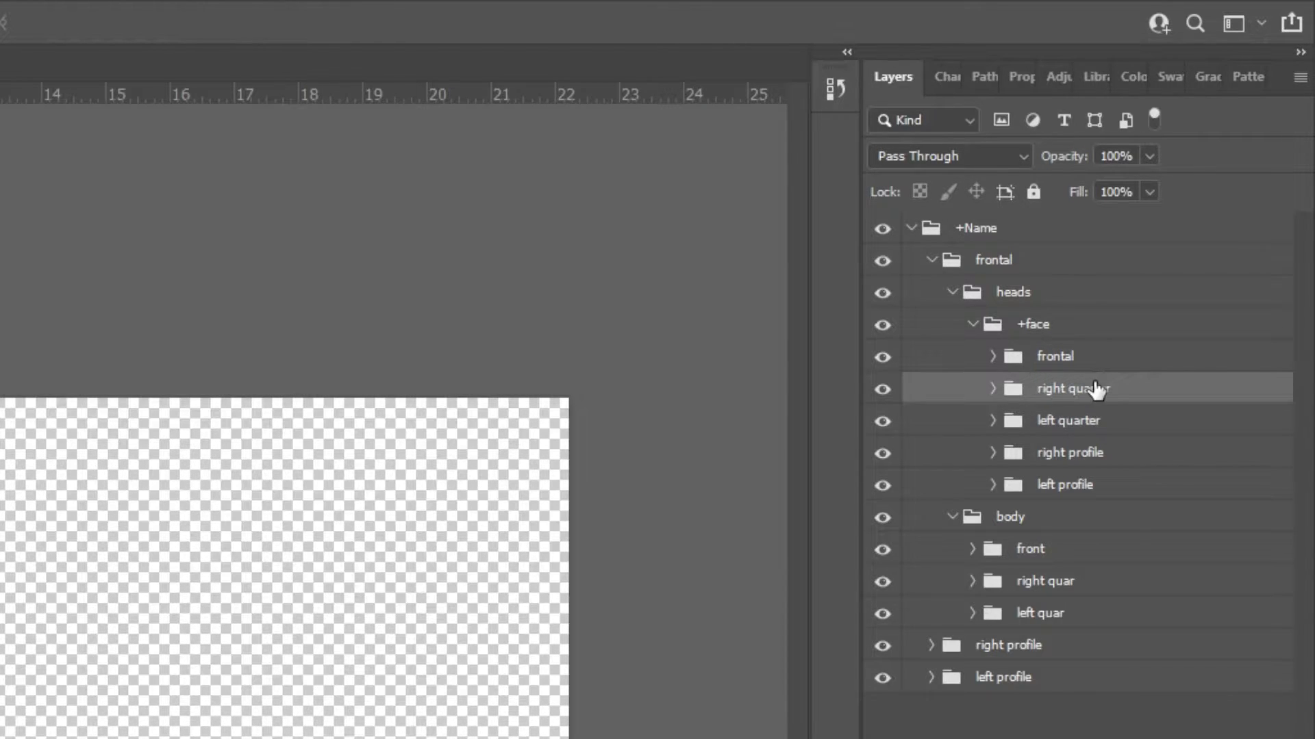
{"action": "left_click", "coordinate": [1082, 426]}
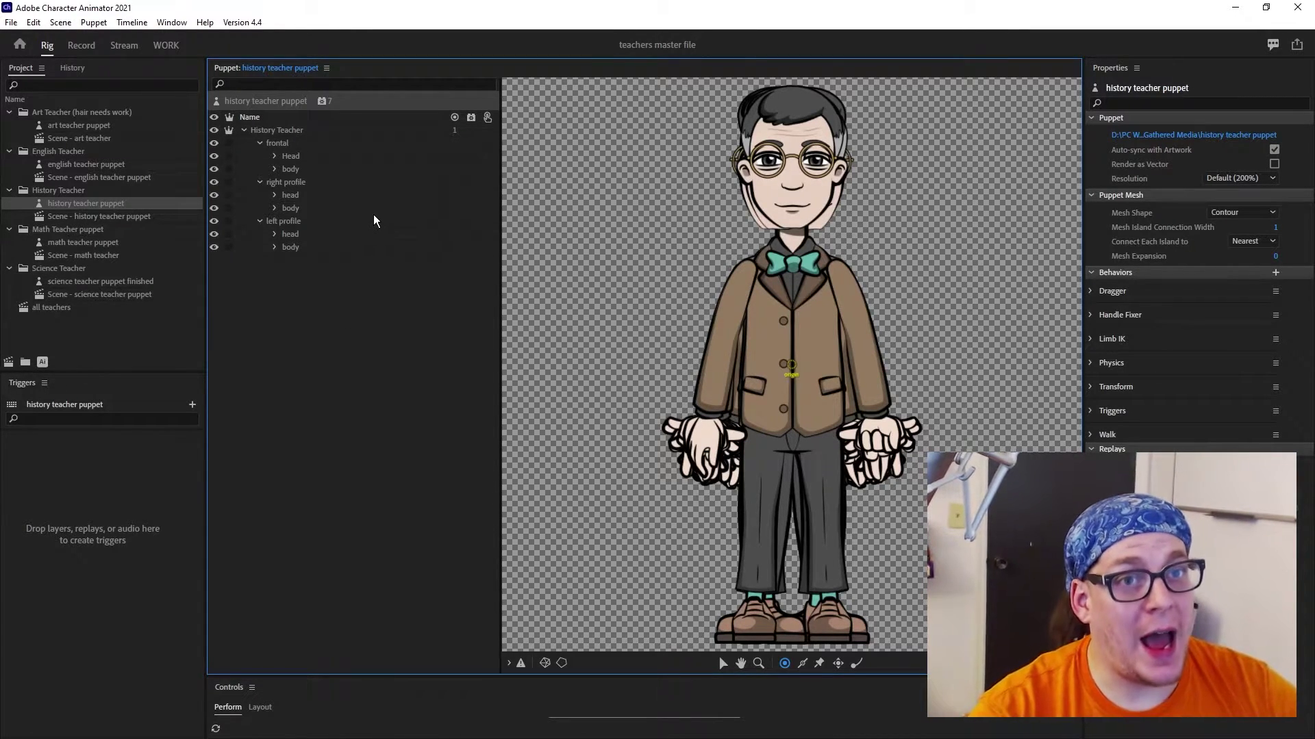
In Character Animator, filter the puppet layers by eyeball and tag left-eye eyeballs Left Pupil Range and right-eye eyeballs Right Pupil Range
{"action": "left_click", "coordinate": [307, 82]}
{"action": "type", "text": "eyeball"}
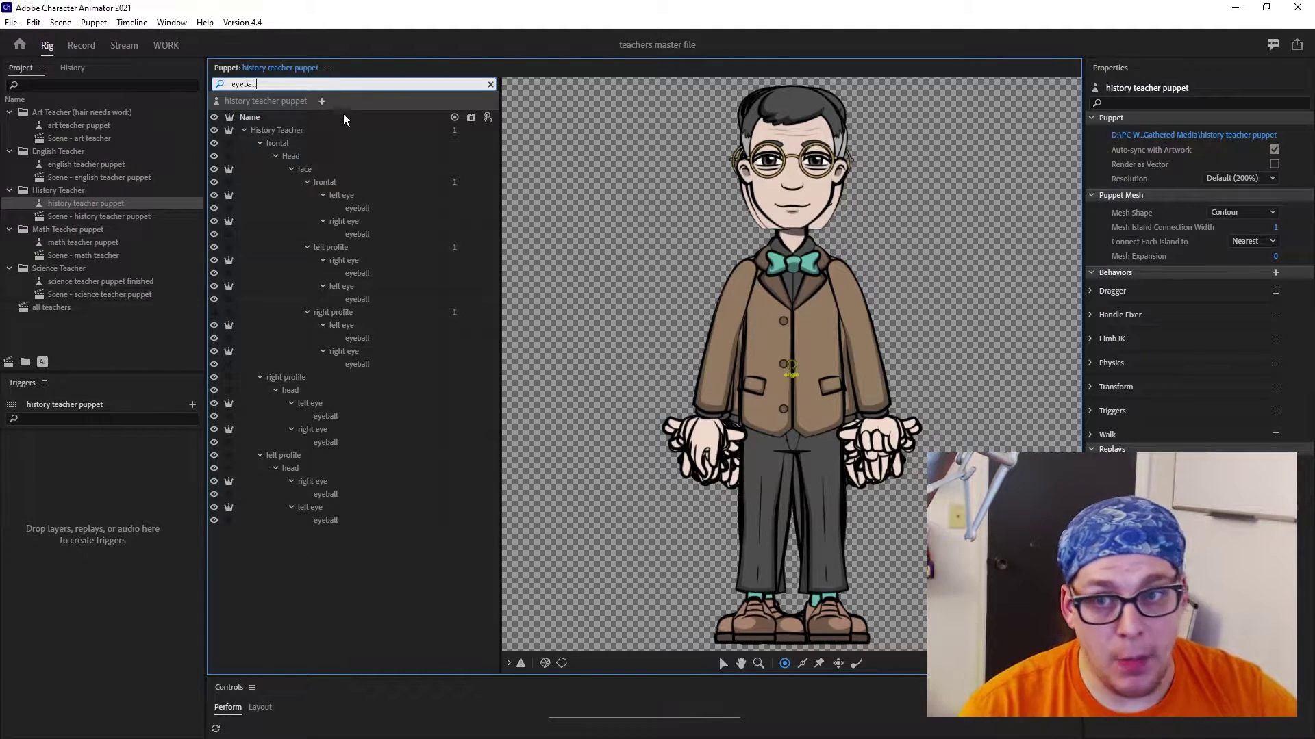
{"action": "left_click", "coordinate": [356, 208]}
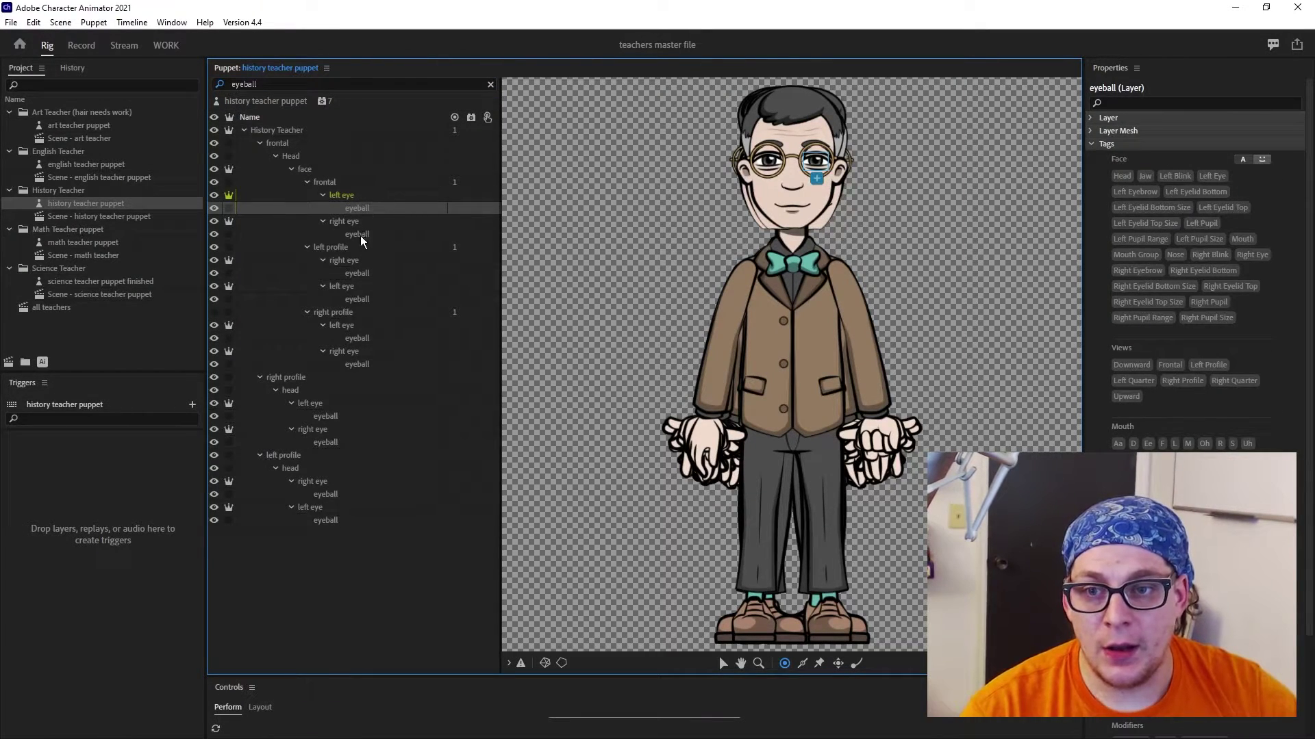
{"action": "left_click", "coordinate": [357, 299], "text": "ctrl"}
{"action": "left_click", "coordinate": [357, 338], "text": "ctrl"}
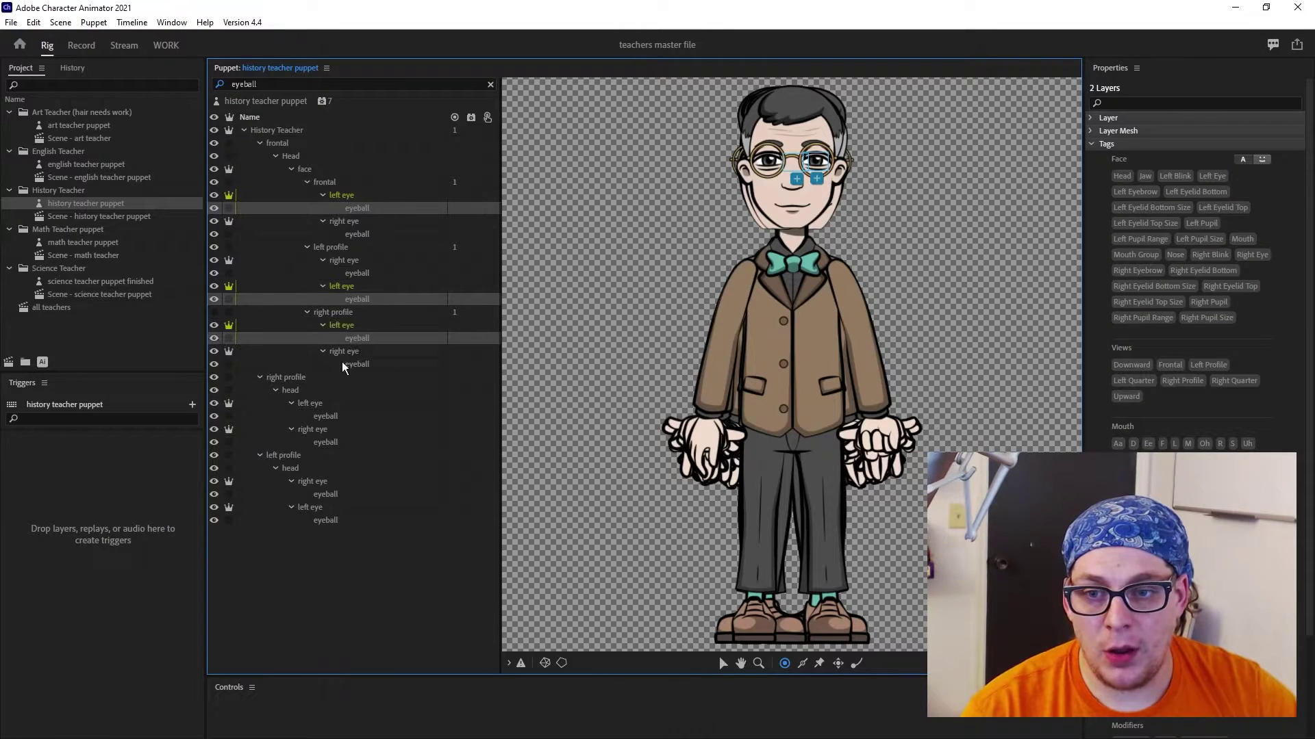
{"action": "left_click", "coordinate": [332, 418], "text": "ctrl"}
{"action": "left_click", "coordinate": [327, 520], "text": "ctrl"}
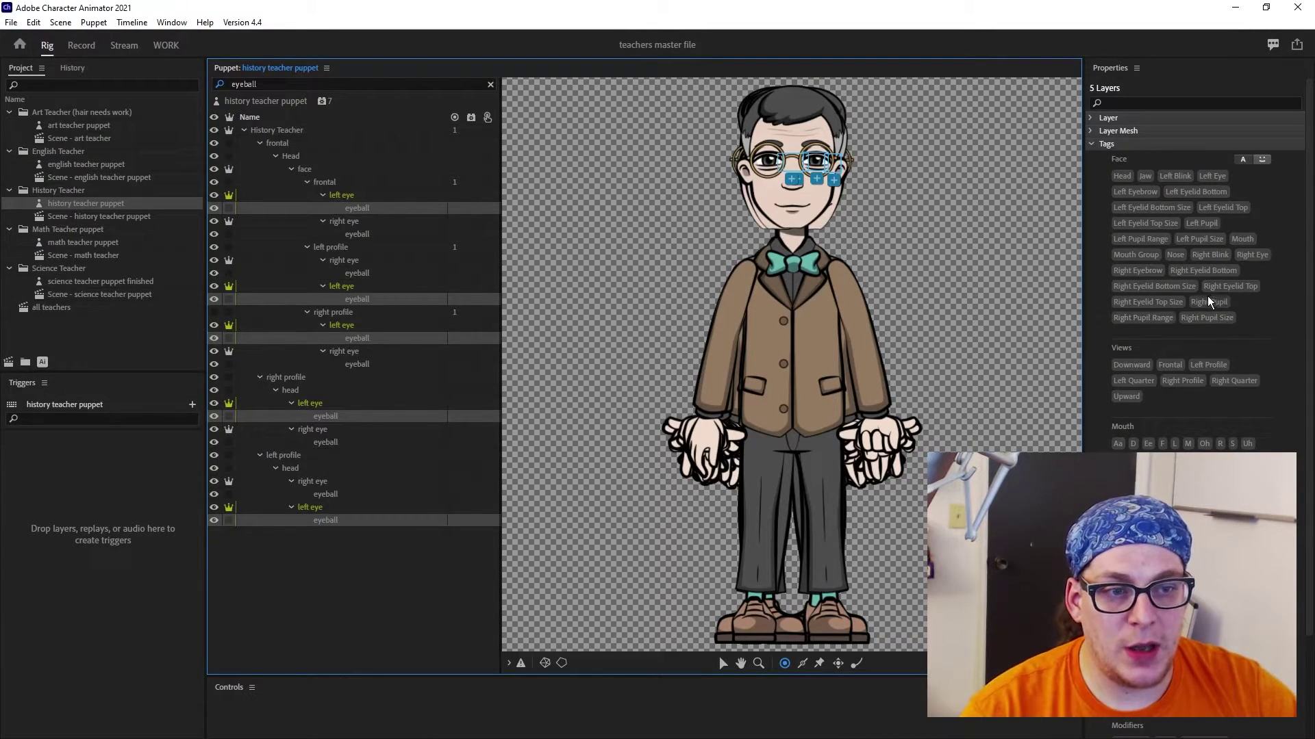
{"action": "left_click", "coordinate": [1151, 243]}
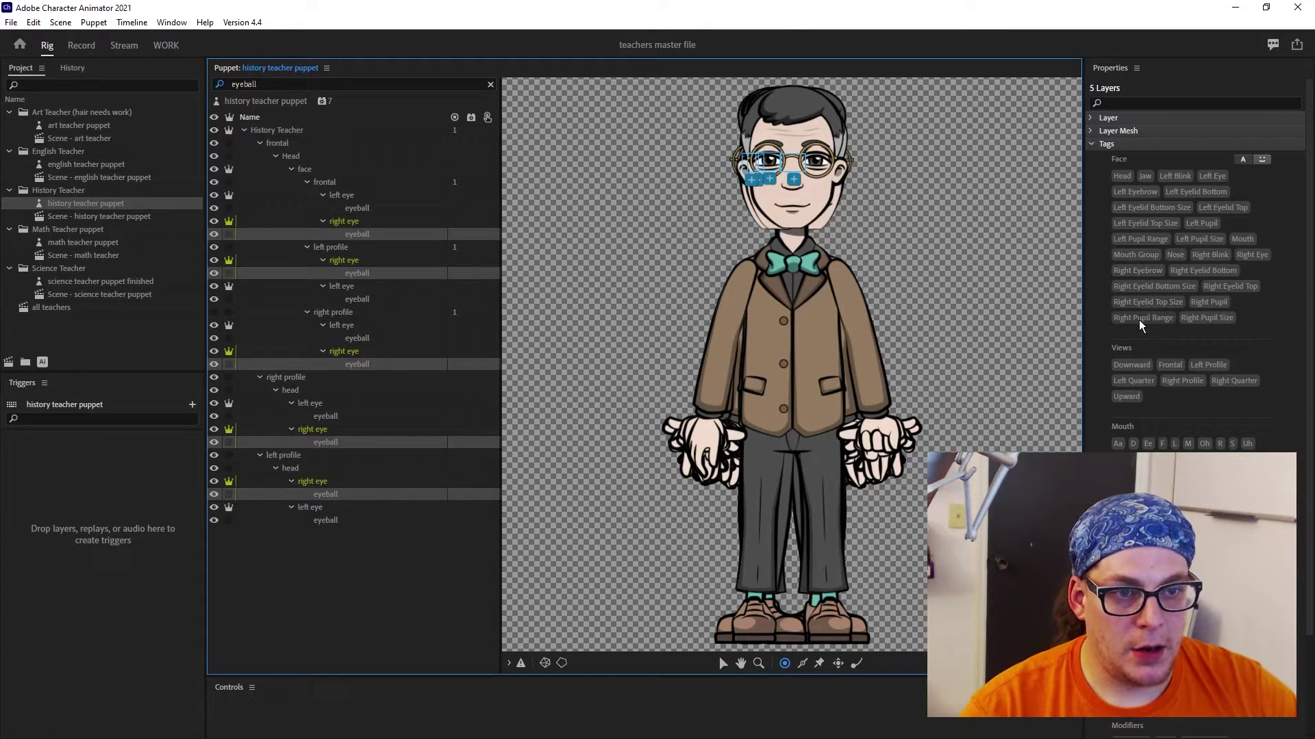
{"action": "left_click", "coordinate": [1140, 319]}
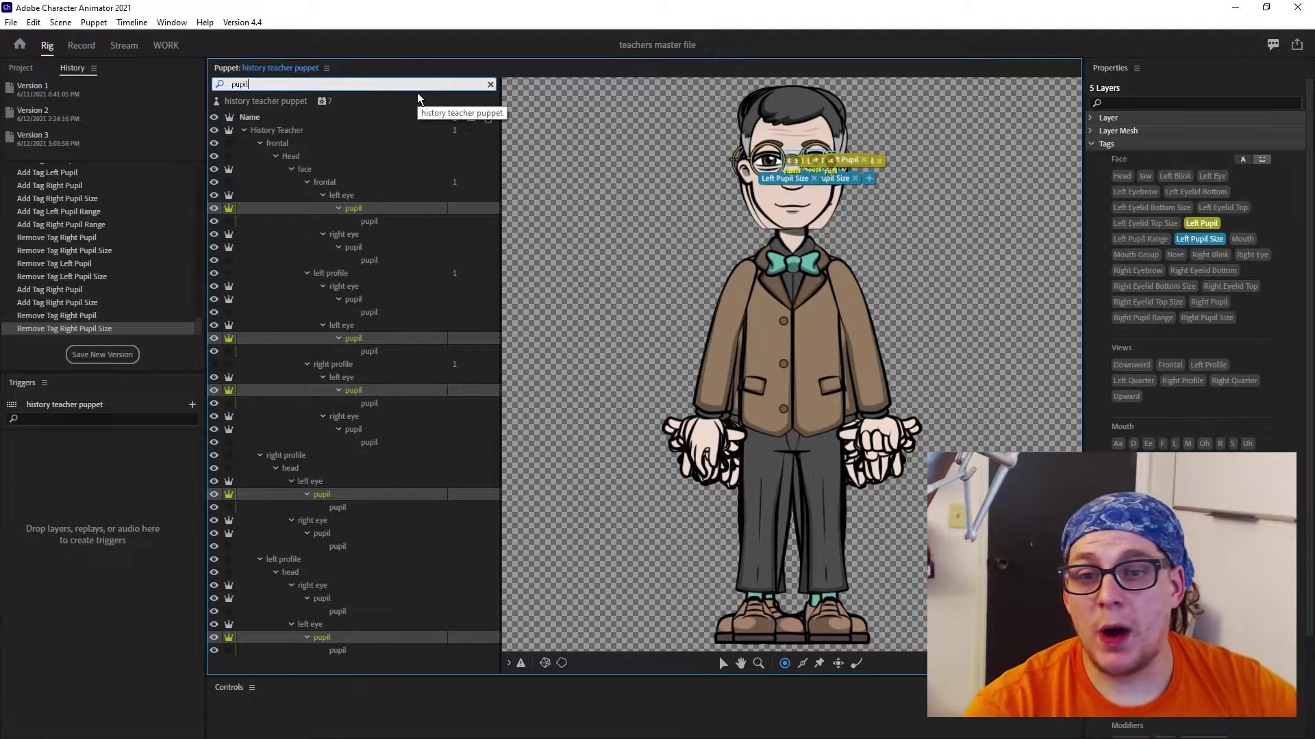
Create clipping masks on the left-eye and right-eye pupil groups of the frontal face
{"action": "left_click", "coordinate": [392, 129]}
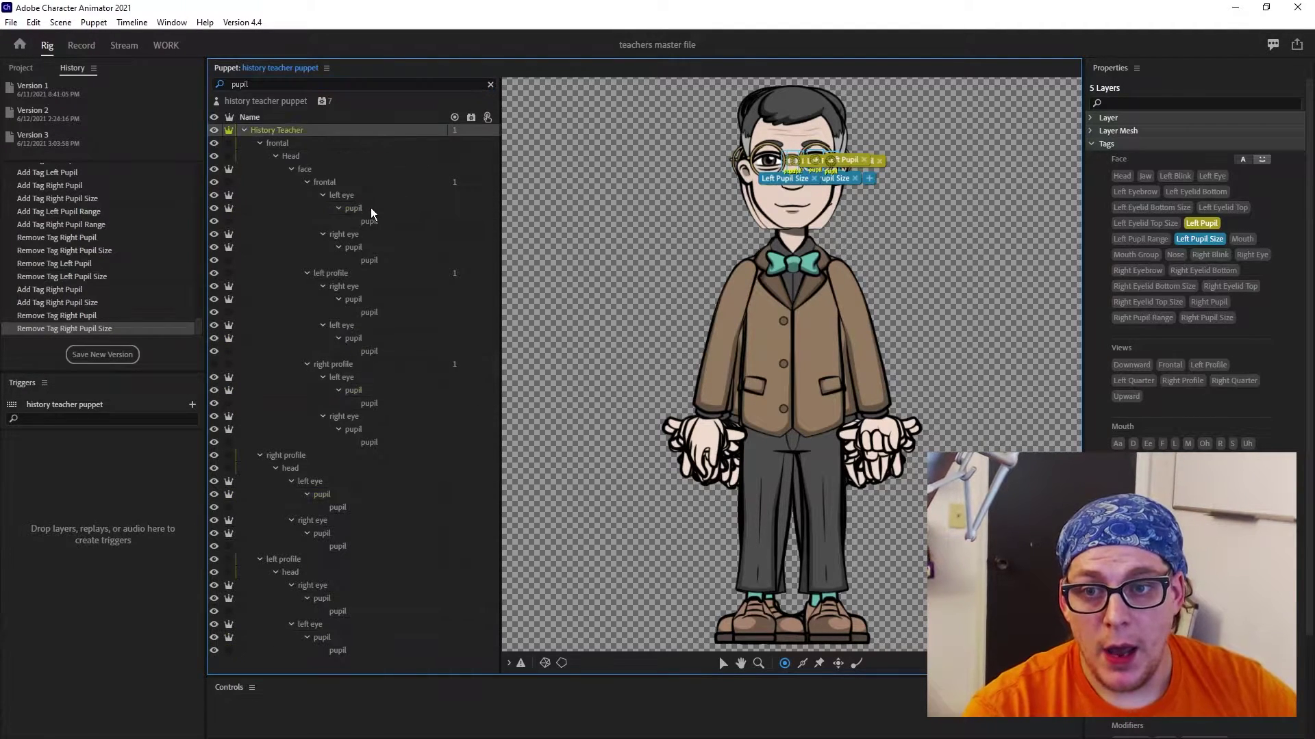
{"action": "left_click", "coordinate": [375, 208]}
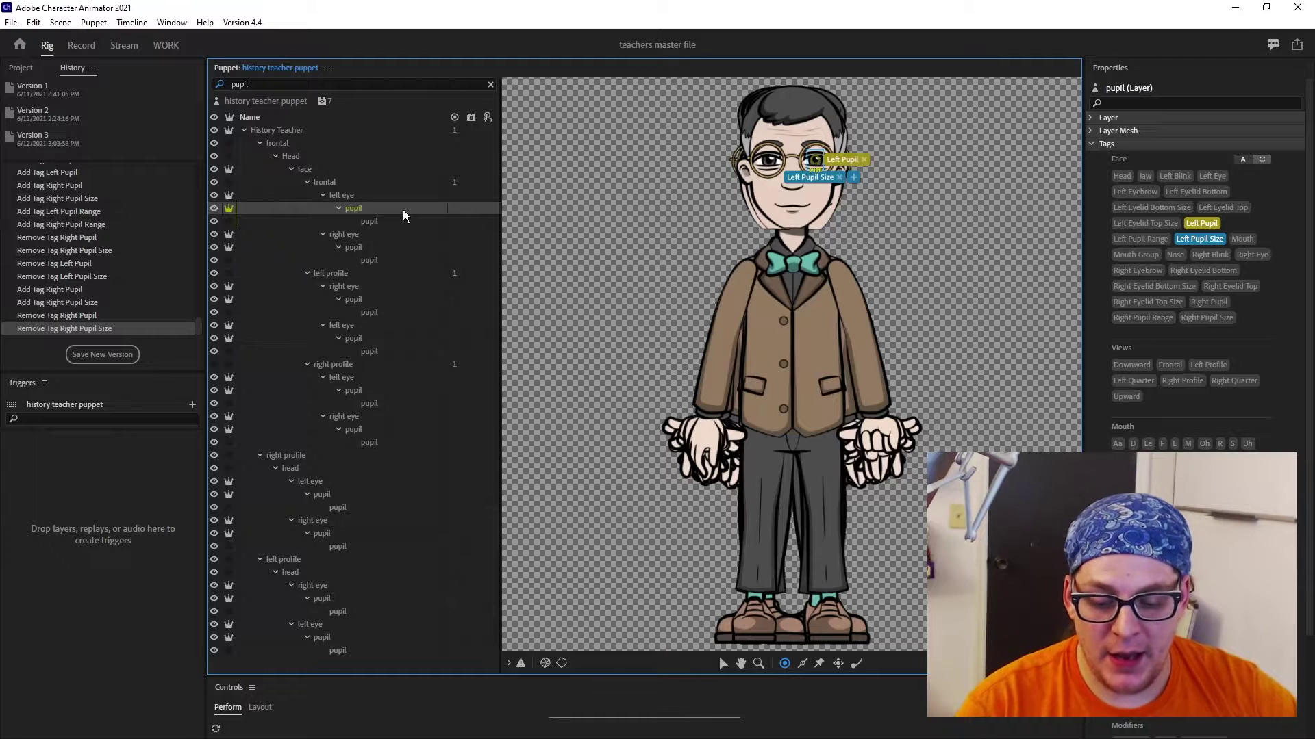
{"action": "key", "text": "ctrl+alt+g"}
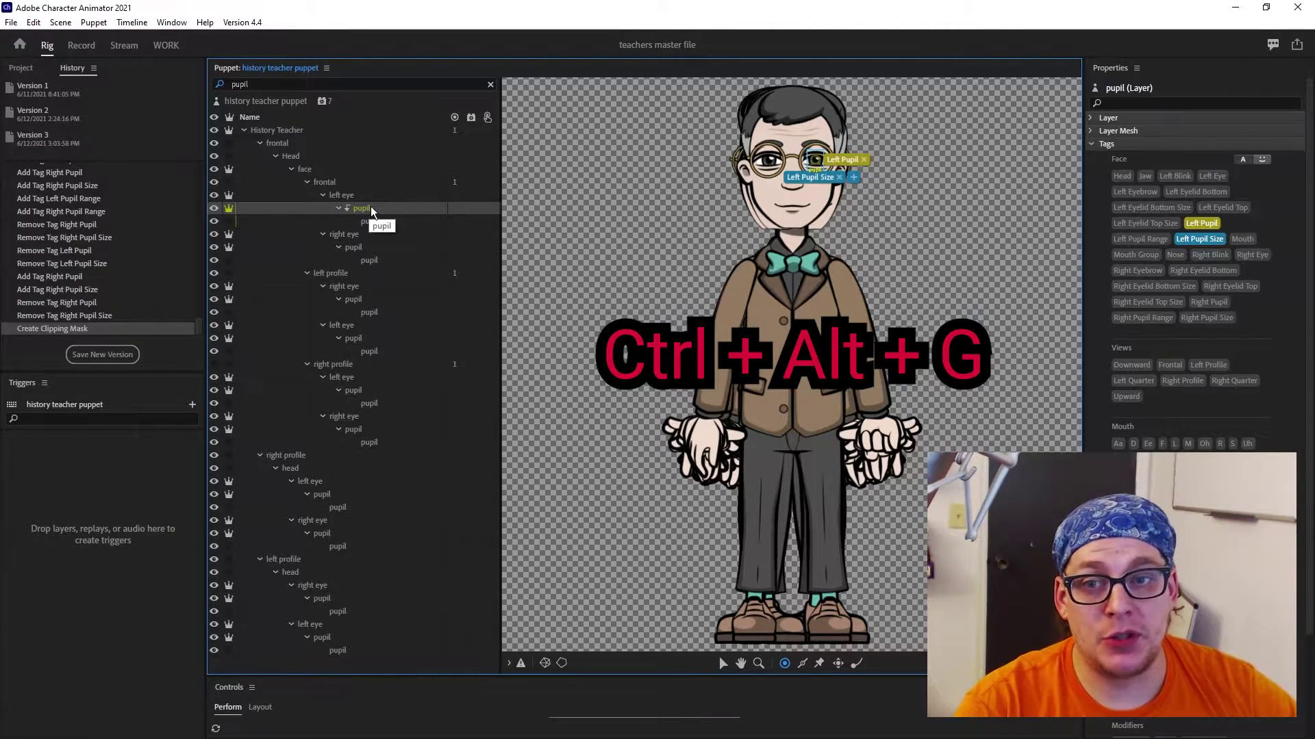
{"action": "left_click", "coordinate": [377, 223]}
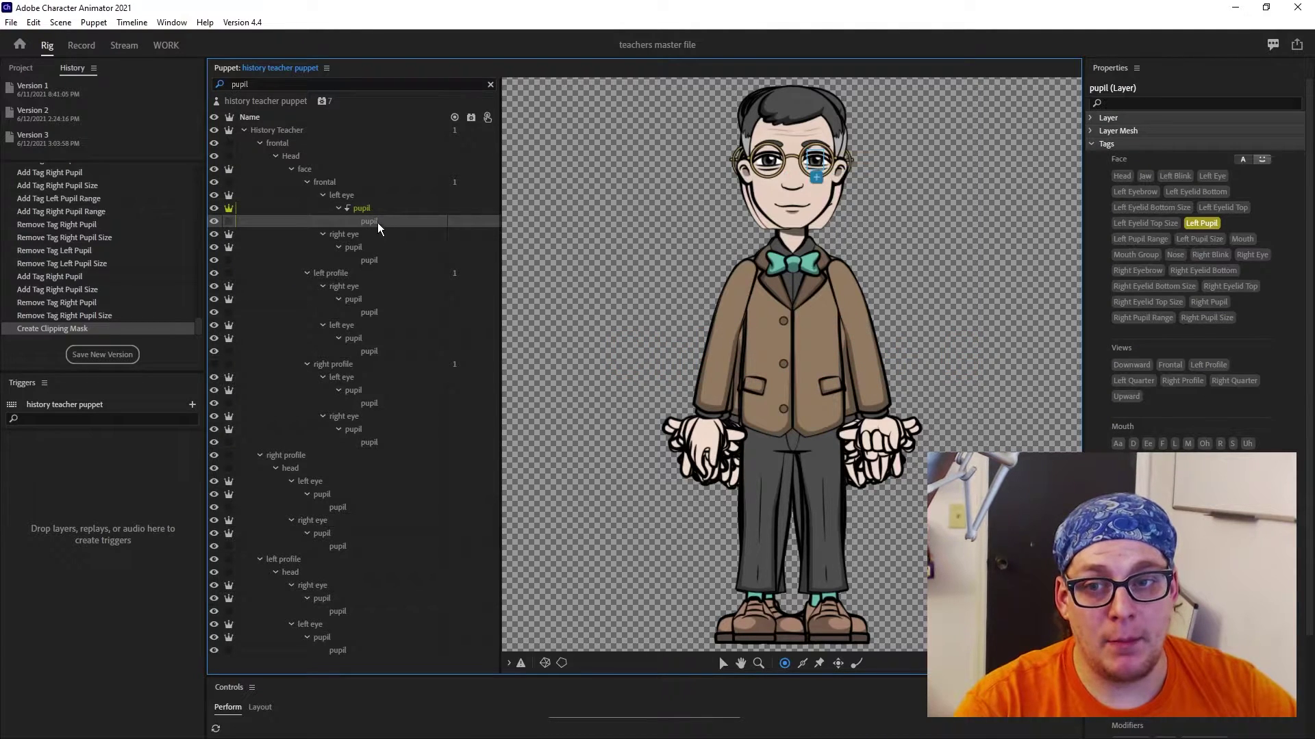
{"action": "left_click", "coordinate": [373, 211]}
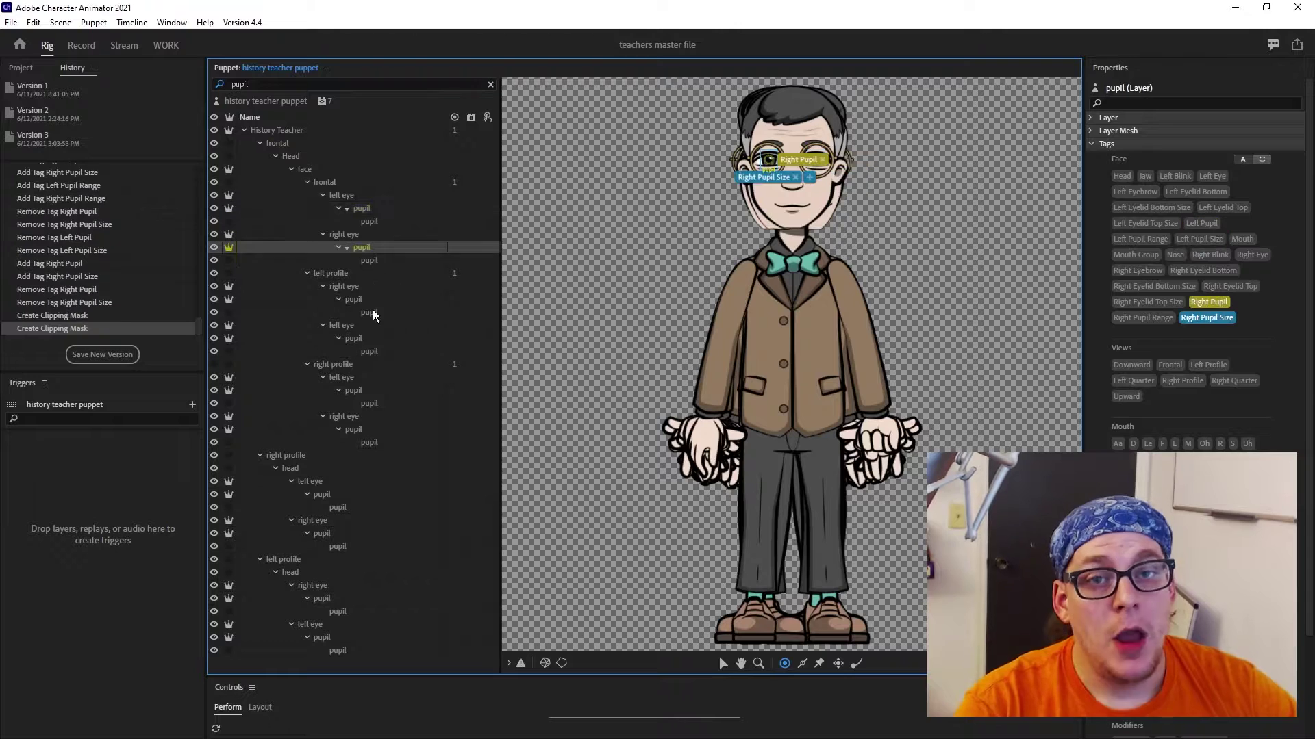
Create clipping masks on both eyes' pupil groups in the face group's left profile and right profile
{"action": "left_click", "coordinate": [374, 310]}
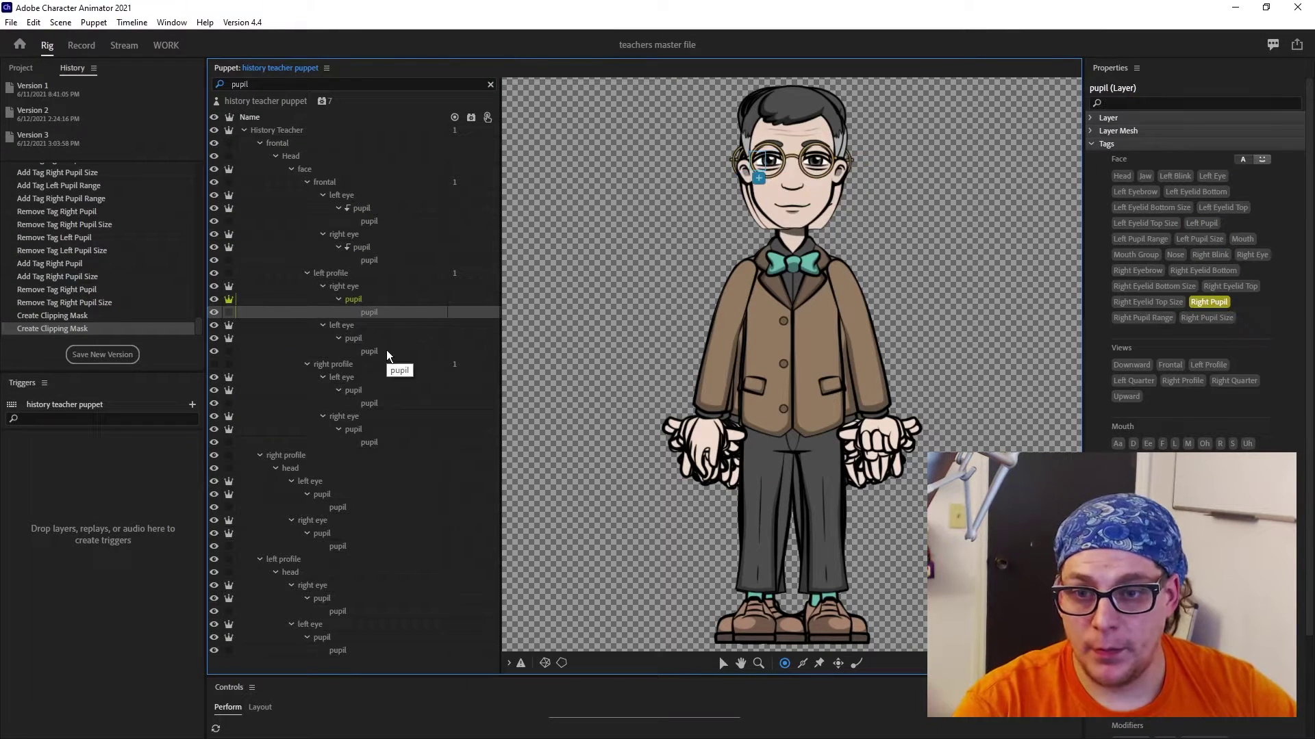
{"action": "left_click", "coordinate": [373, 300]}
{"action": "key", "text": "ctrl+alt+g"}
{"action": "left_click", "coordinate": [375, 338]}
{"action": "key", "text": "ctrl+alt+g"}
{"action": "left_click", "coordinate": [369, 391]}
{"action": "key", "text": "ctrl+alt+g"}
{"action": "left_click", "coordinate": [366, 430]}
{"action": "key", "text": "ctrl+alt+g"}
Create clipping masks on both eyes' pupil groups in the heads of the separate right profile and left profile views
{"action": "left_click", "coordinate": [326, 496]}
{"action": "key", "text": "ctrl+alt+g"}
{"action": "left_click", "coordinate": [326, 534]}
{"action": "key", "text": "ctrl+alt+g"}
{"action": "left_click", "coordinate": [325, 599]}
{"action": "key", "text": "ctrl+alt+g"}
{"action": "left_click", "coordinate": [325, 638]}
{"action": "key", "text": "ctrl+alt+g"}
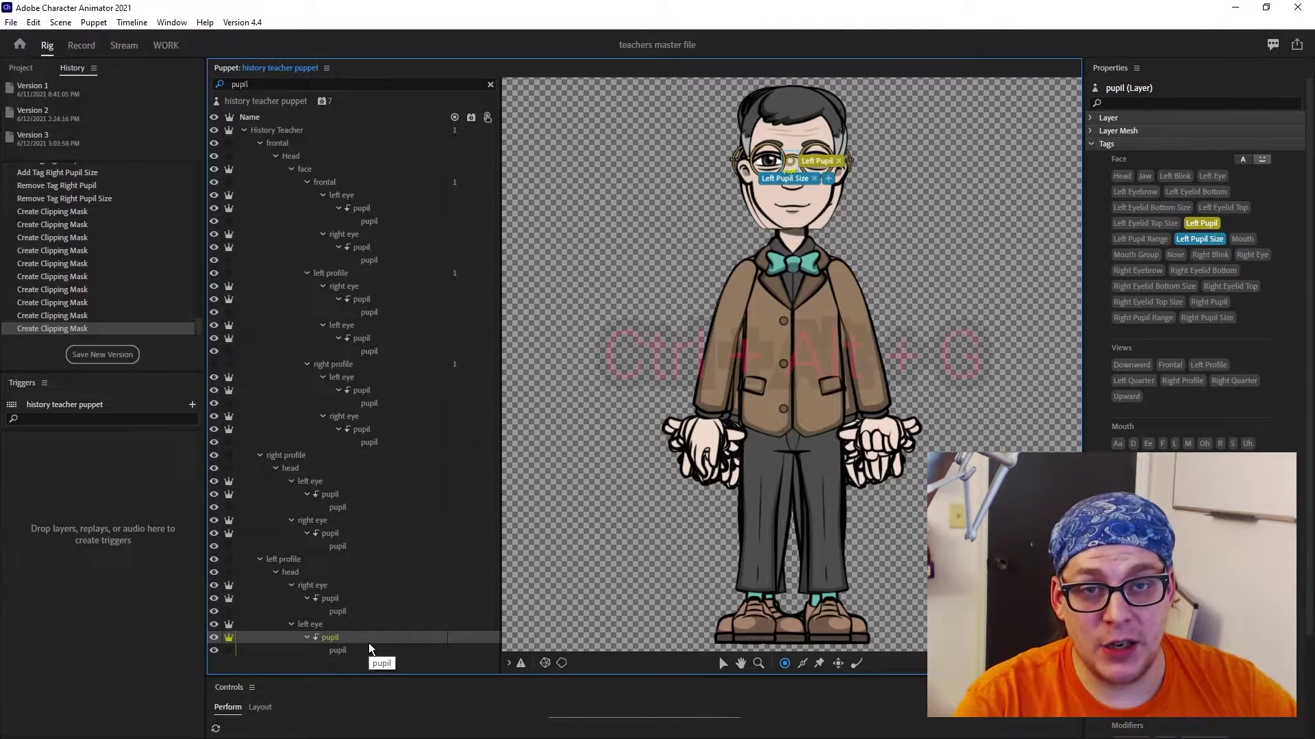
{"action": "left_click", "coordinate": [365, 534]}
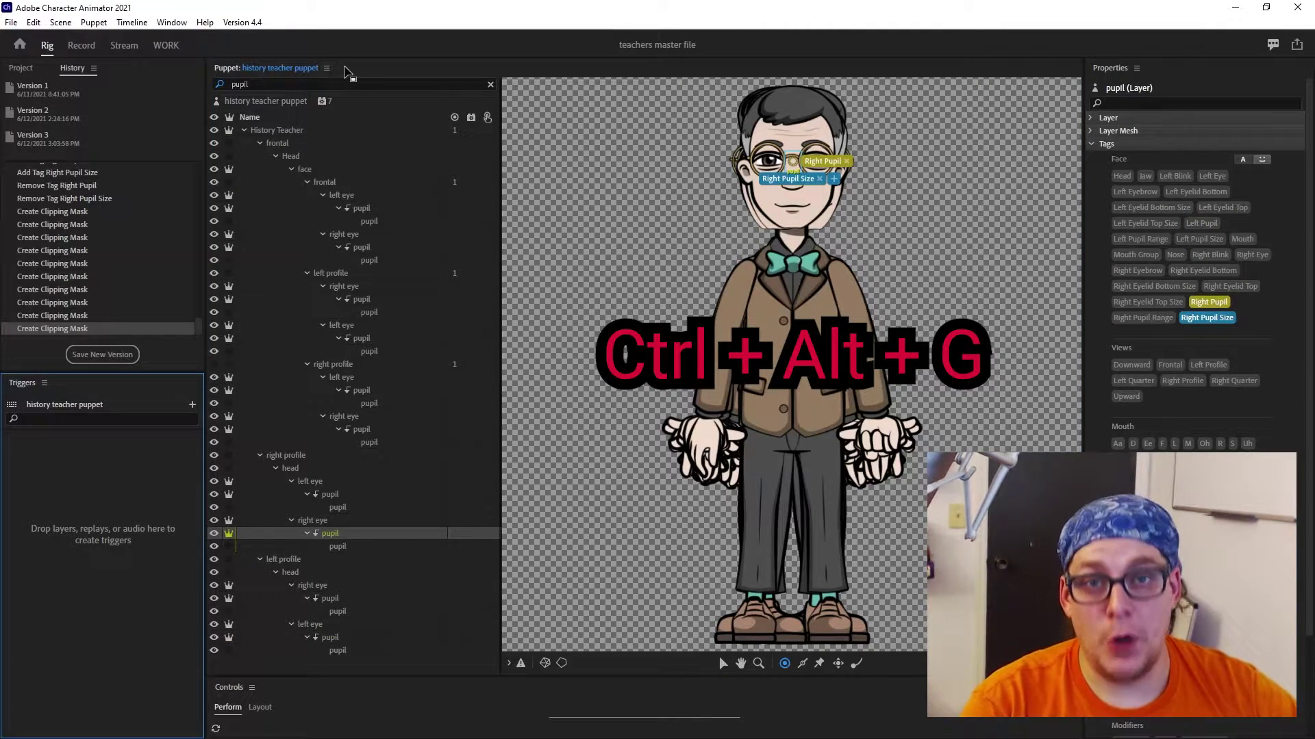
Filter the puppet layers by blink and add the Cycle Layers behavior to all left and right blink layers
{"action": "left_click", "coordinate": [362, 83]}
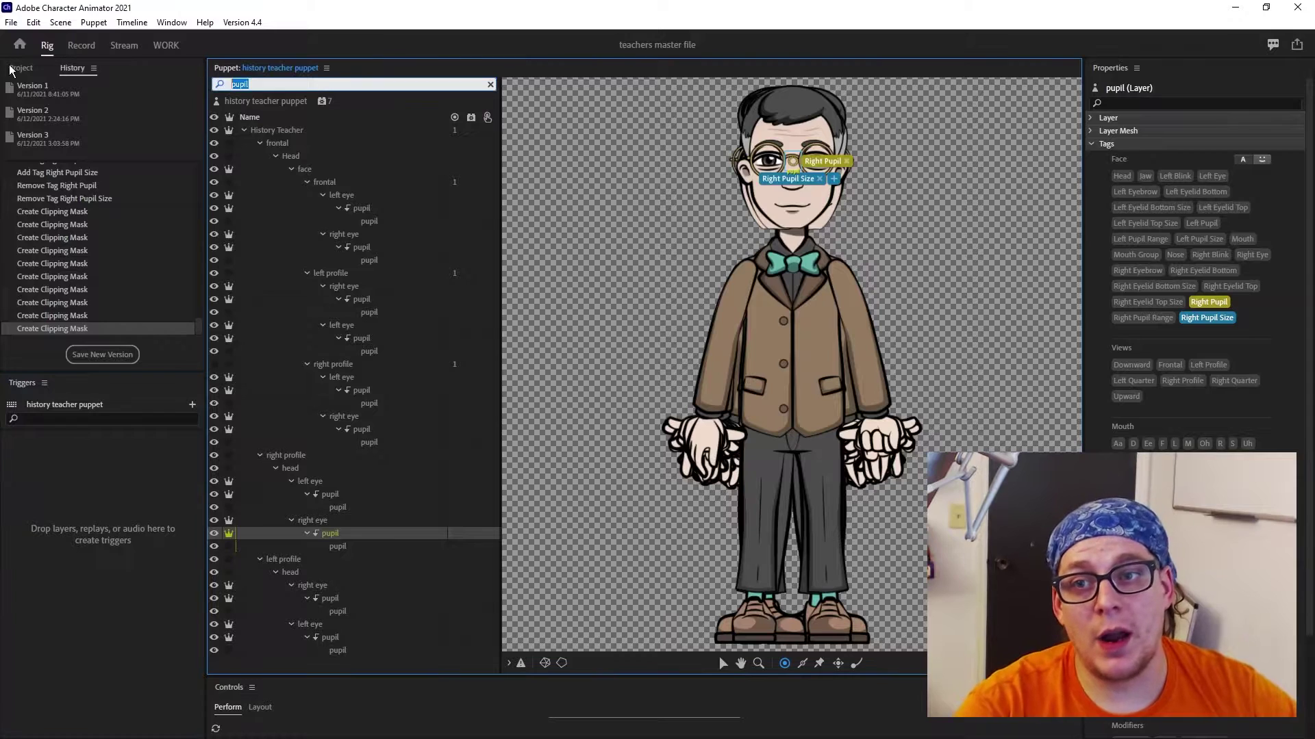
{"action": "type", "text": "blink"}
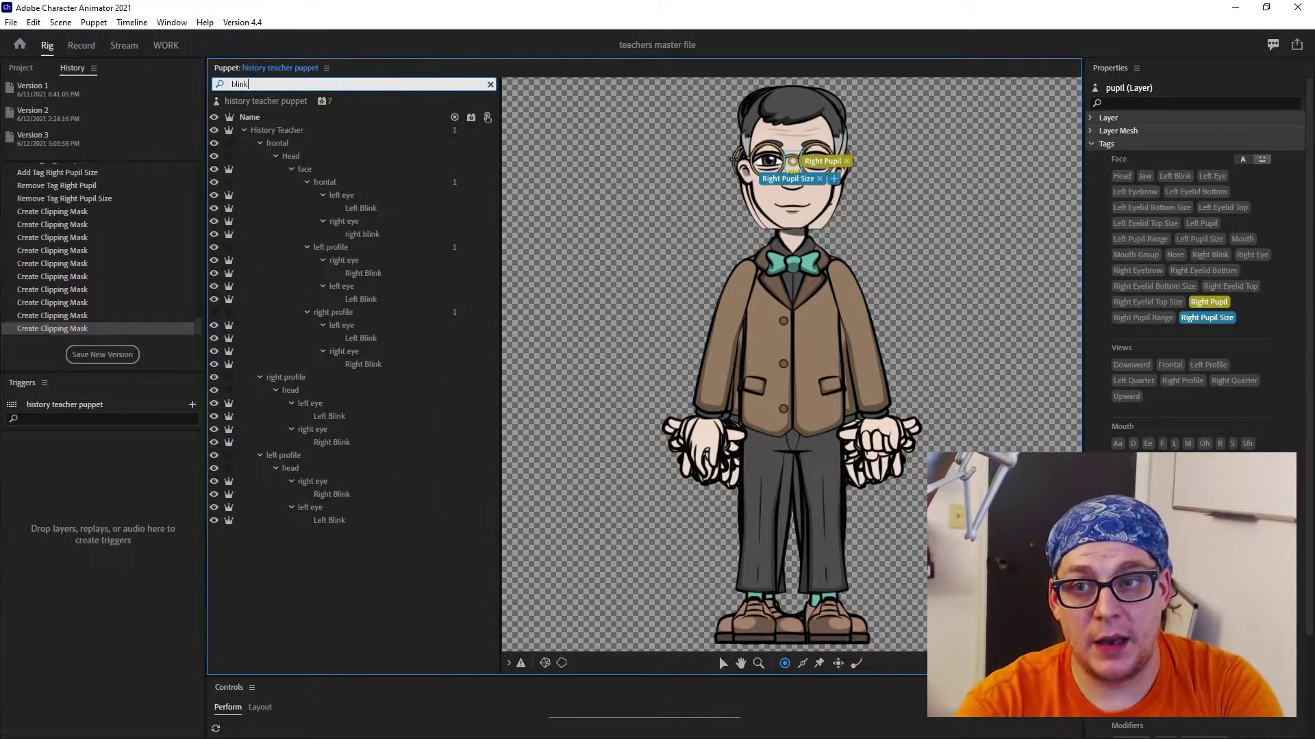
{"action": "left_click", "coordinate": [384, 210]}
{"action": "left_click", "coordinate": [369, 233]}
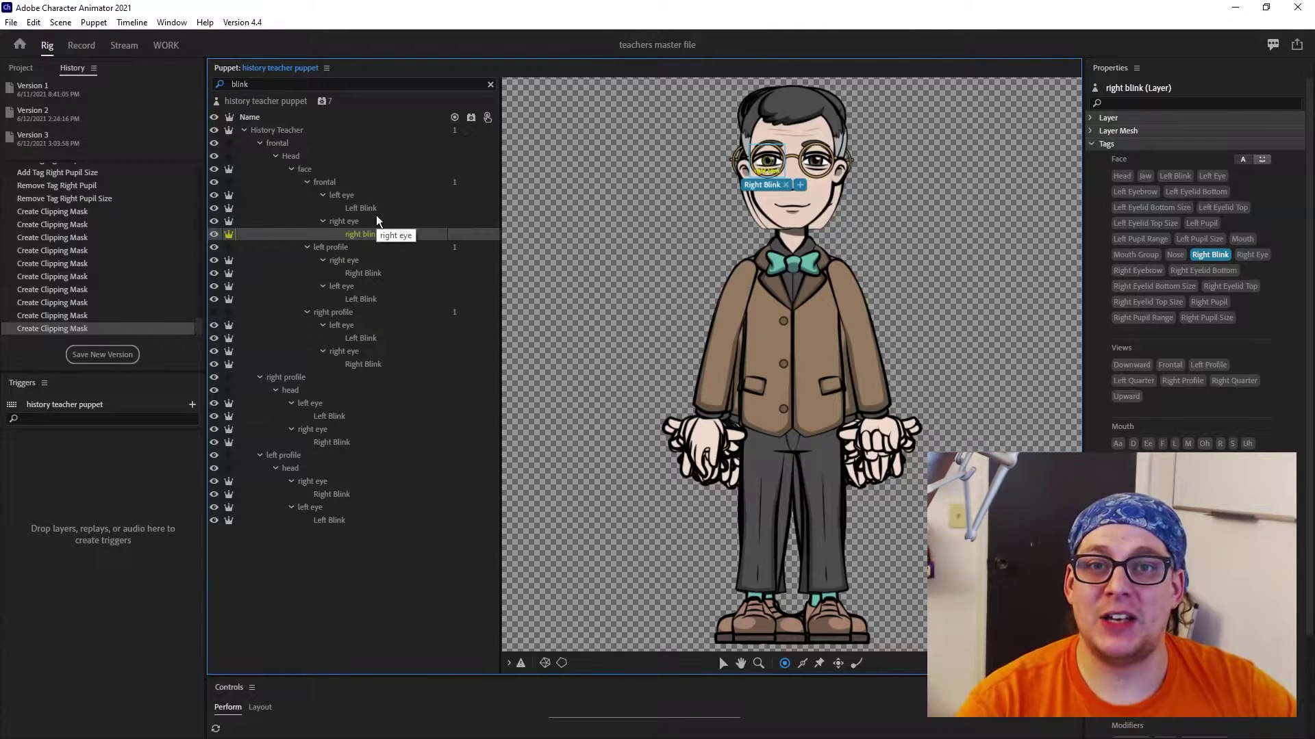
{"action": "key", "text": "ctrl+a"}
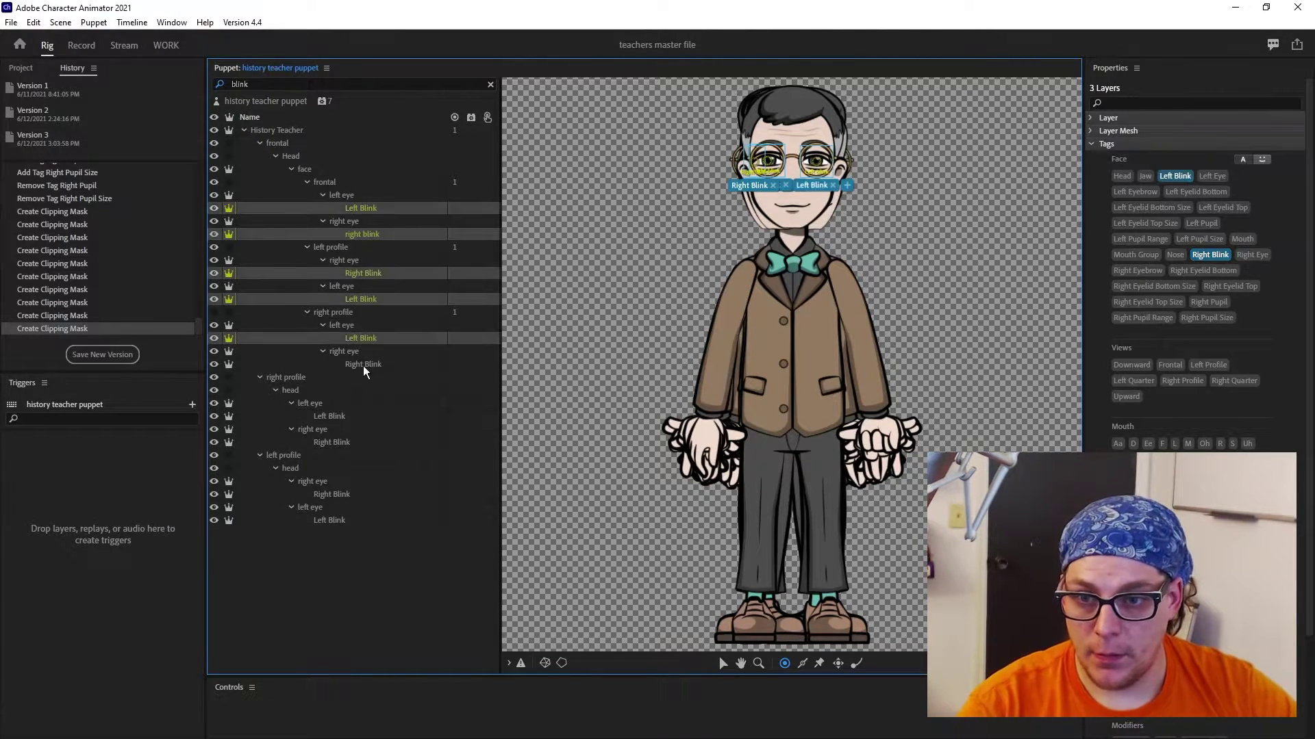
{"action": "left_click", "coordinate": [470, 208]}
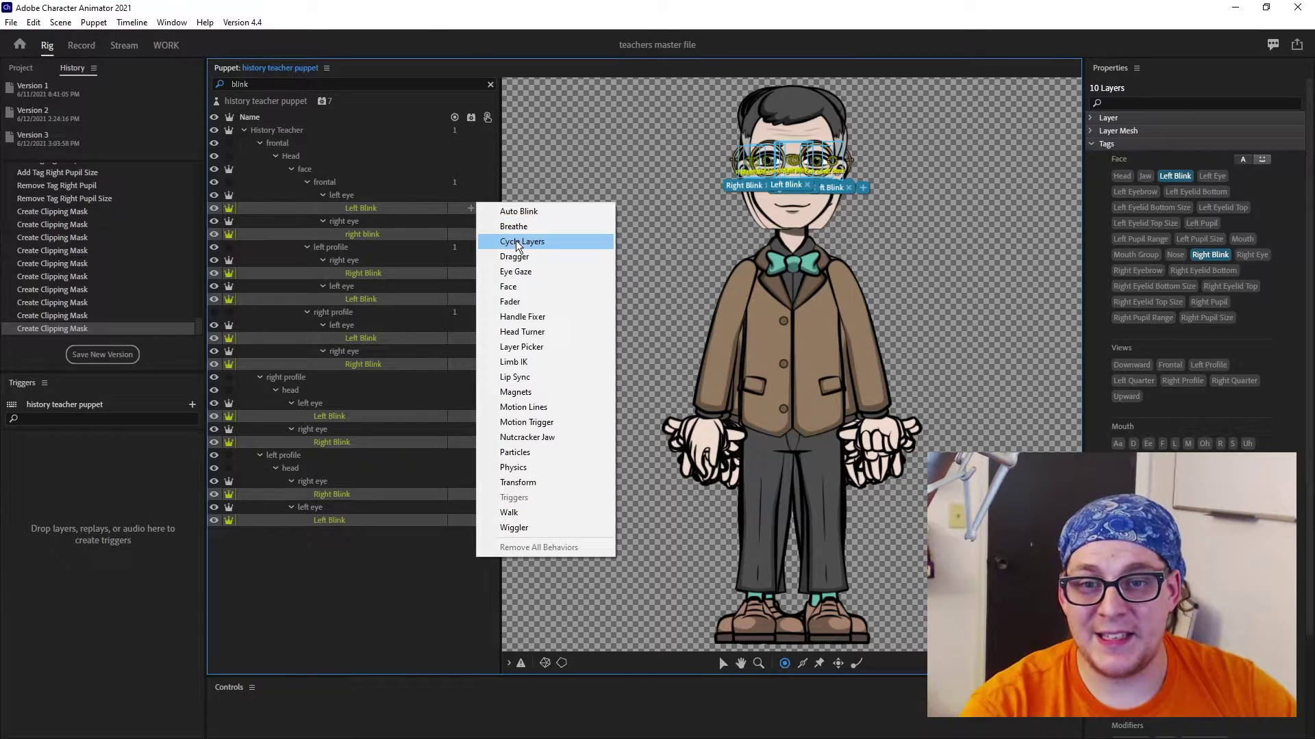
{"action": "left_click", "coordinate": [515, 242]}
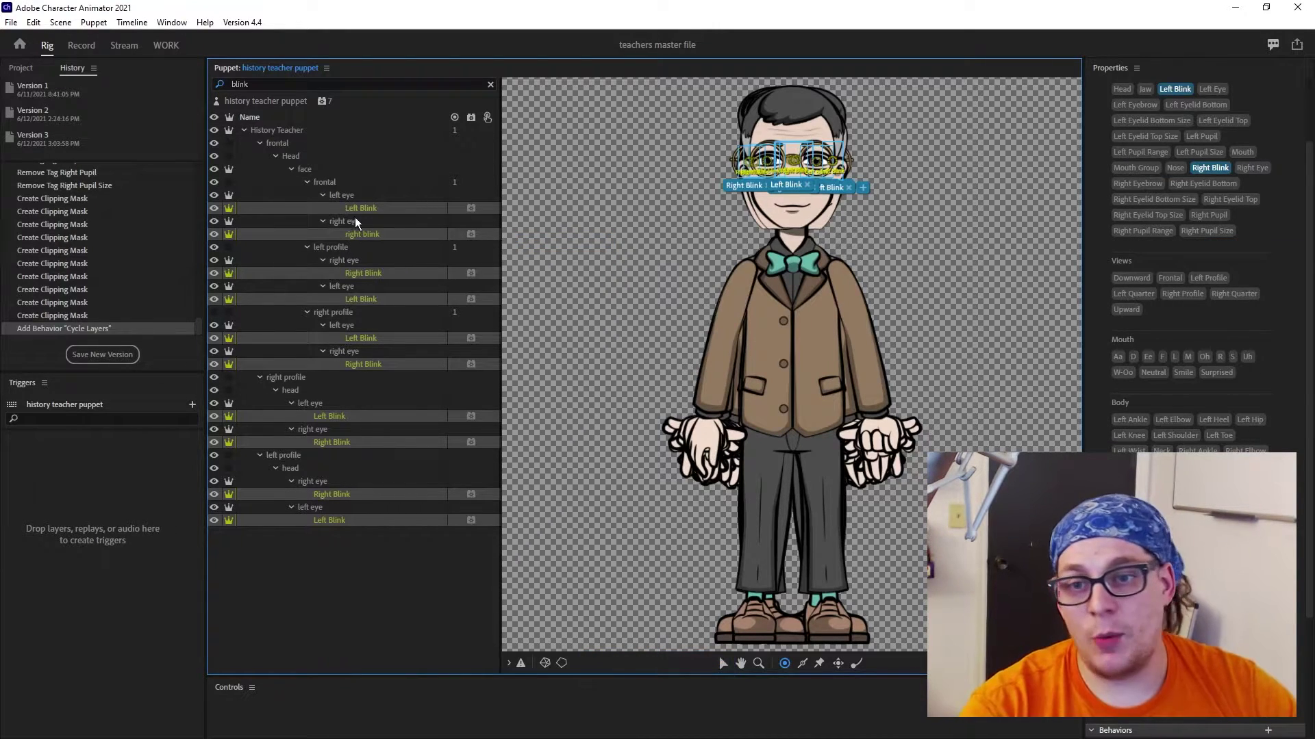
Set the blink layers' Cycle Layers behavior to Bottom to top order and enable Forward and Reverse and Hold on Last Layer
{"action": "scroll", "coordinate": [1232, 397], "scroll_direction": "down", "scroll_amount": 3}
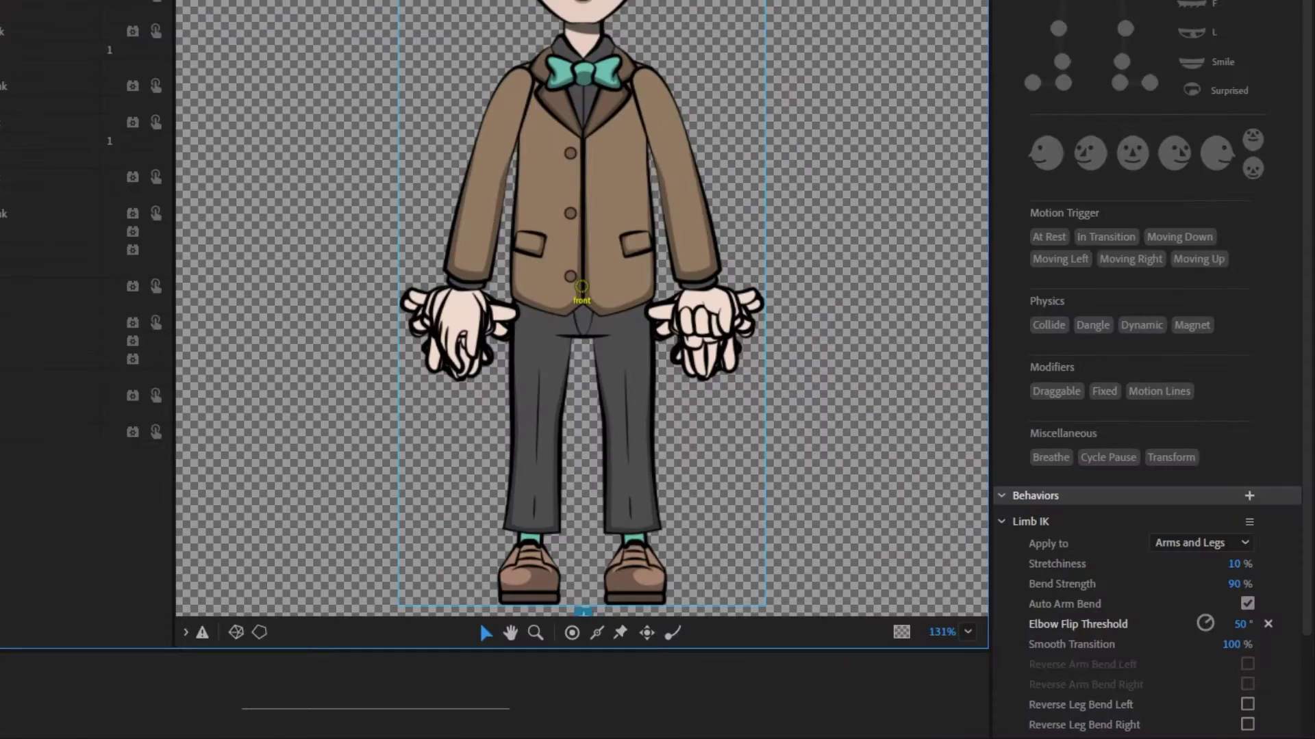
{"action": "left_click", "coordinate": [849, 305]}
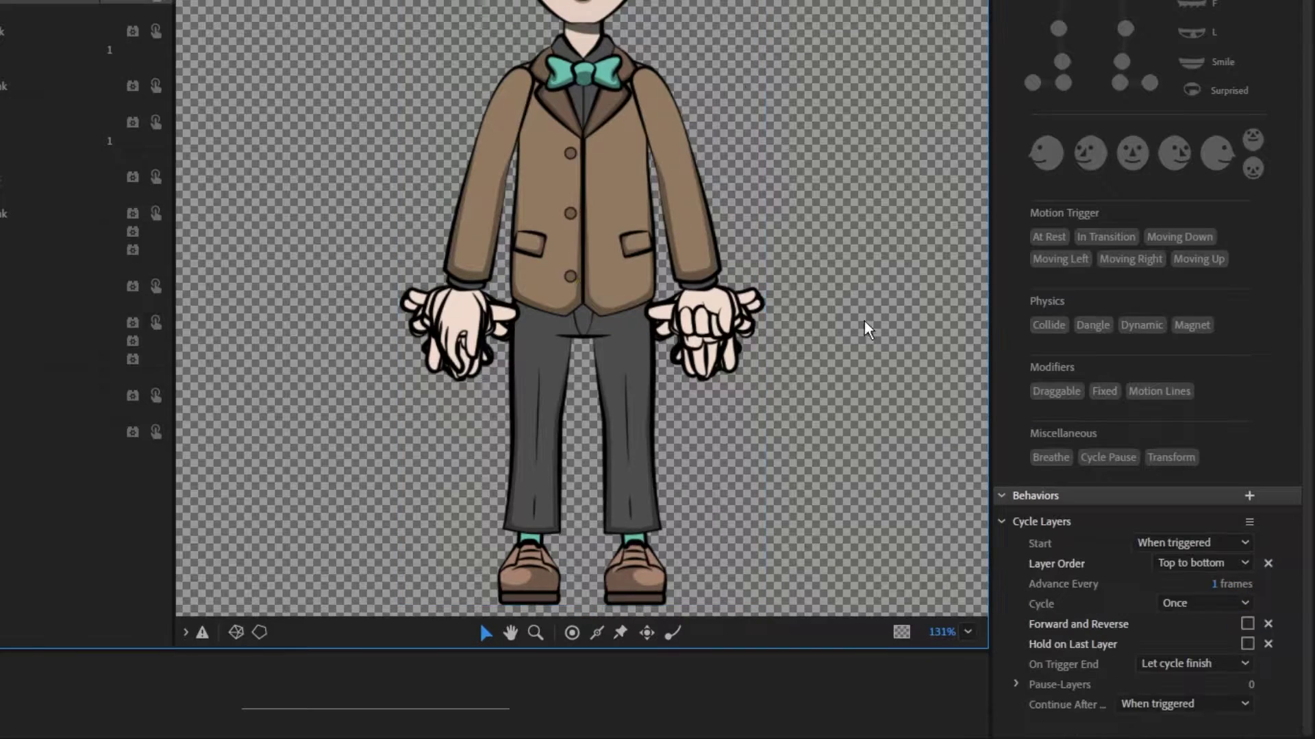
{"action": "left_click", "coordinate": [1179, 566]}
{"action": "left_click", "coordinate": [1193, 602]}
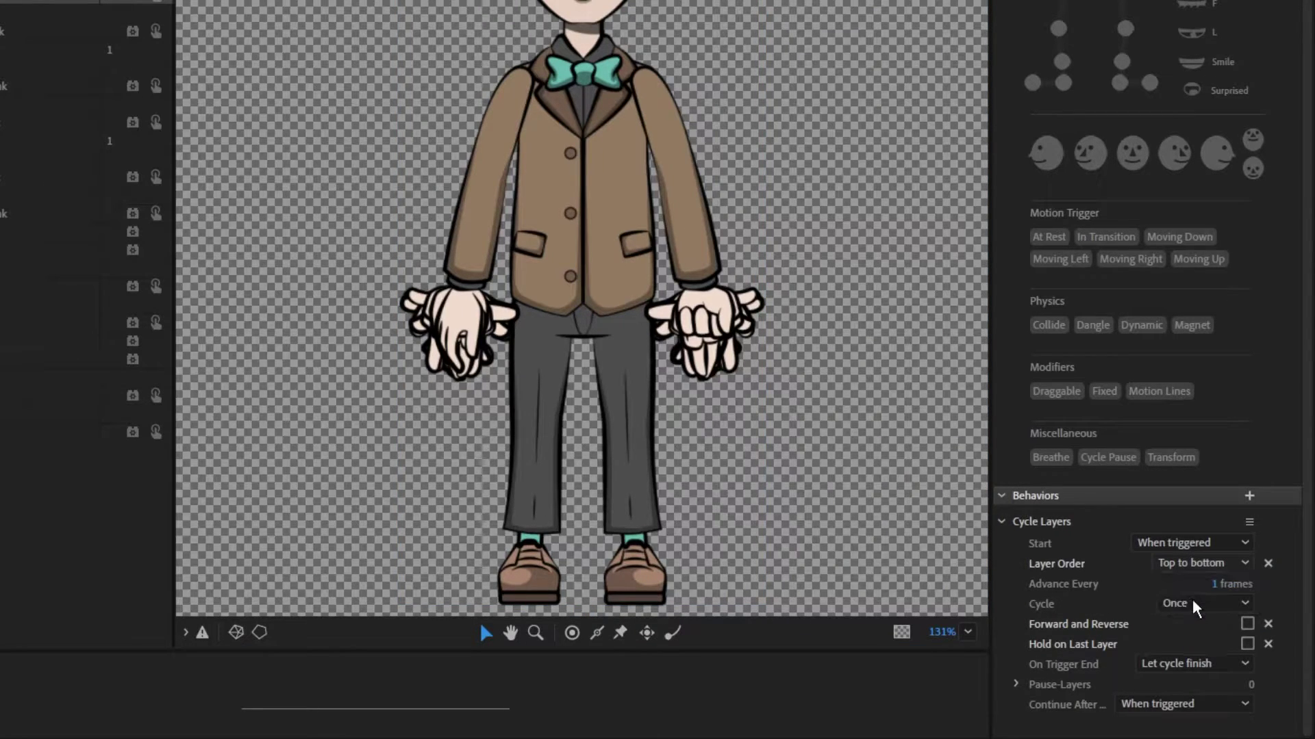
{"action": "left_click", "coordinate": [1247, 645]}
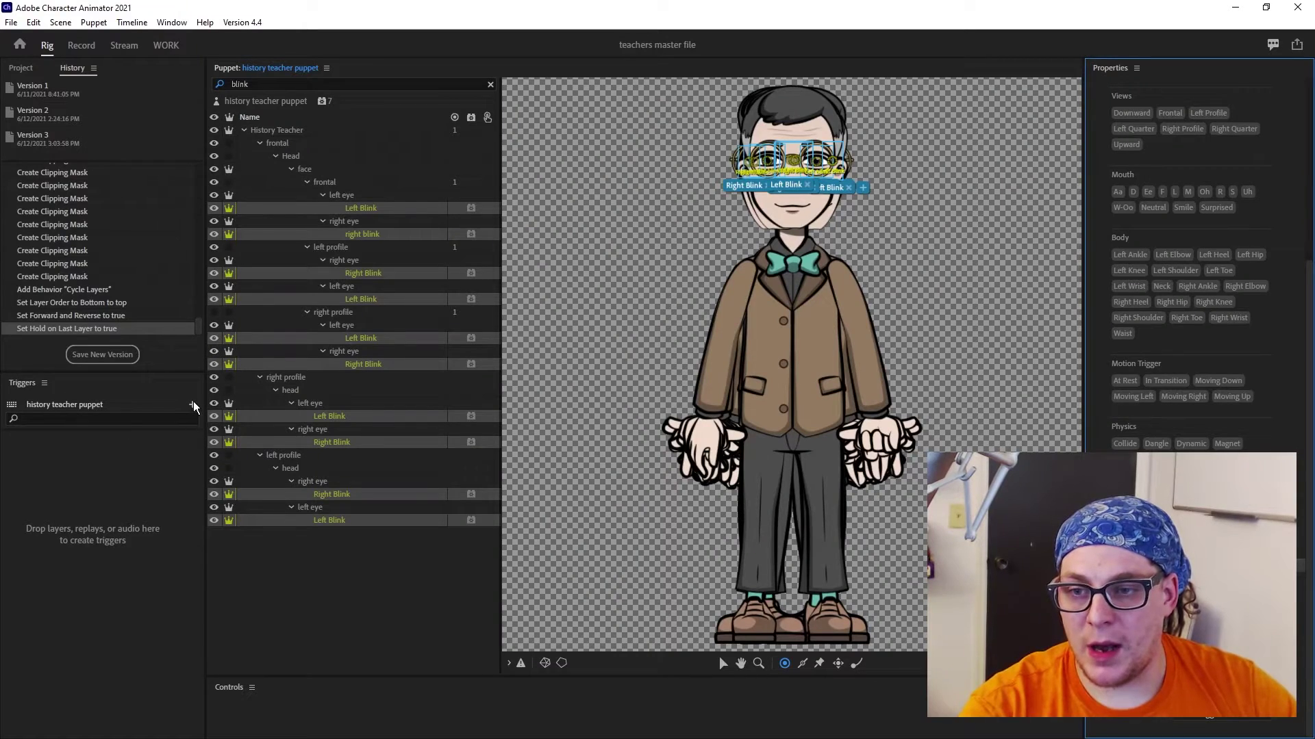
Create a new trigger for the history teacher puppet
{"action": "left_click", "coordinate": [192, 405]}
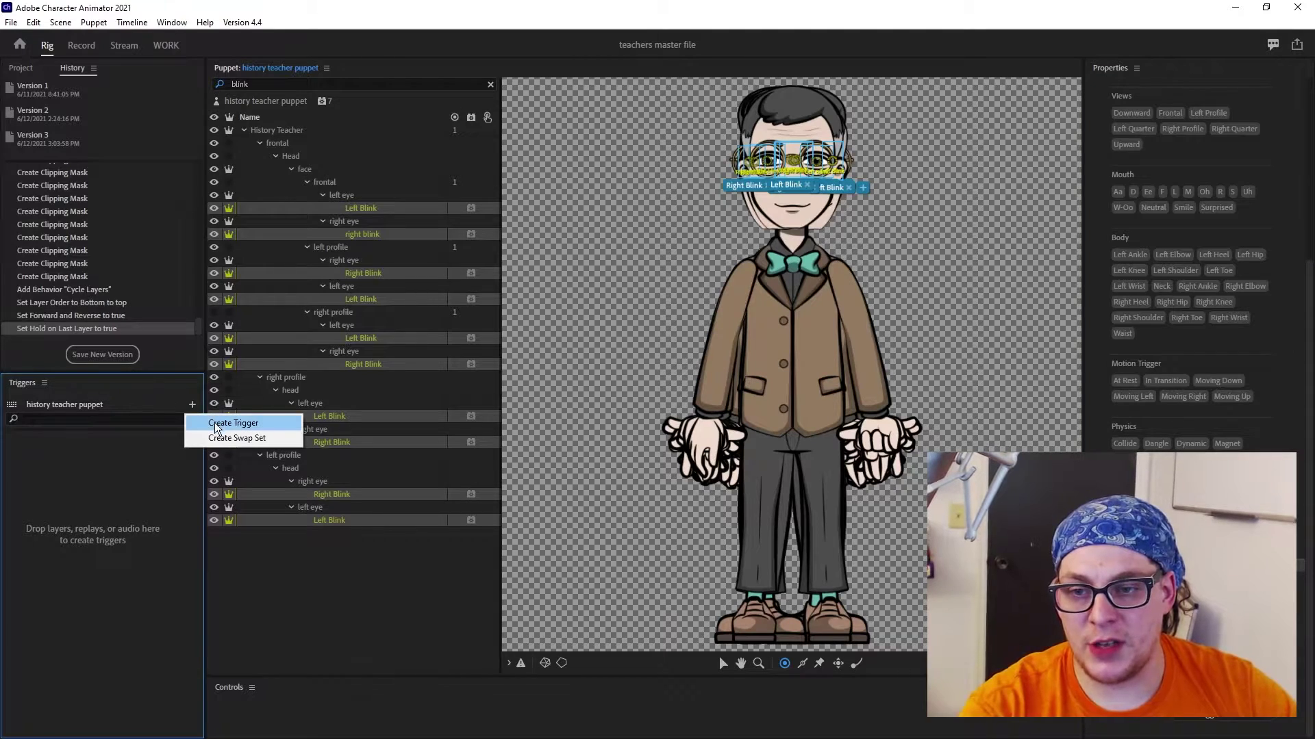
{"action": "left_click", "coordinate": [216, 426]}
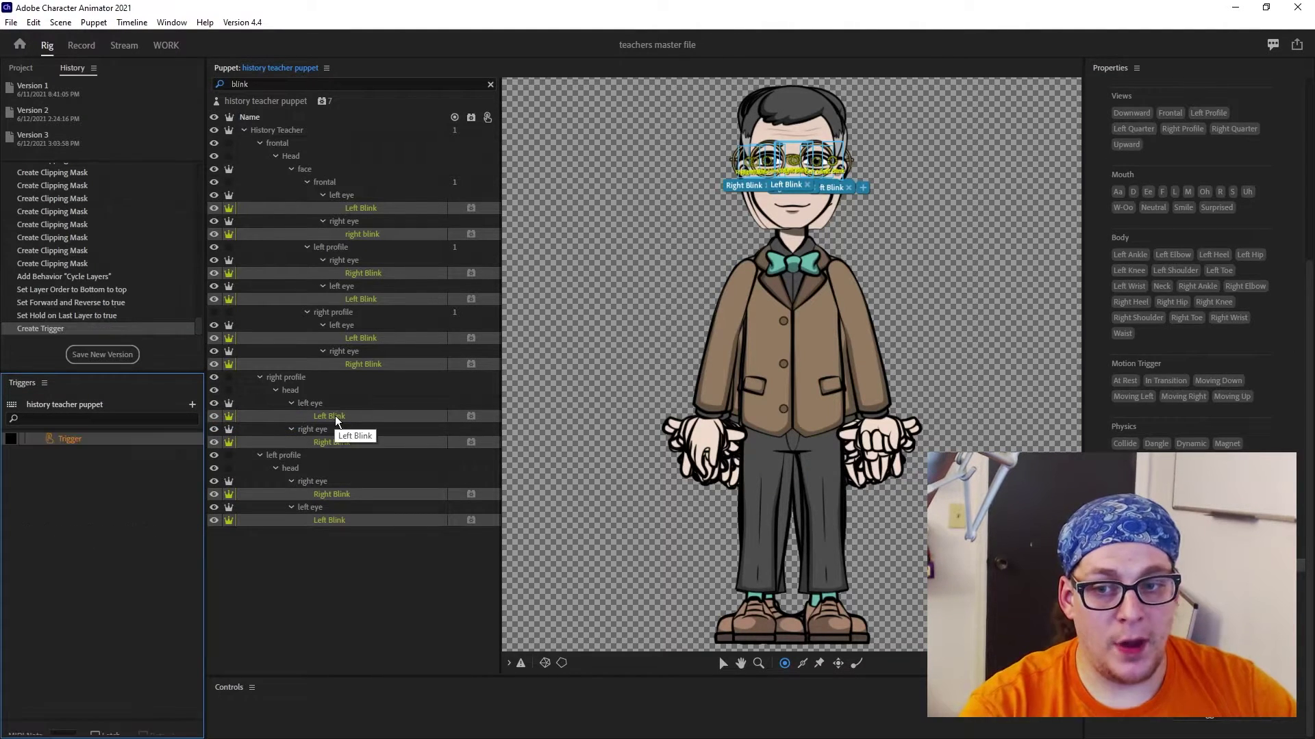
Assign the selected blink layers from all views to the new trigger and rename the trigger blink
{"action": "left_click_drag", "start_coordinate": [335, 417], "coordinate": [77, 441]}
{"action": "right_click", "coordinate": [76, 441]}
{"action": "left_click", "coordinate": [113, 447]}
{"action": "type", "text": "blink"}
{"action": "key", "text": "Return"}
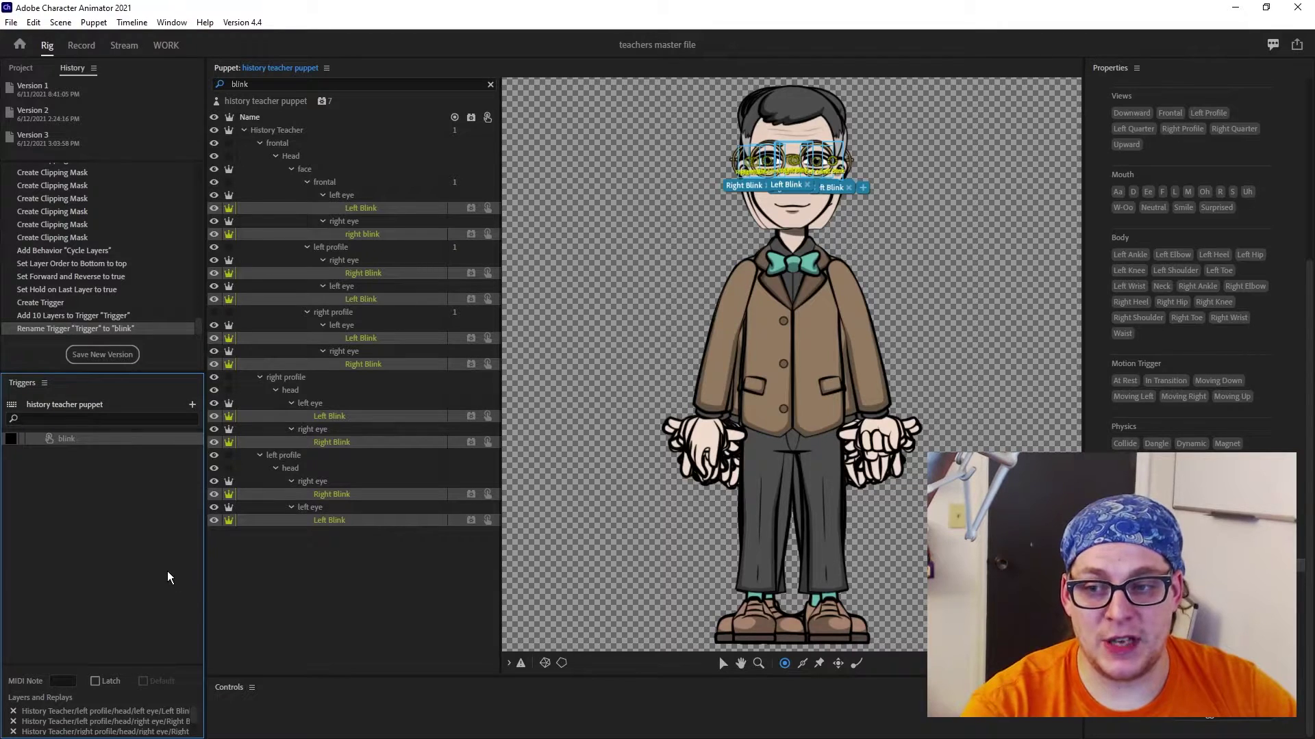
Set the blink trigger's activation key to 1
{"action": "left_click", "coordinate": [11, 439]}
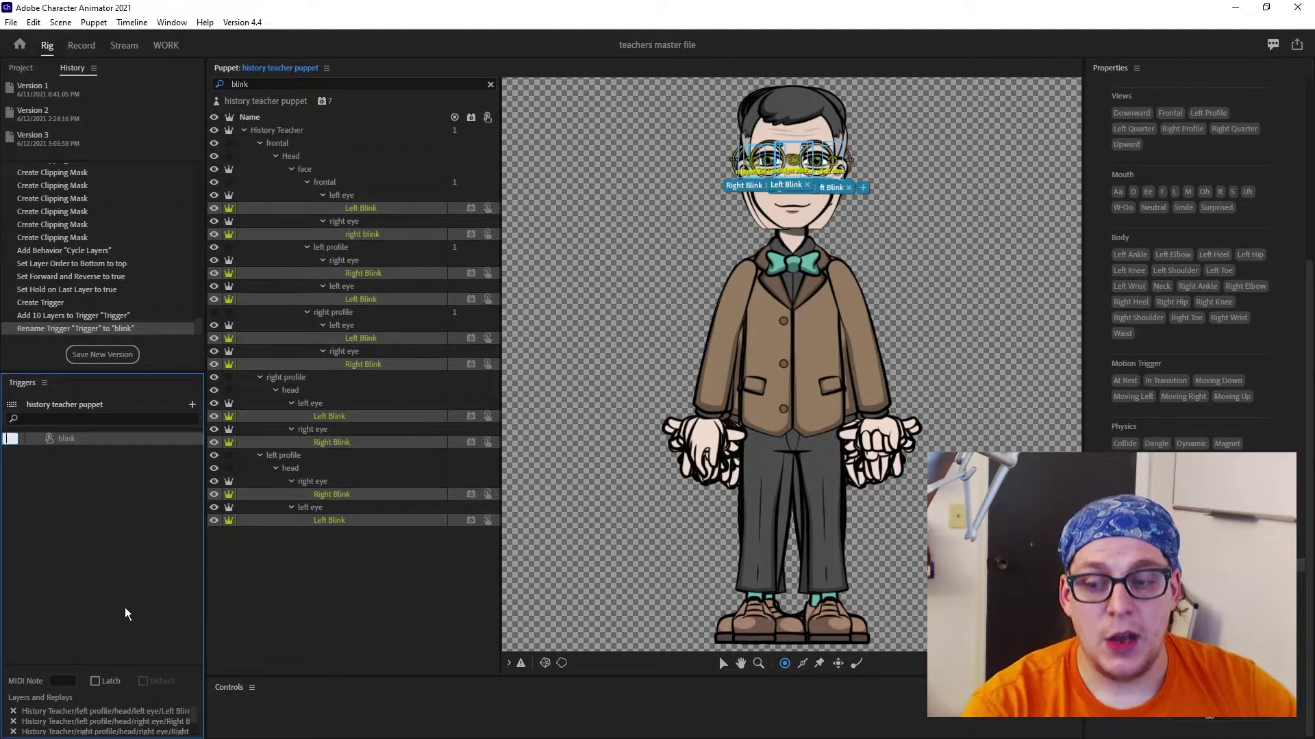
{"action": "type", "text": "1"}
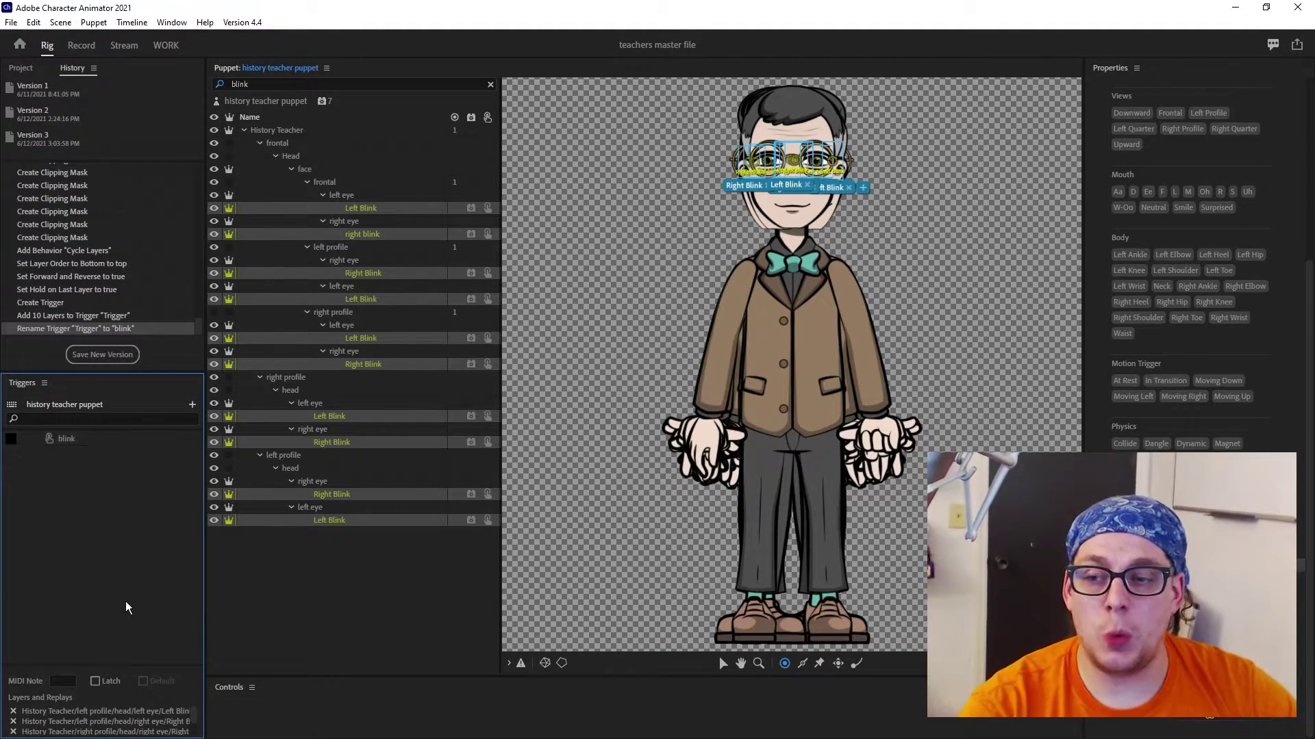
Add the Eye Gaze, Face, Head Turner and Lip Sync behaviors to the face layer in the frontal view's Head group
{"action": "left_click", "coordinate": [362, 163]}
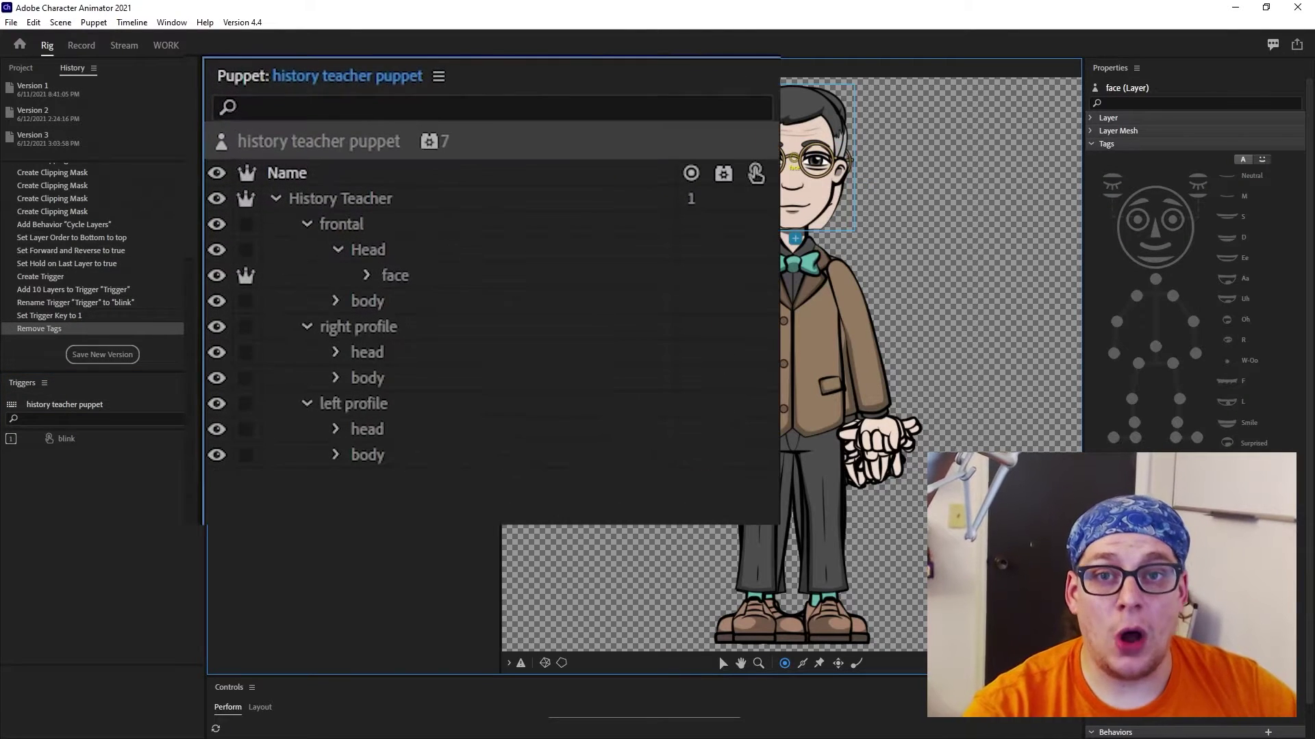
{"action": "left_click", "coordinate": [358, 349]}
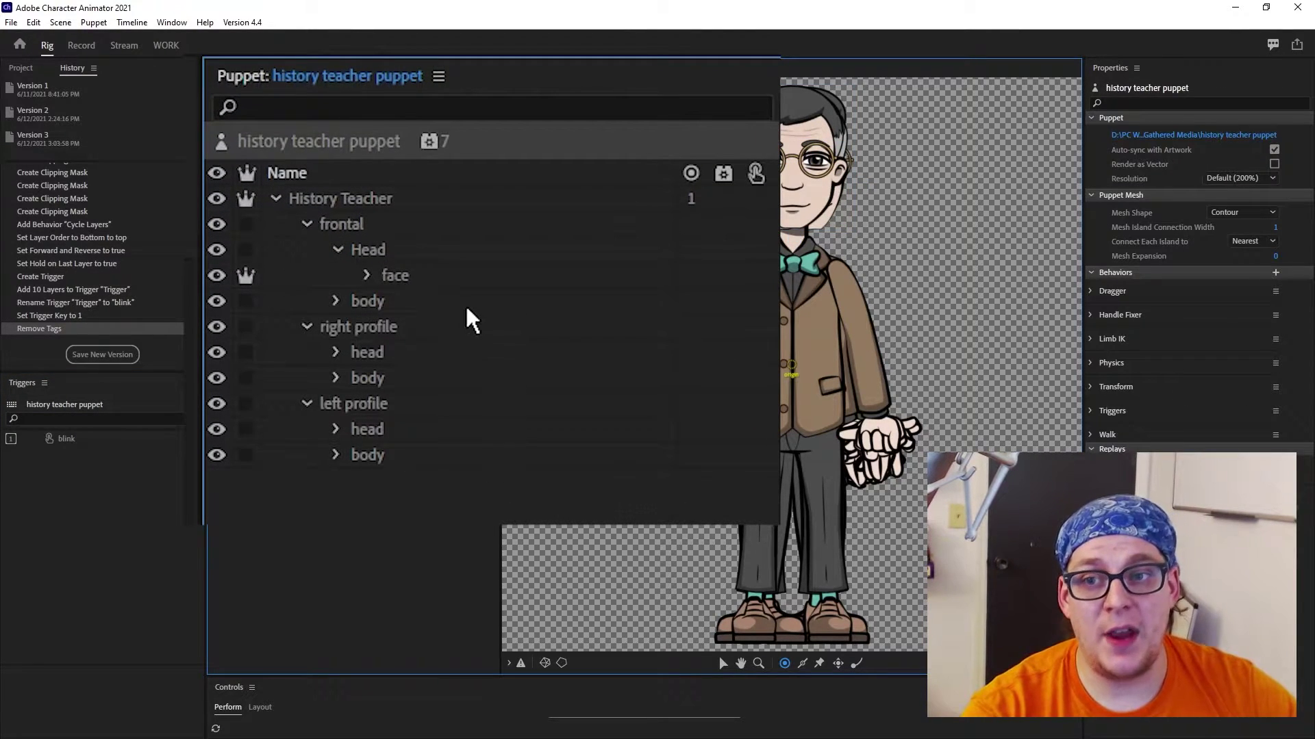
{"action": "left_click", "coordinate": [336, 171]}
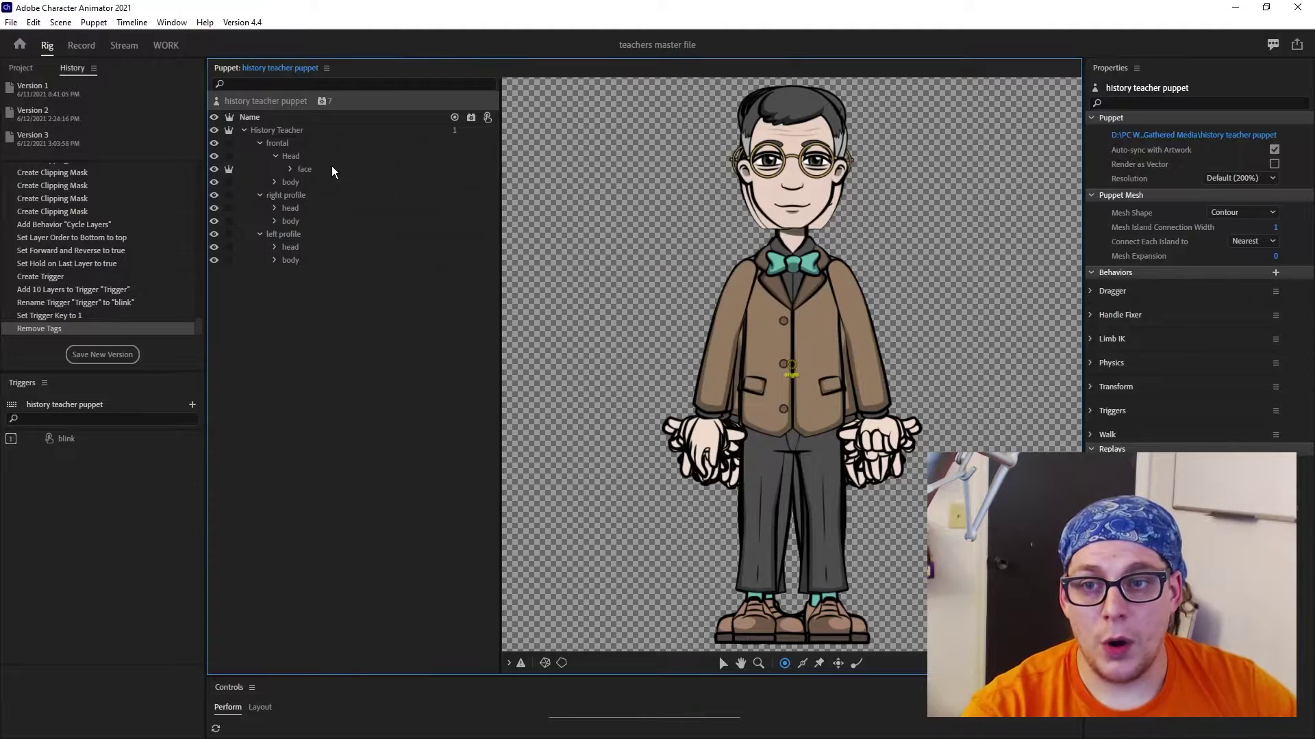
{"action": "left_click", "coordinate": [478, 170]}
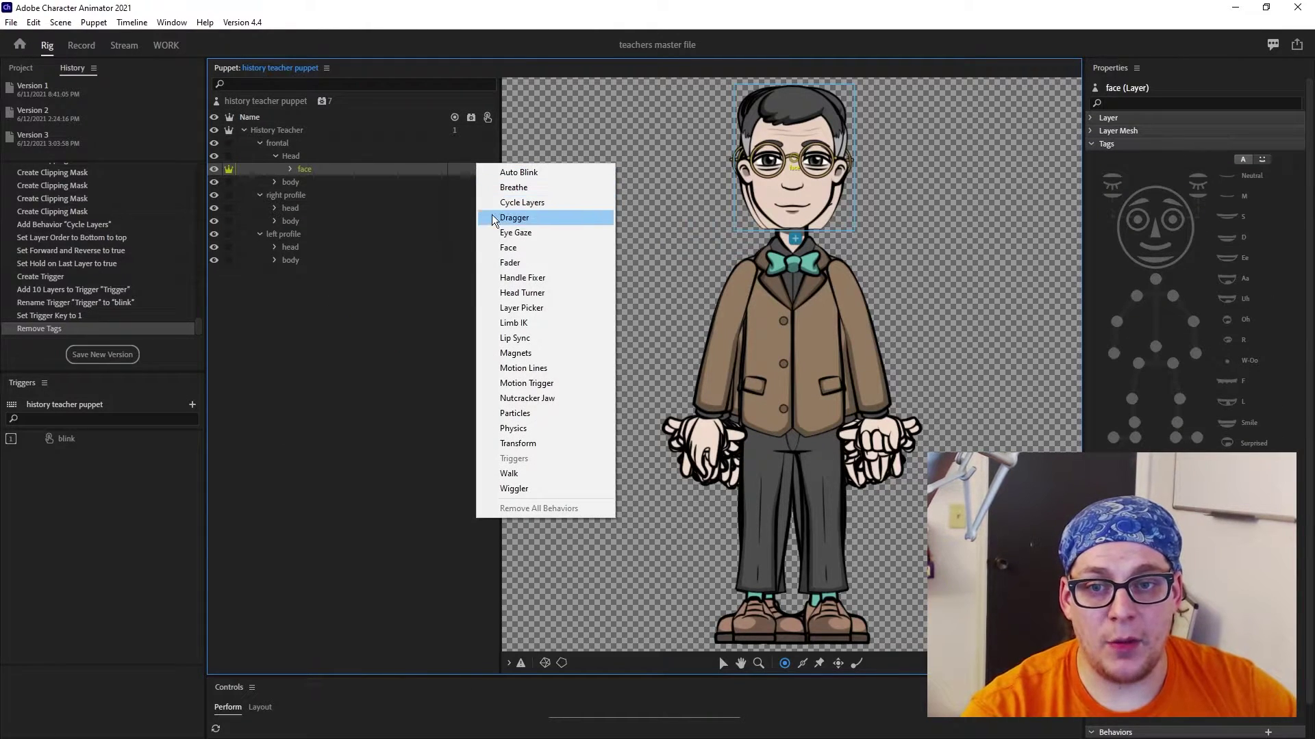
{"action": "left_click", "coordinate": [509, 233]}
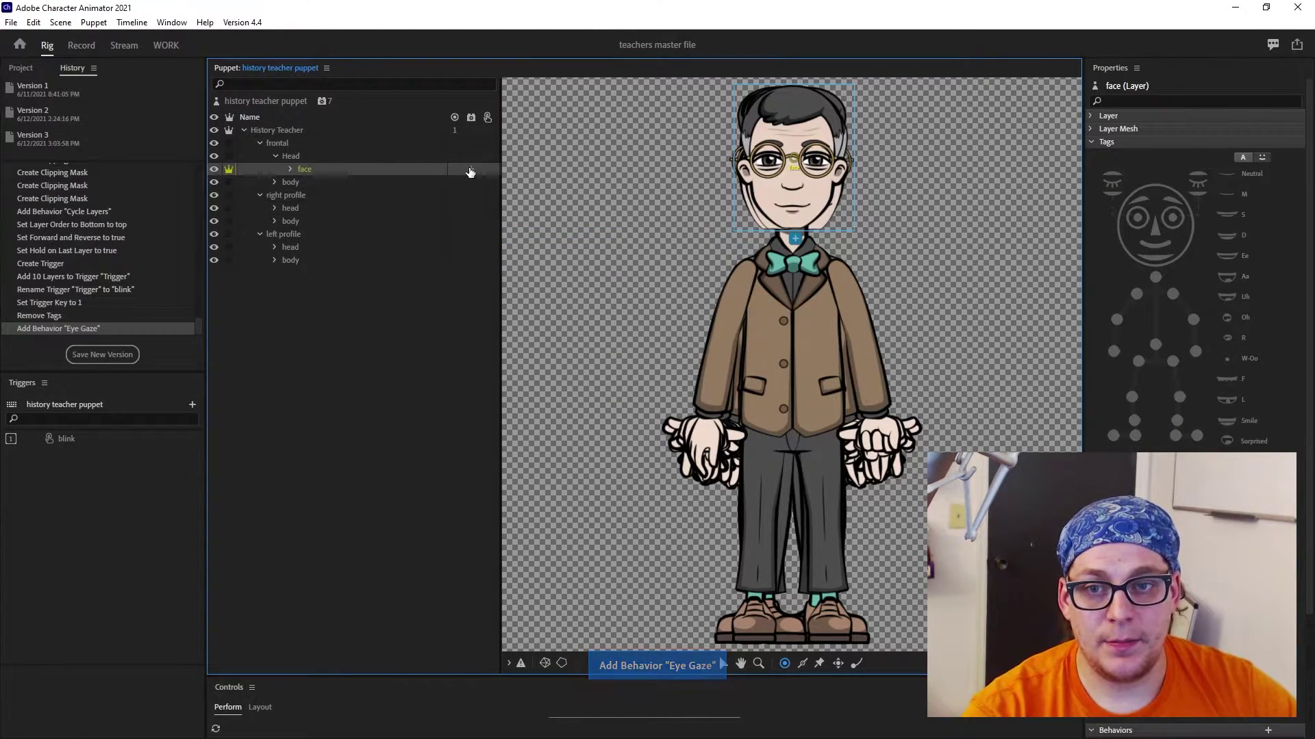
{"action": "left_click", "coordinate": [471, 169]}
{"action": "left_click", "coordinate": [518, 246]}
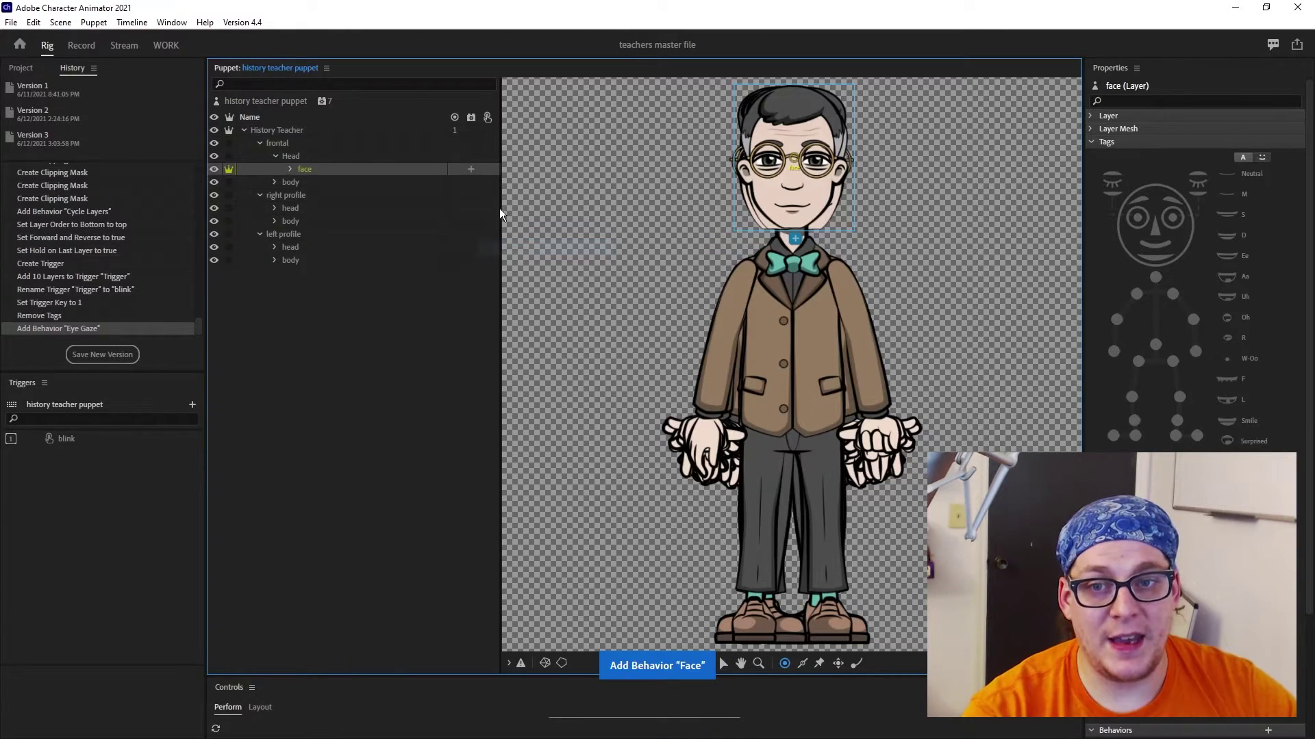
{"action": "left_click", "coordinate": [471, 170]}
{"action": "left_click", "coordinate": [515, 291]}
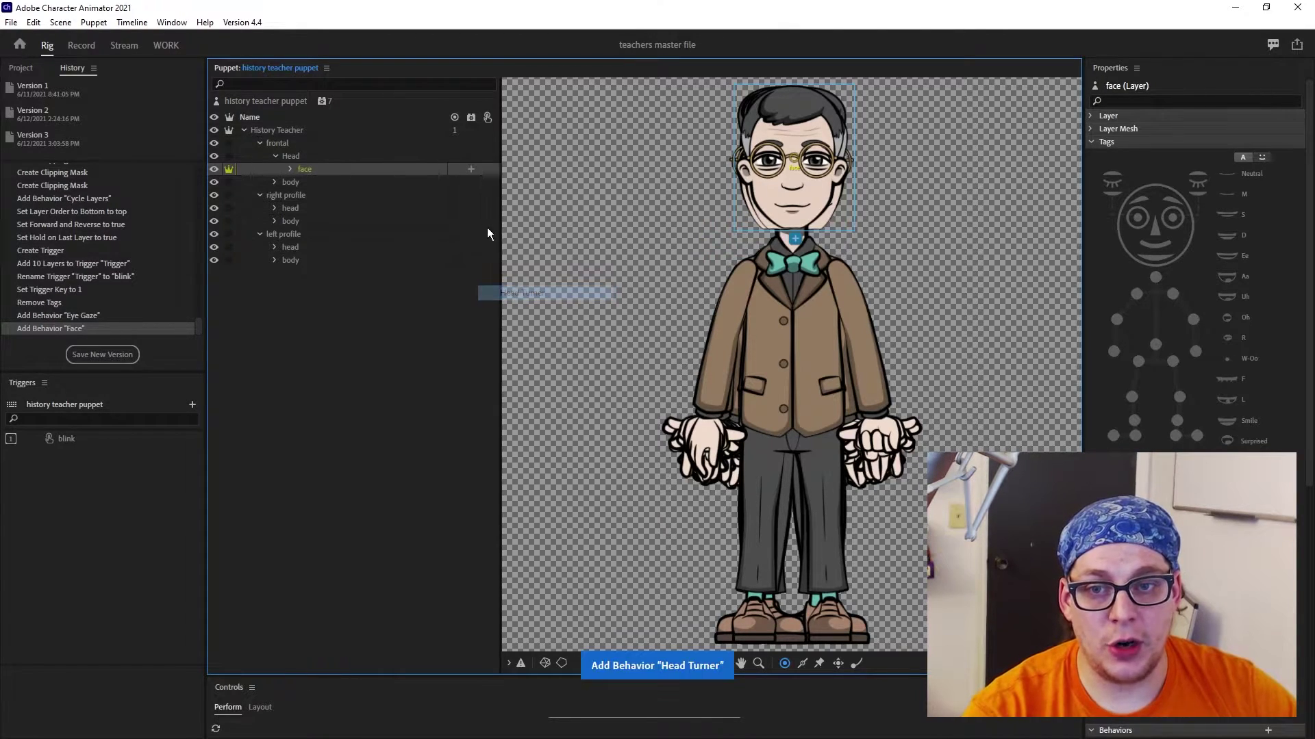
{"action": "left_click", "coordinate": [471, 169]}
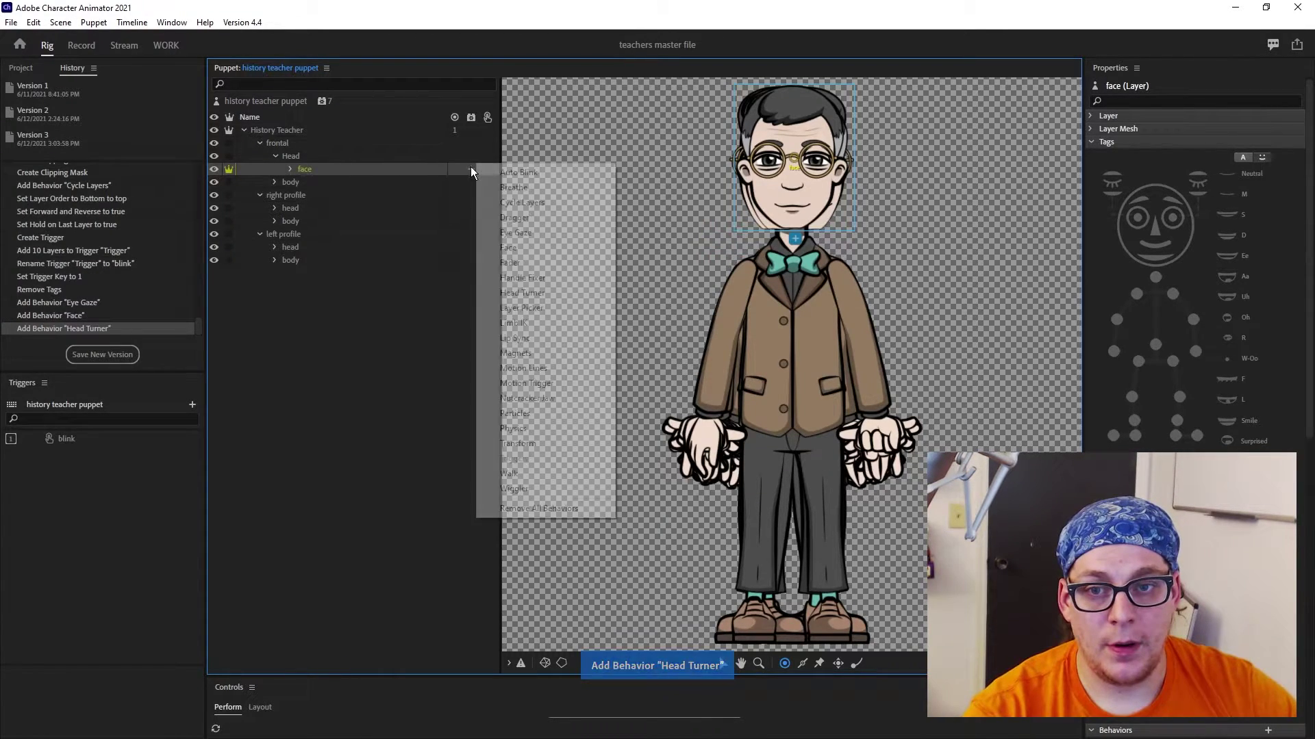
{"action": "left_click", "coordinate": [519, 337]}
Add the Eye Gaze, Face and Lip Sync behaviors to the head layers of the separate right profile and left profile views
{"action": "left_click", "coordinate": [311, 209]}
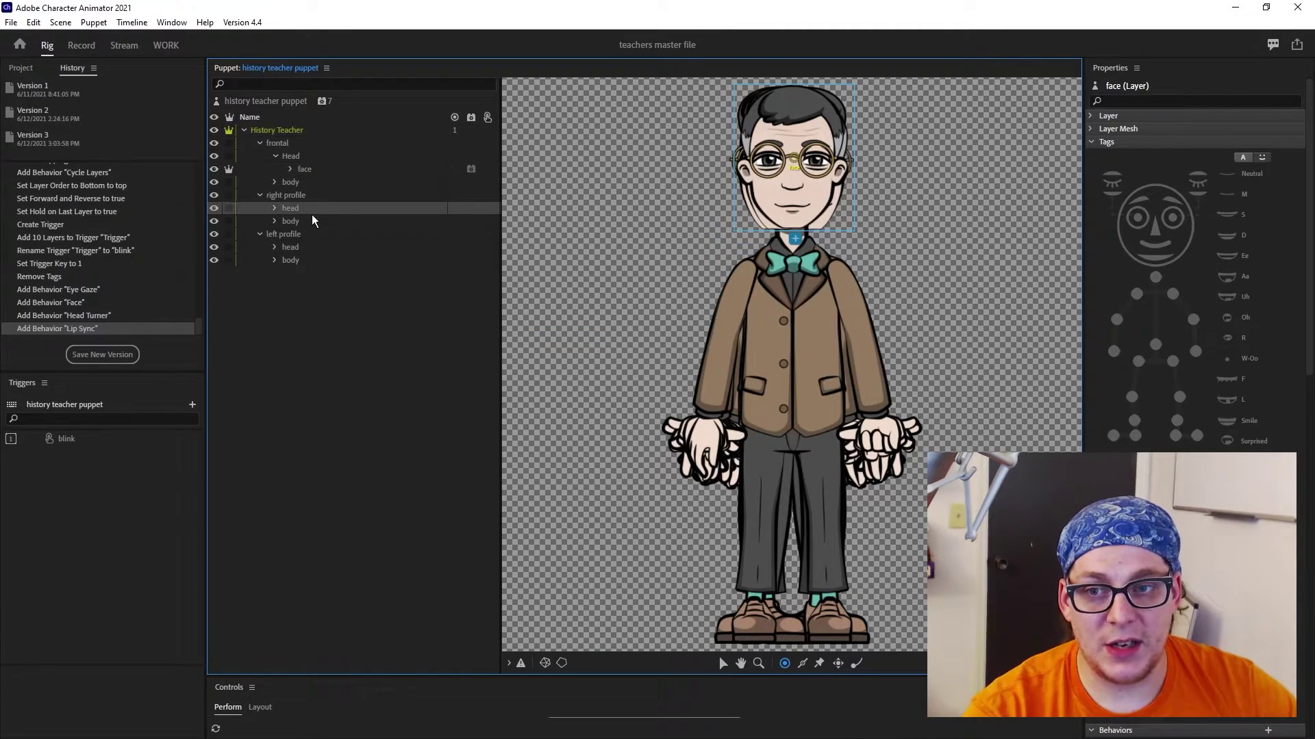
{"action": "left_click", "coordinate": [300, 248], "text": "ctrl"}
{"action": "left_click", "coordinate": [471, 208]}
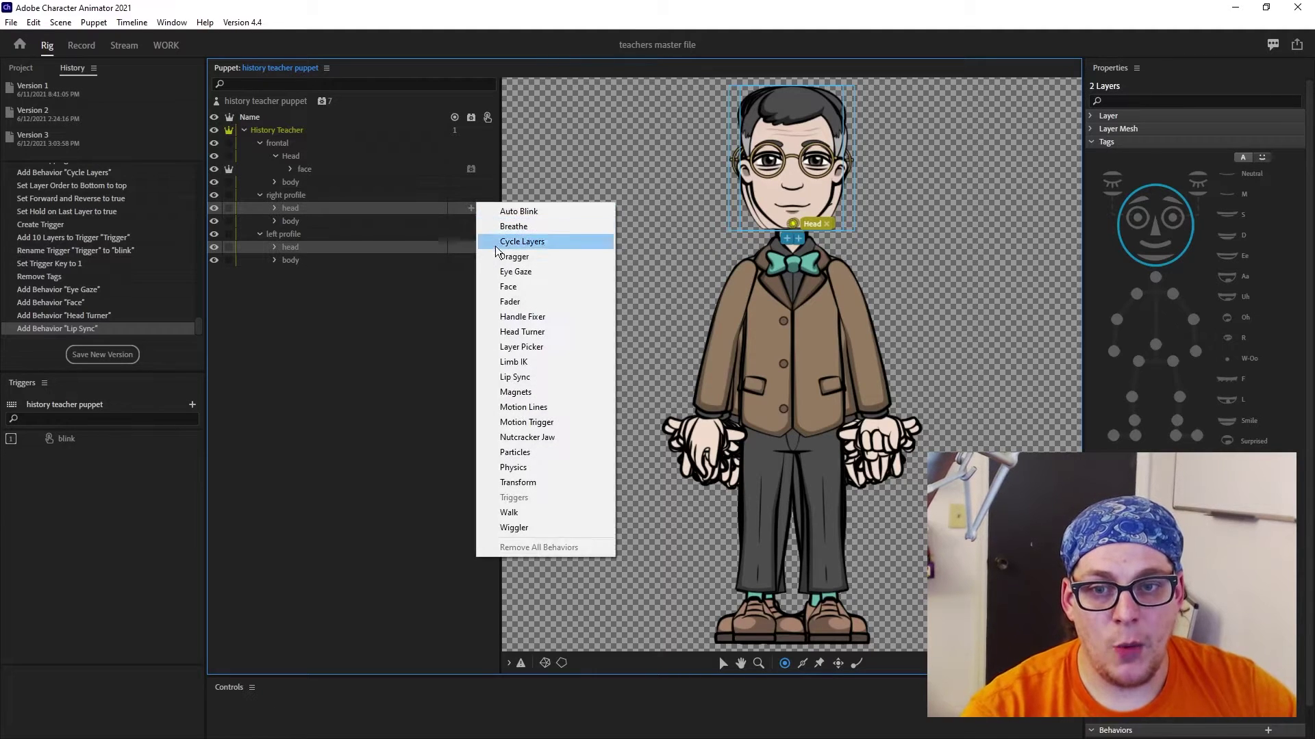
{"action": "left_click", "coordinate": [516, 272]}
{"action": "left_click", "coordinate": [471, 208]}
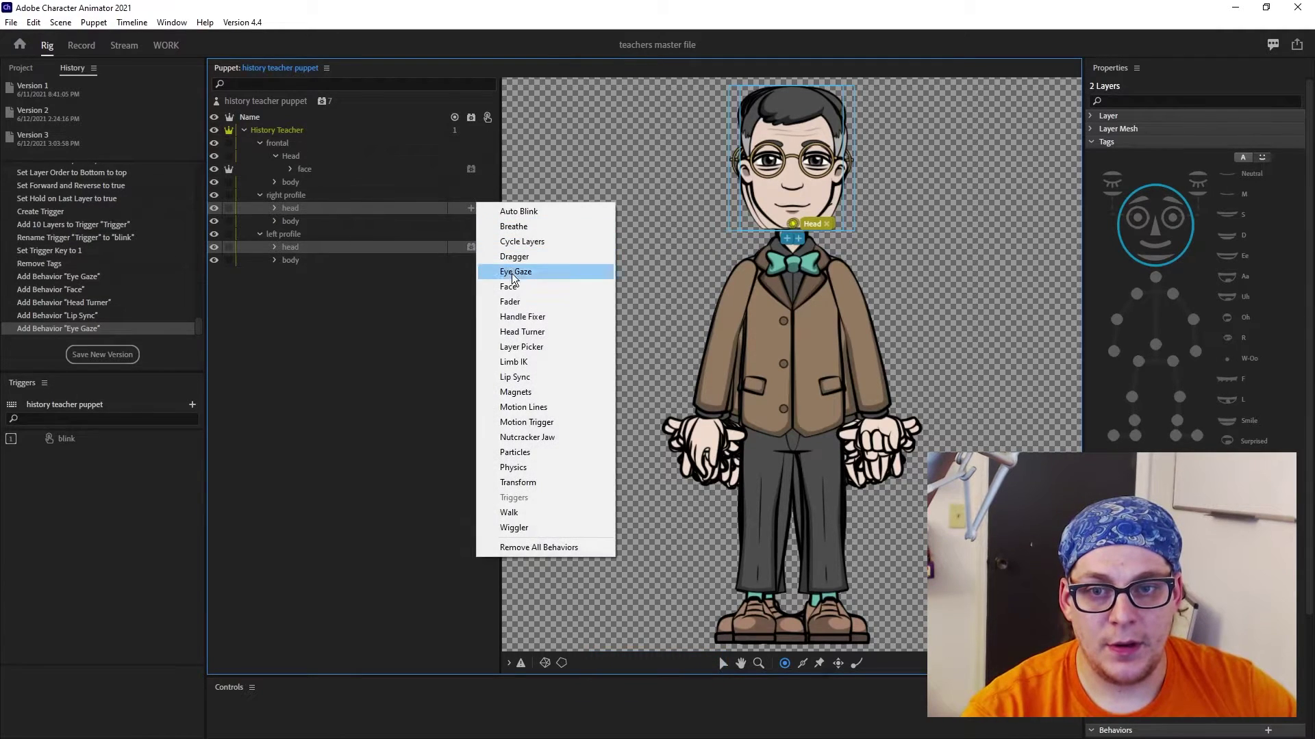
{"action": "left_click", "coordinate": [515, 285]}
{"action": "left_click", "coordinate": [469, 208]}
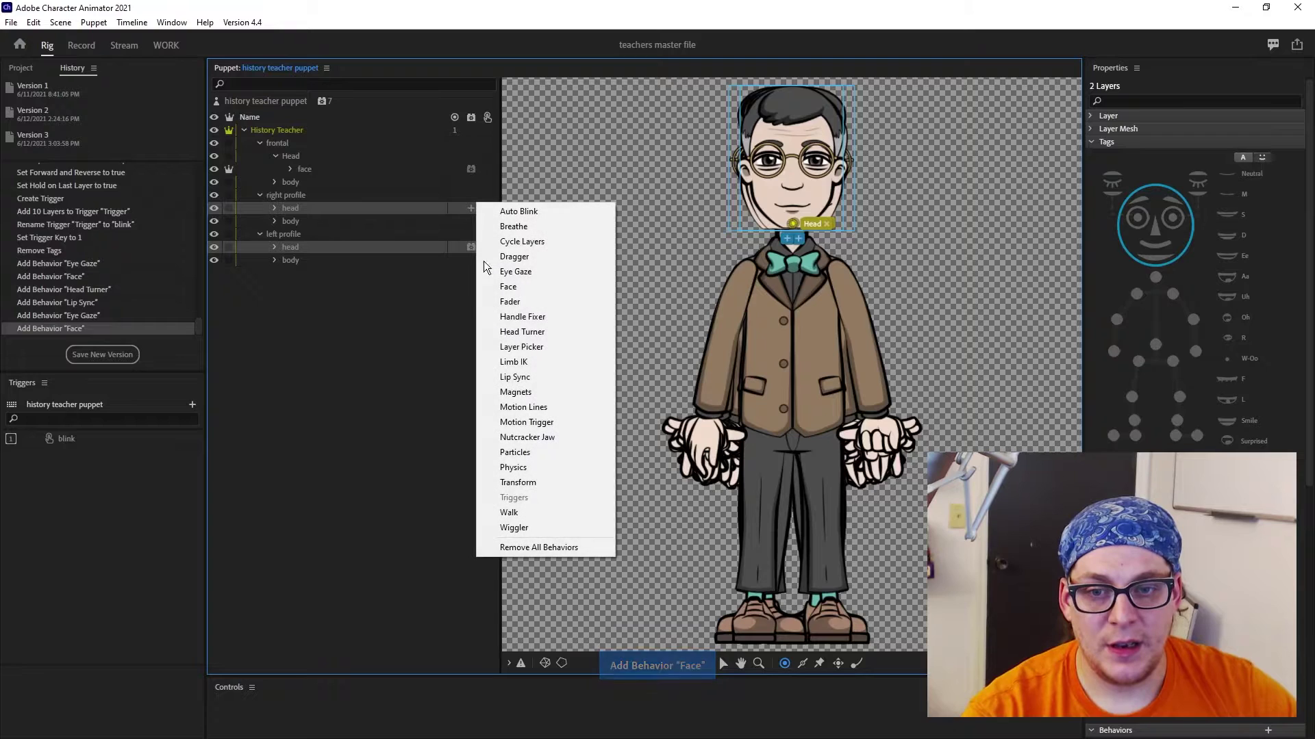
{"action": "left_click", "coordinate": [513, 378]}
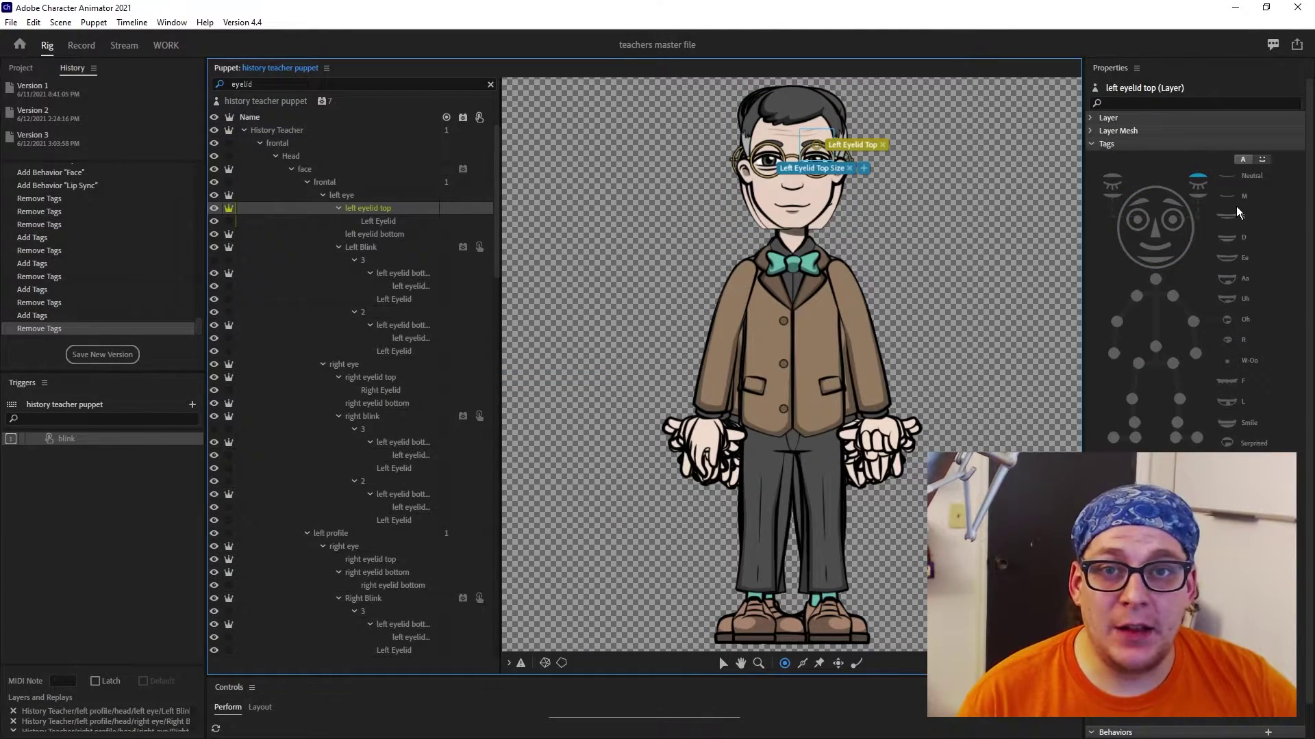
Remove the Left Eyelid Top tags from the left eyelid top layer of the frontal face
{"action": "left_click", "coordinate": [346, 82]}
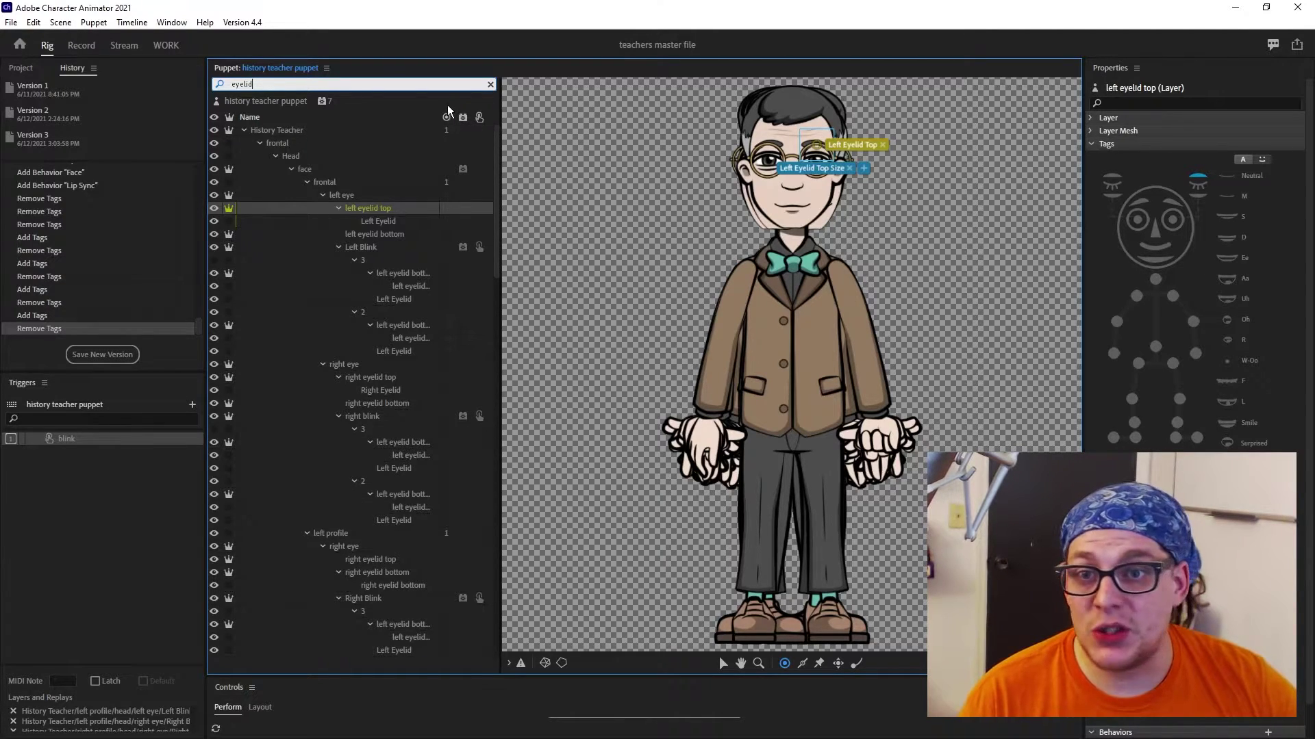
{"action": "left_click", "coordinate": [1188, 164]}
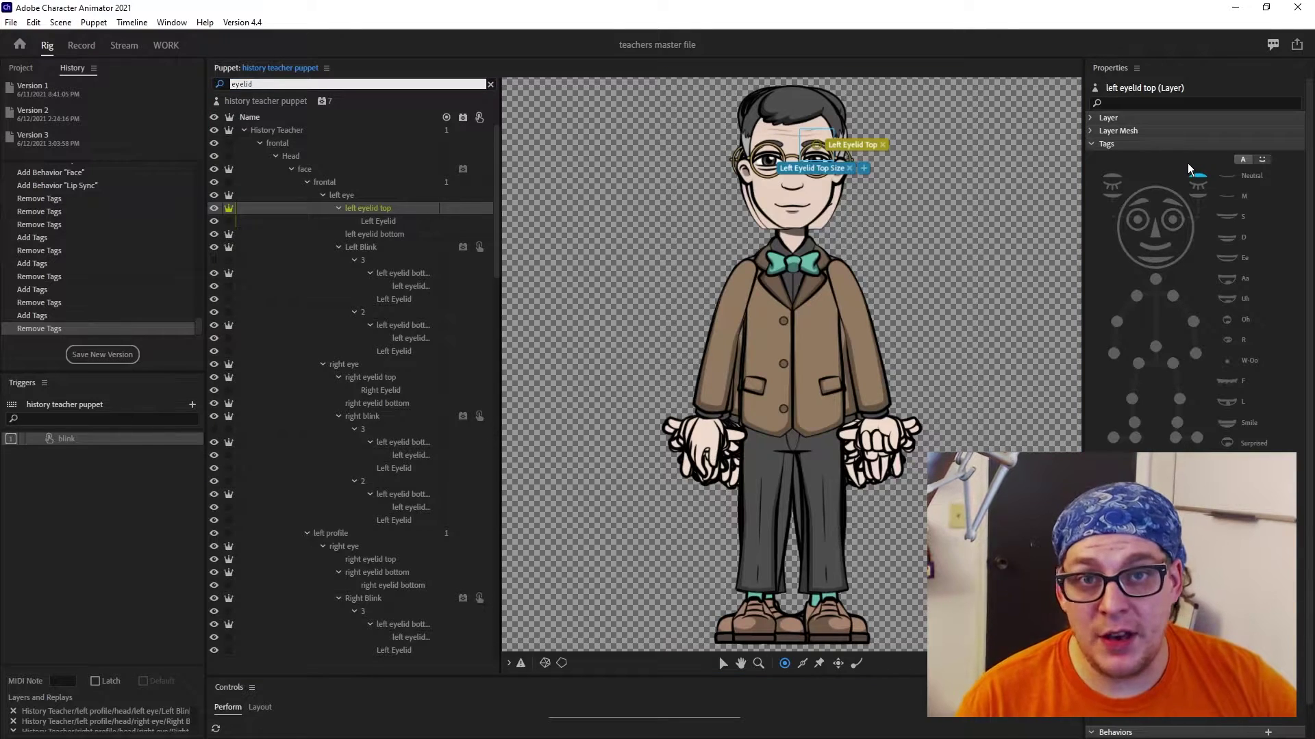
{"action": "left_click", "coordinate": [1193, 152]}
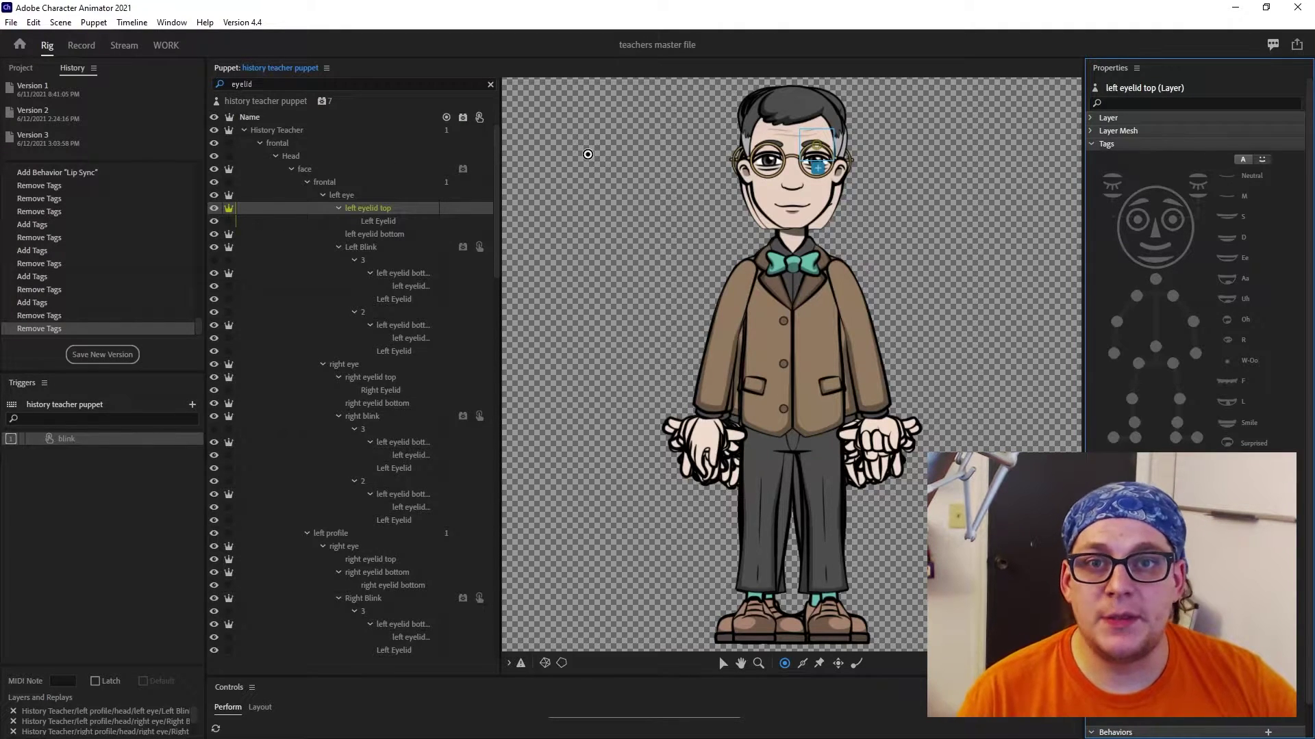
Clear the eyelid filter, collapse the frontal face's eye groups and filter the puppet layers by mouth
{"action": "left_click", "coordinate": [490, 85]}
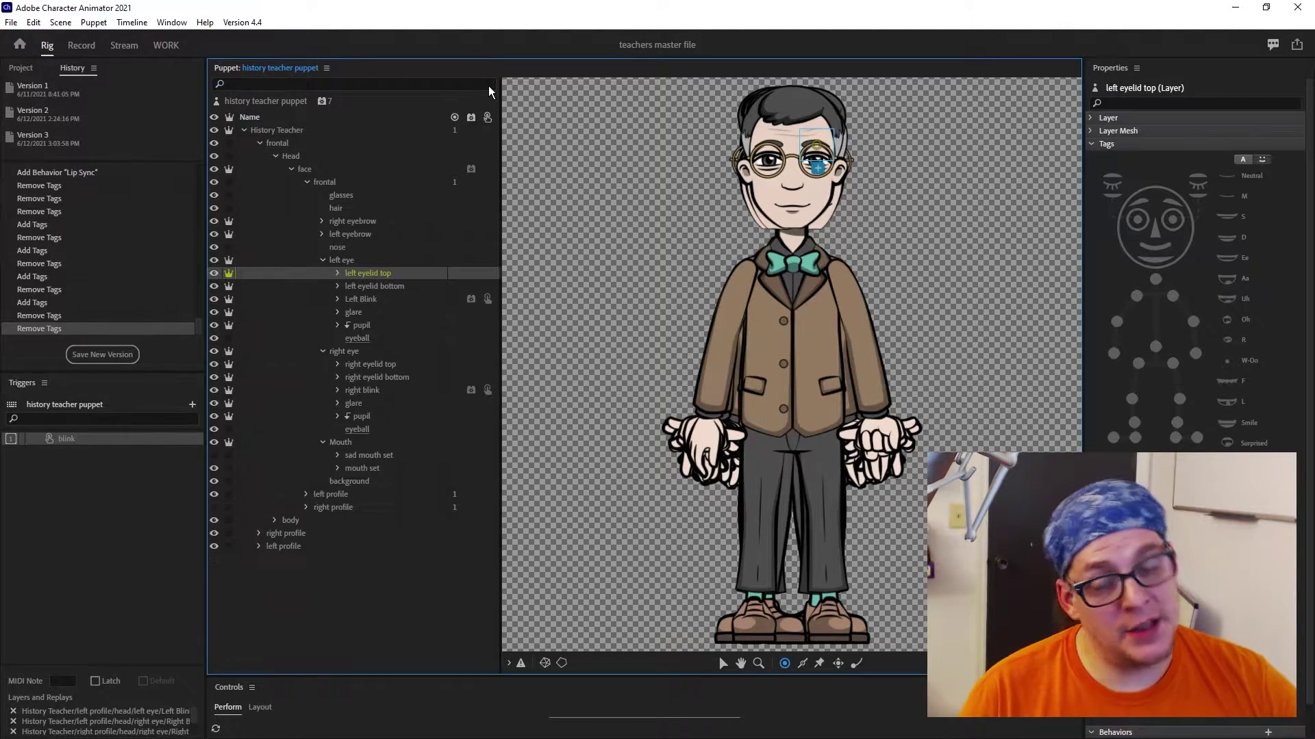
{"action": "left_click", "coordinate": [322, 261]}
{"action": "left_click", "coordinate": [321, 274]}
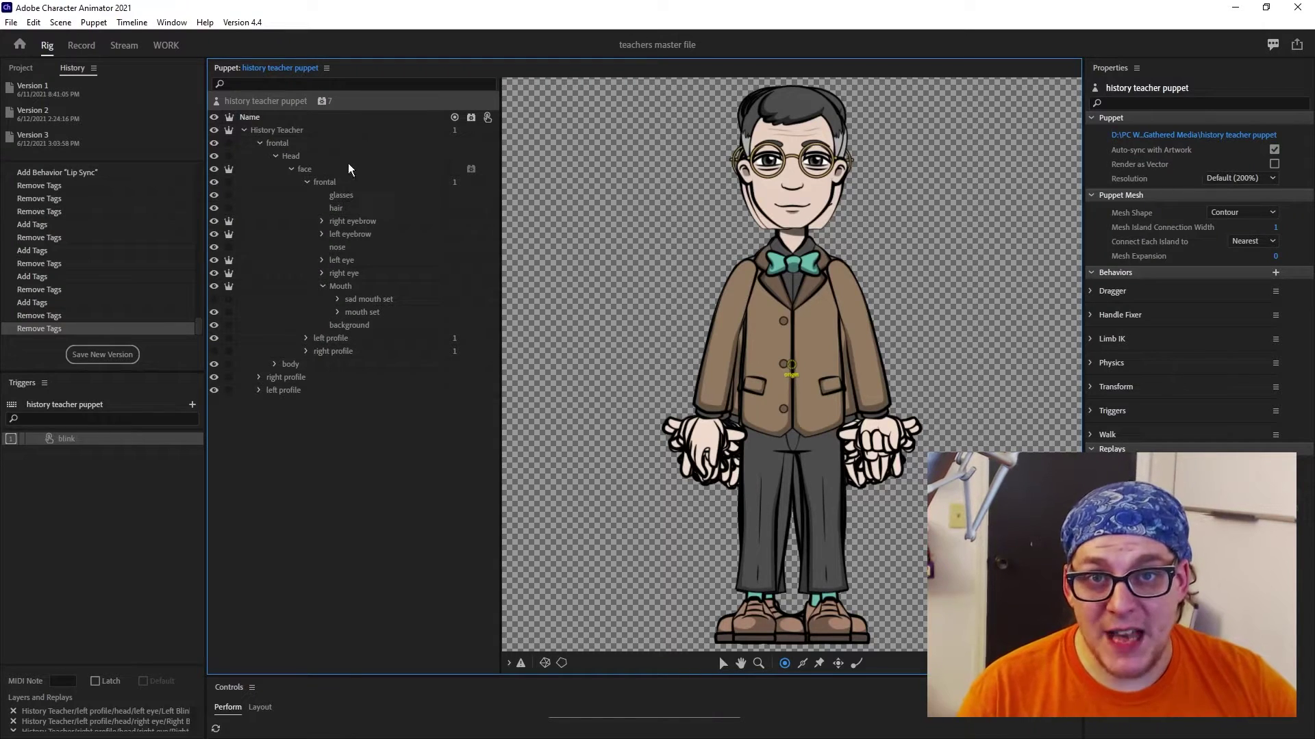
{"action": "left_click", "coordinate": [326, 434]}
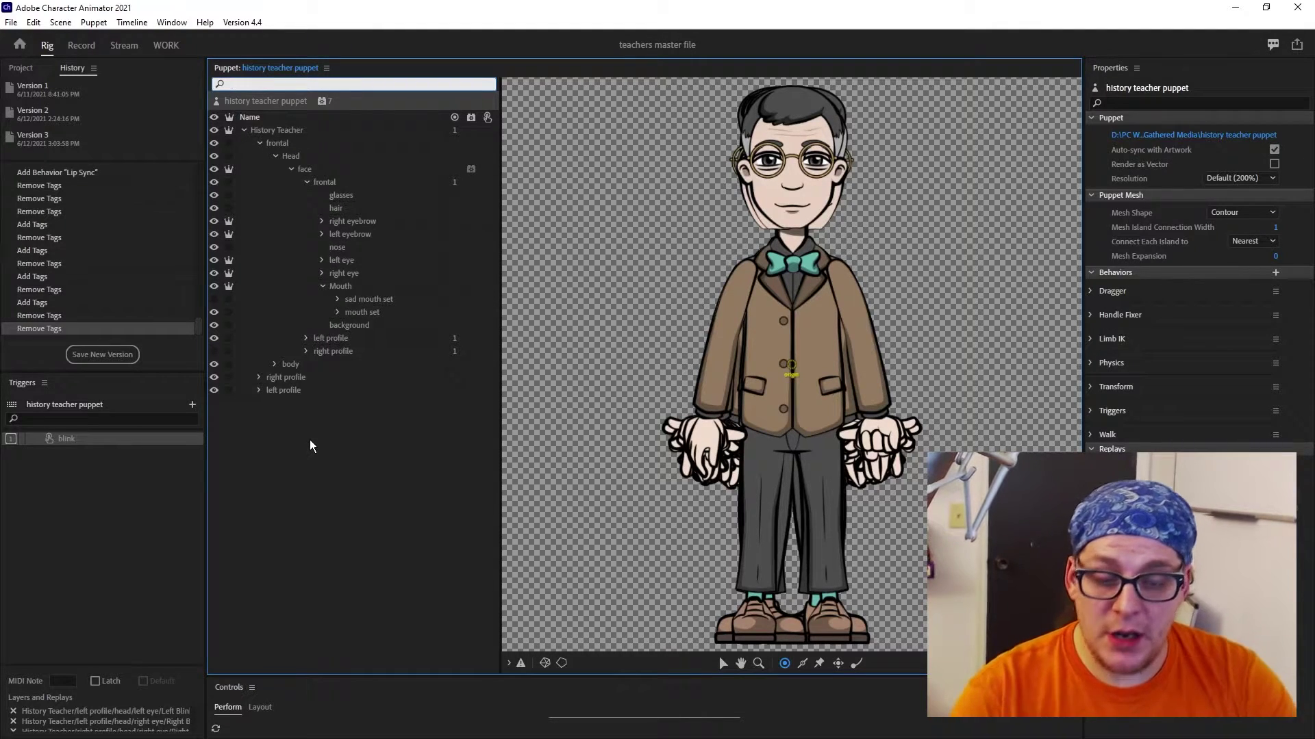
{"action": "type", "text": "mouth"}
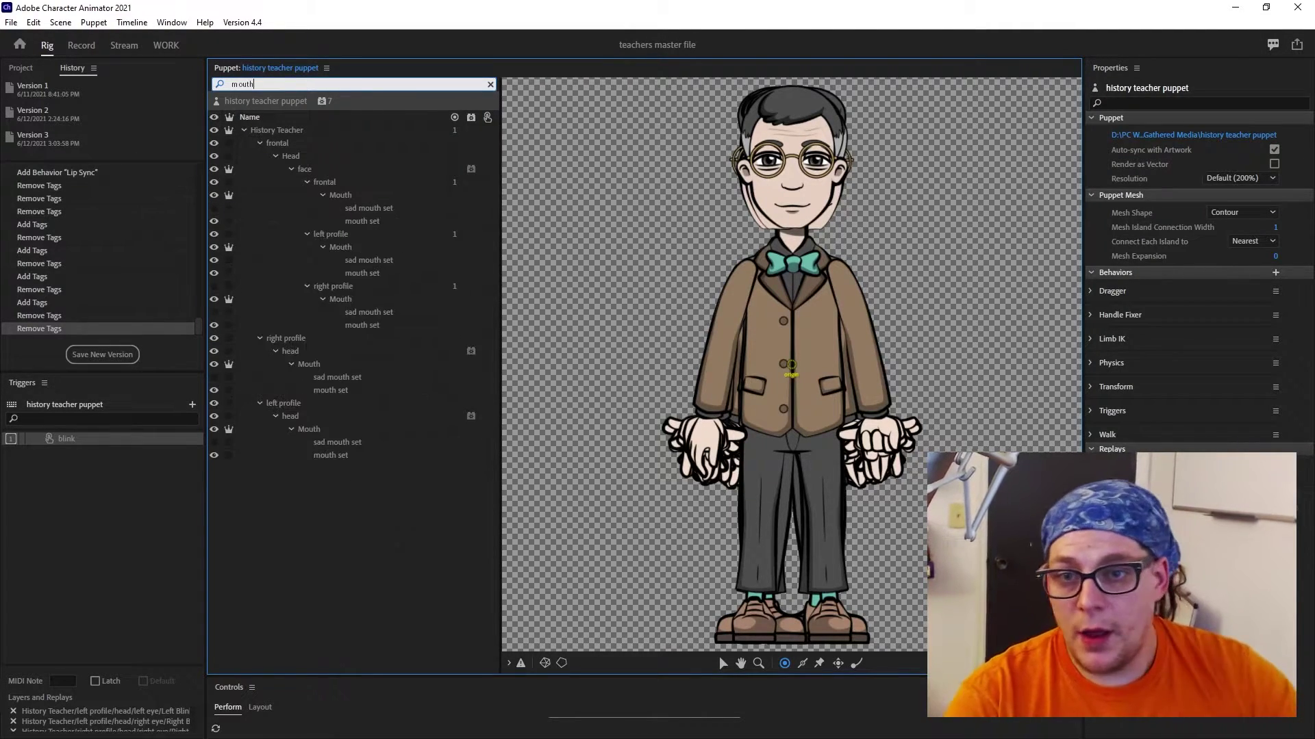
Check the mouth tagging on the frontal Mouth layer and on the sad mouth set and mouth set layers in every view
{"action": "left_click", "coordinate": [351, 196]}
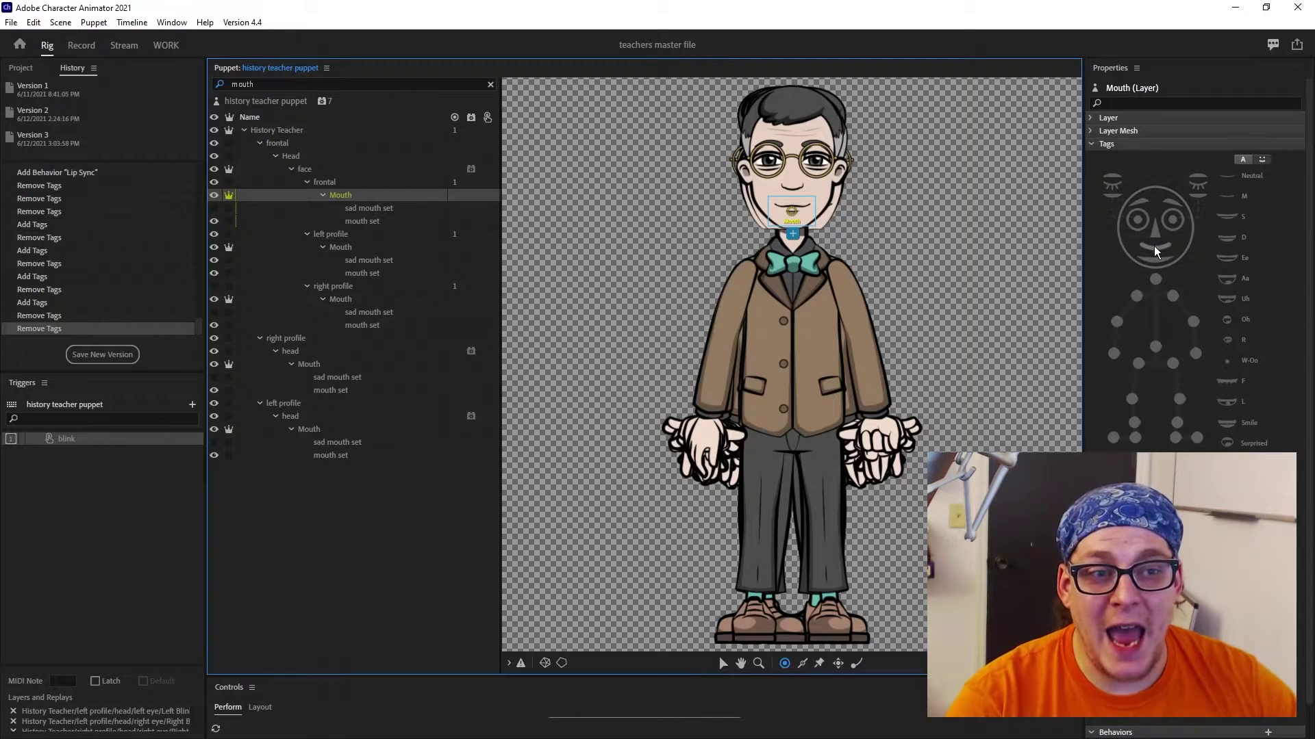
{"action": "mouse_move", "coordinate": [1164, 253]}
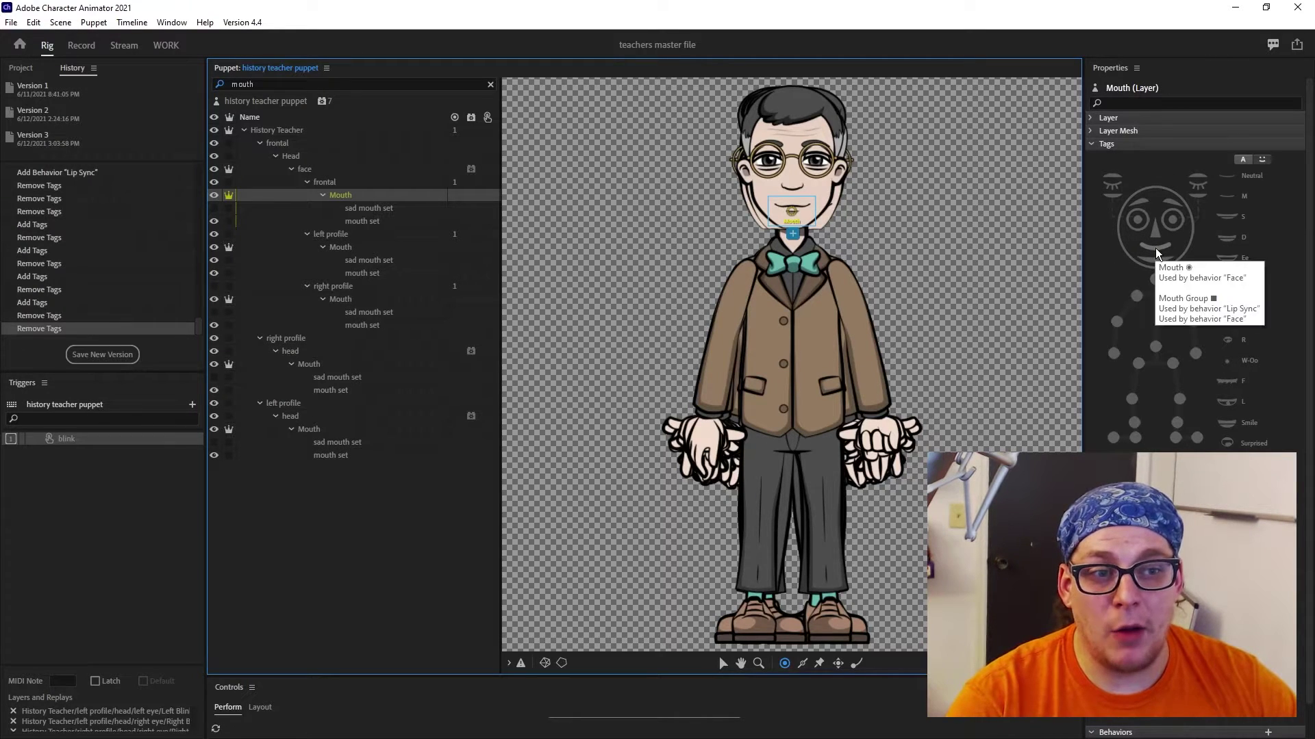
{"action": "left_click", "coordinate": [367, 209]}
{"action": "left_click", "coordinate": [370, 223], "text": "ctrl"}
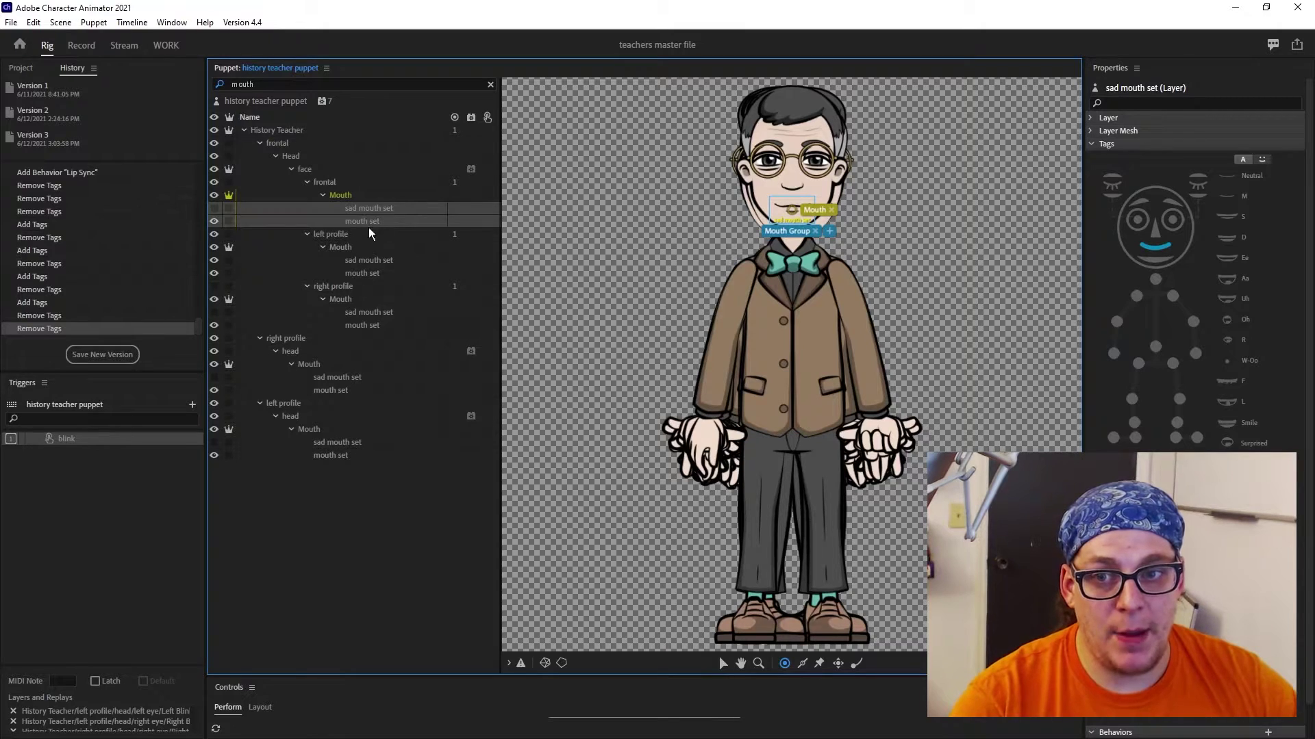
{"action": "left_click", "coordinate": [373, 261], "text": "ctrl"}
{"action": "left_click", "coordinate": [373, 273], "text": "ctrl"}
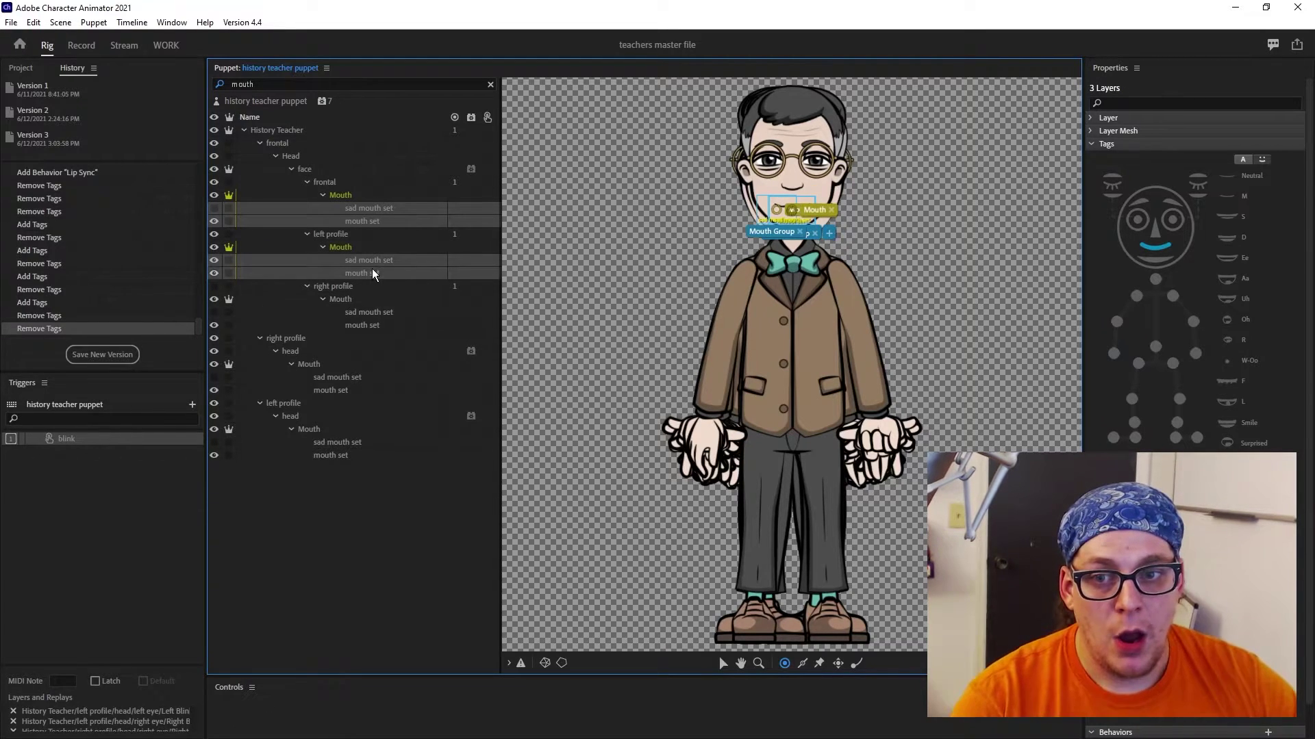
{"action": "left_click", "coordinate": [373, 312], "text": "ctrl"}
{"action": "left_click", "coordinate": [376, 325], "text": "ctrl"}
{"action": "left_click", "coordinate": [356, 377], "text": "ctrl"}
{"action": "left_click", "coordinate": [354, 391], "text": "ctrl"}
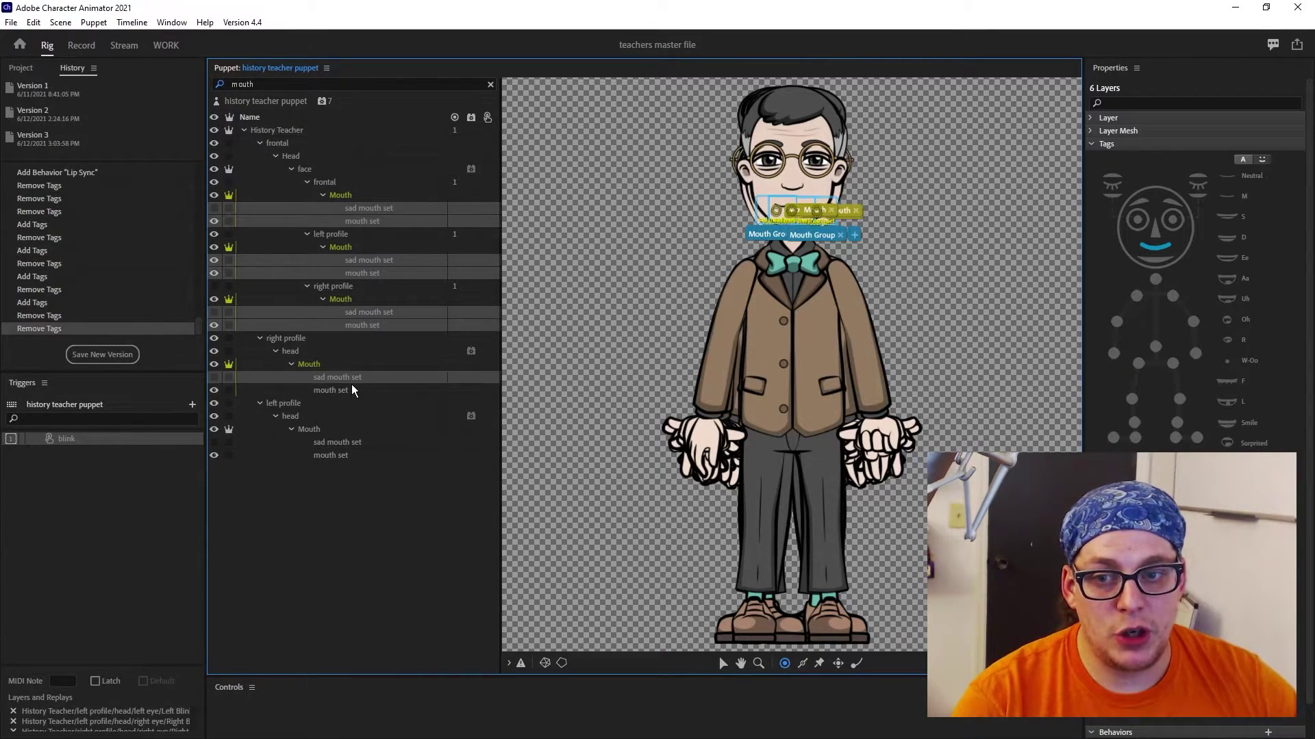
{"action": "left_click", "coordinate": [342, 443], "text": "ctrl"}
{"action": "left_click", "coordinate": [342, 456], "text": "ctrl"}
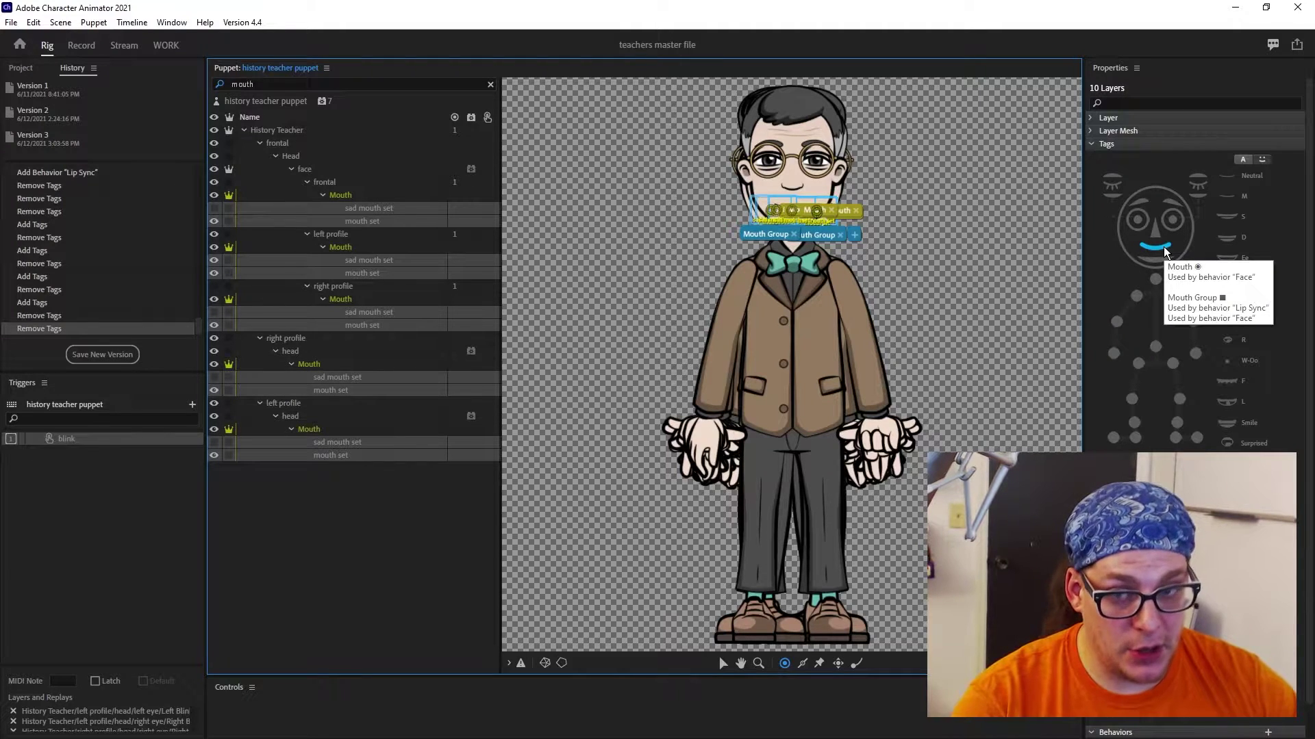
Create a swap set for the history teacher puppet and add two triggers to it
{"action": "left_click", "coordinate": [192, 405]}
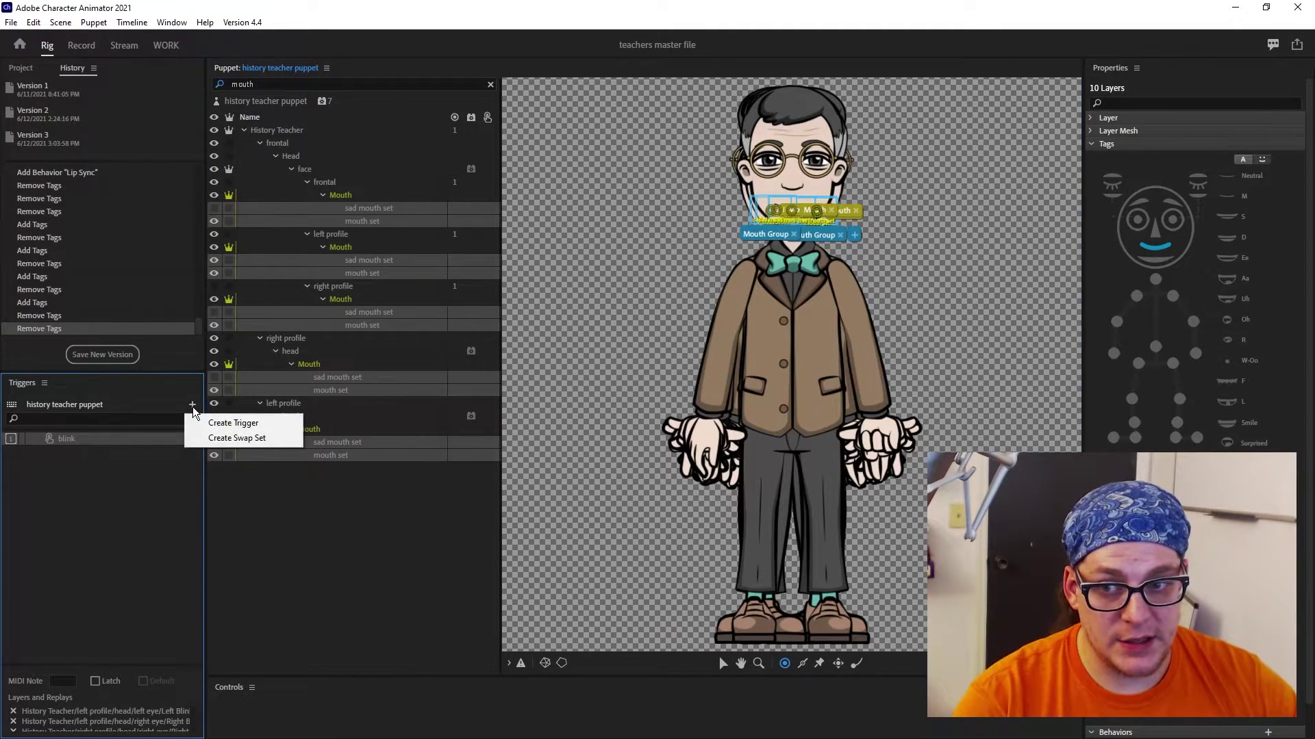
{"action": "left_click", "coordinate": [220, 438]}
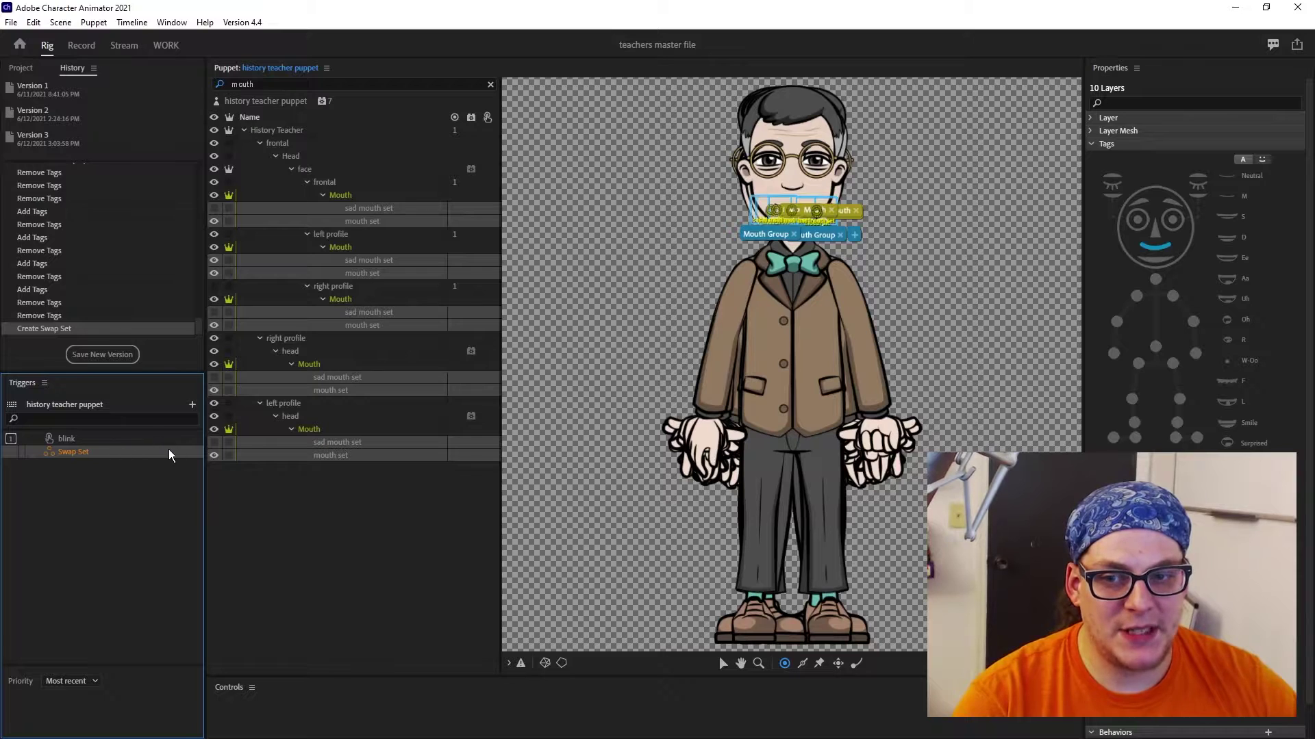
{"action": "left_click", "coordinate": [192, 404]}
{"action": "left_click", "coordinate": [205, 423]}
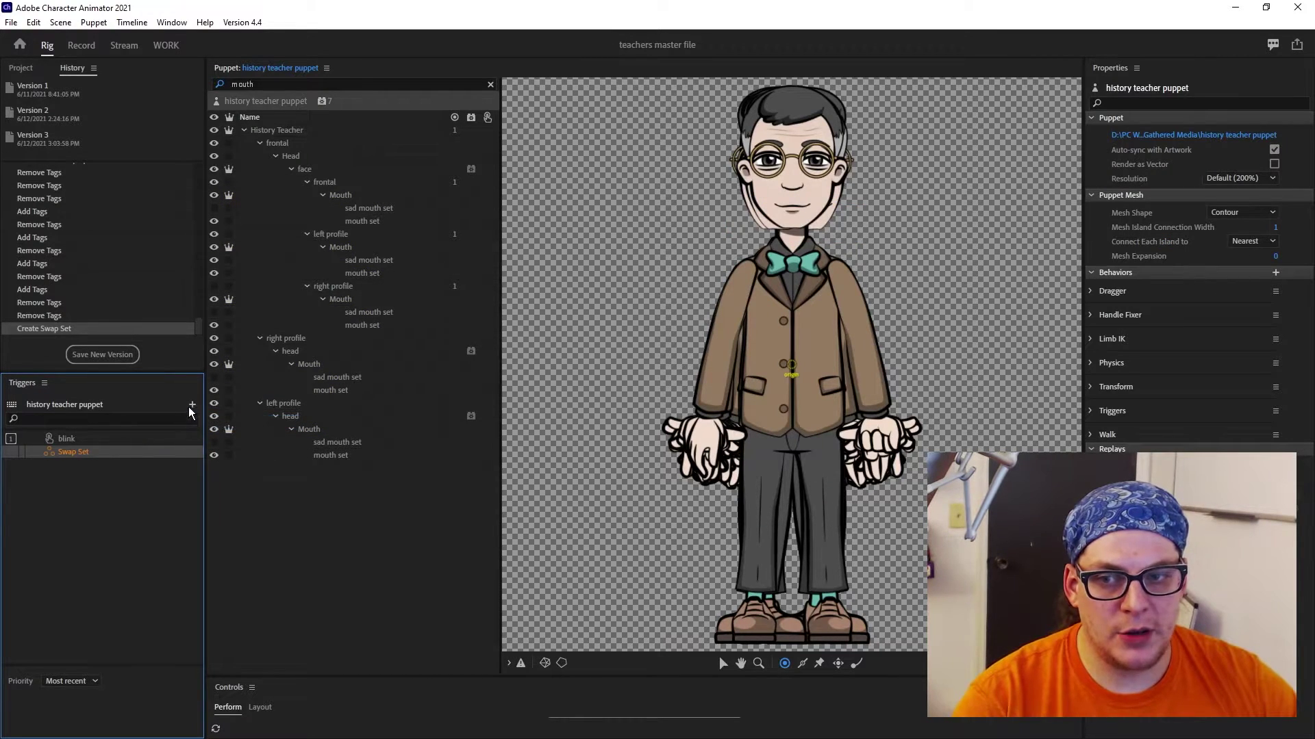
{"action": "left_click", "coordinate": [207, 423]}
Assign the sad mouth set layers of all five head views to the swap set's first trigger
{"action": "left_click", "coordinate": [368, 208]}
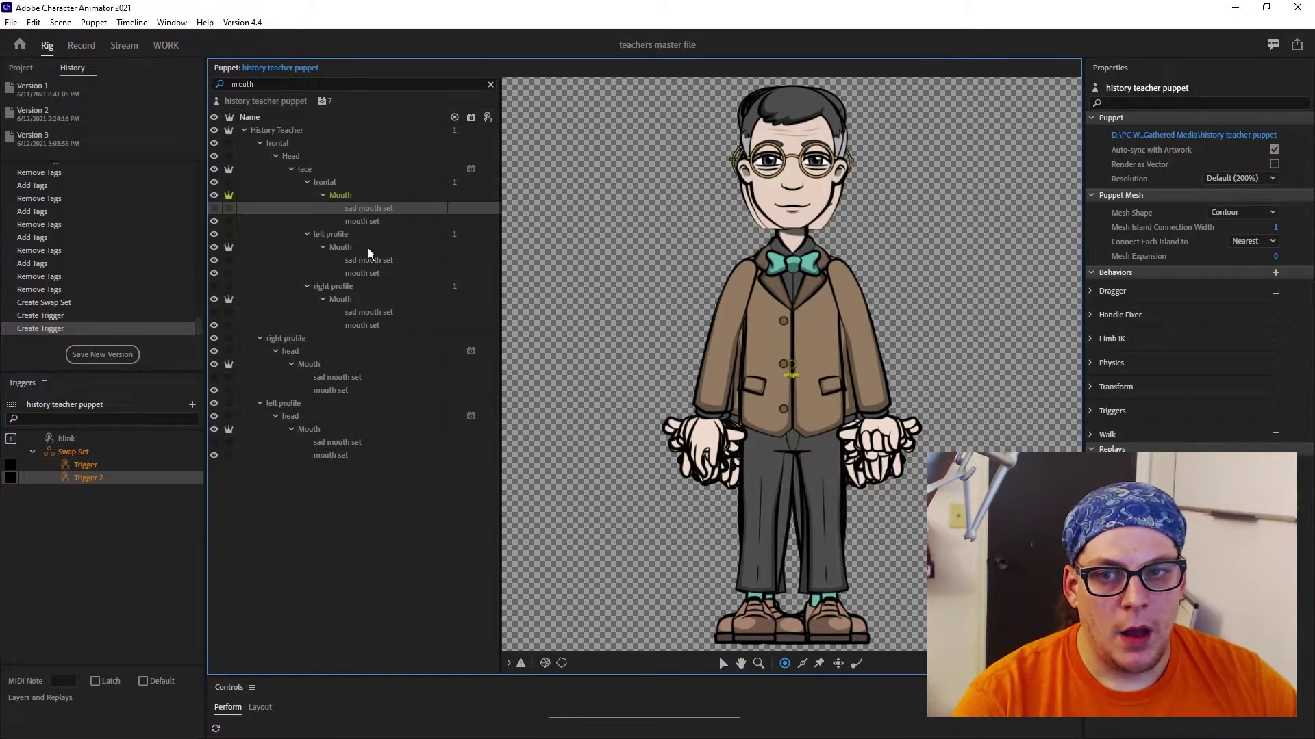
{"action": "left_click", "coordinate": [369, 261], "text": "ctrl"}
{"action": "left_click", "coordinate": [370, 314], "text": "ctrl"}
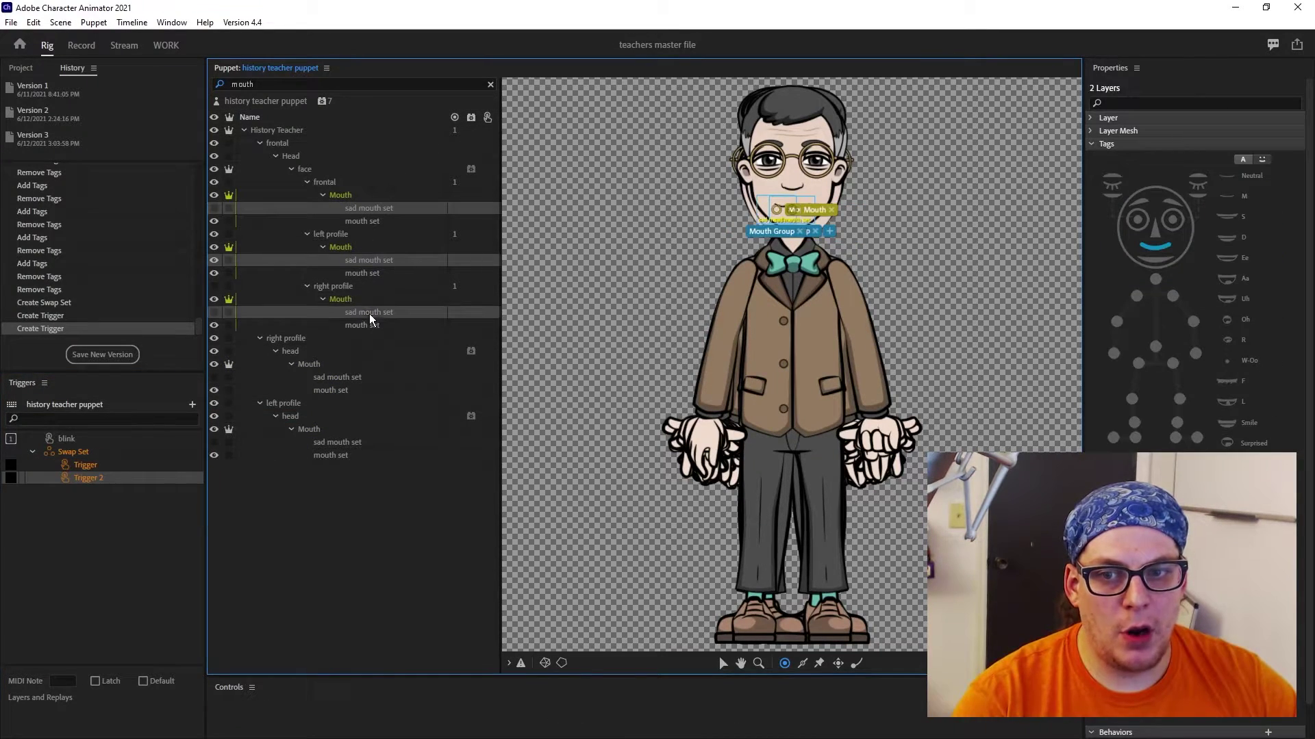
{"action": "left_click", "coordinate": [343, 378], "text": "ctrl"}
{"action": "left_click", "coordinate": [342, 442], "text": "ctrl"}
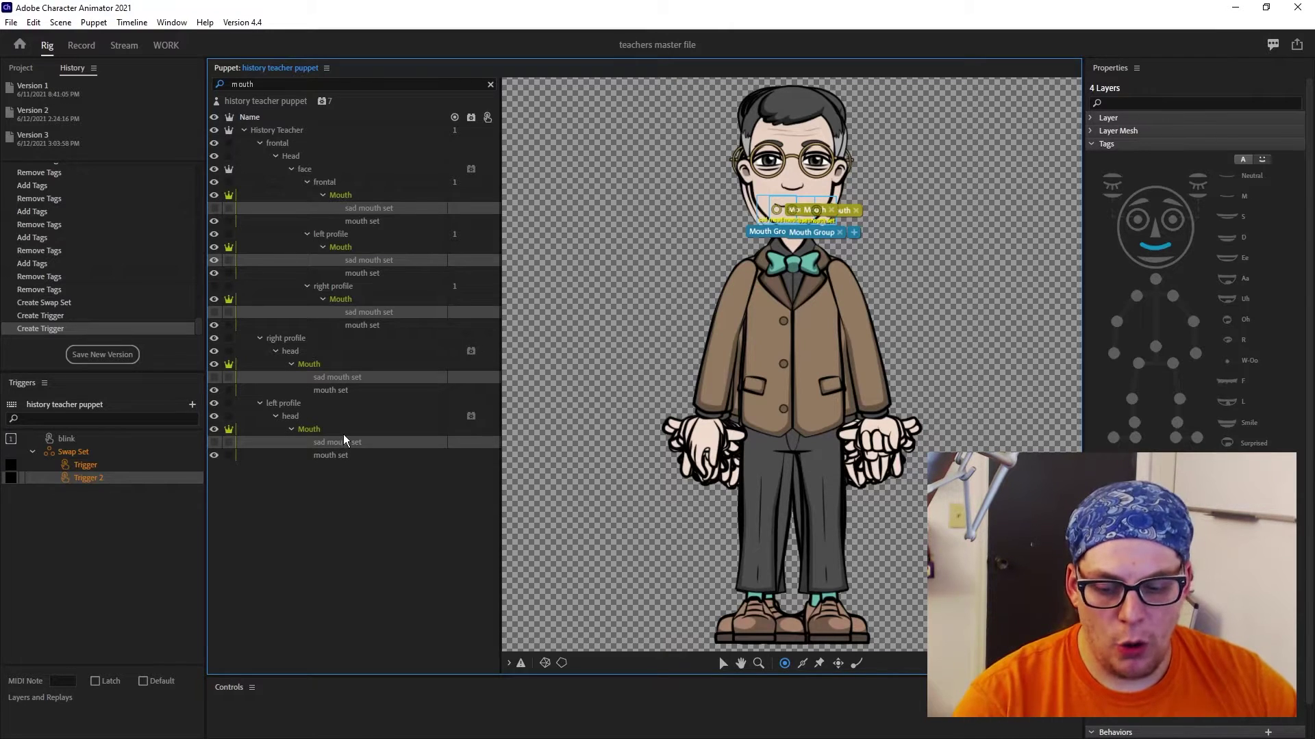
{"action": "left_click", "coordinate": [344, 442], "text": "ctrl"}
{"action": "left_click_drag", "start_coordinate": [344, 449], "coordinate": [301, 458]}
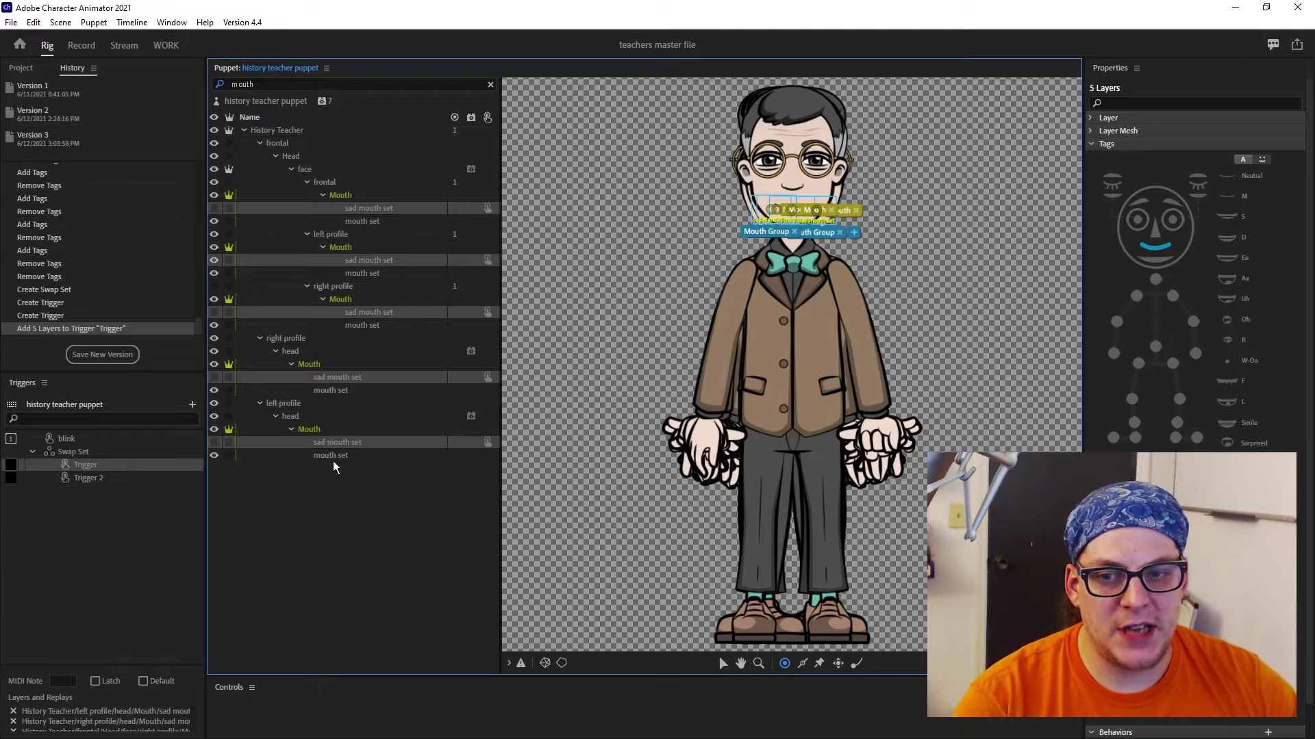
Assign the mouth set layers of all five head views to the swap set's Trigger 2
{"action": "left_click", "coordinate": [336, 456]}
{"action": "left_click", "coordinate": [342, 391], "text": "ctrl"}
{"action": "left_click", "coordinate": [363, 327], "text": "ctrl"}
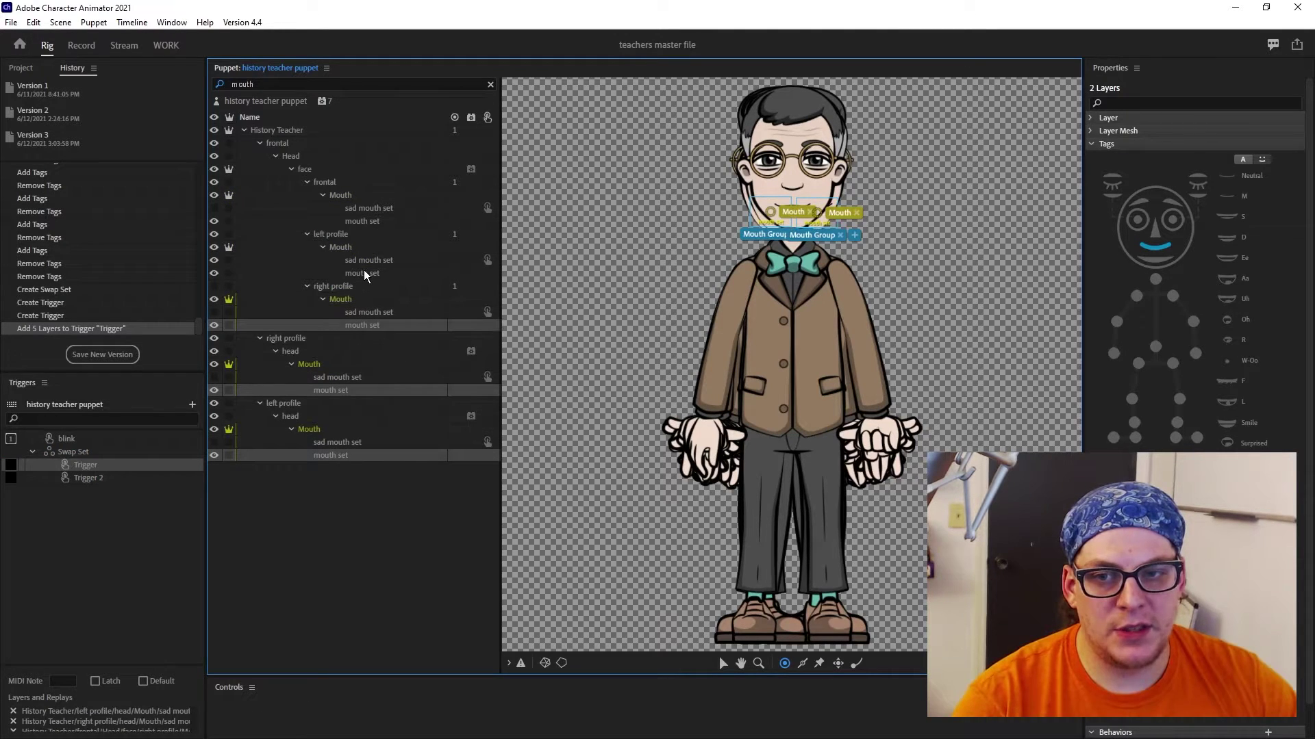
{"action": "left_click", "coordinate": [365, 273], "text": "ctrl"}
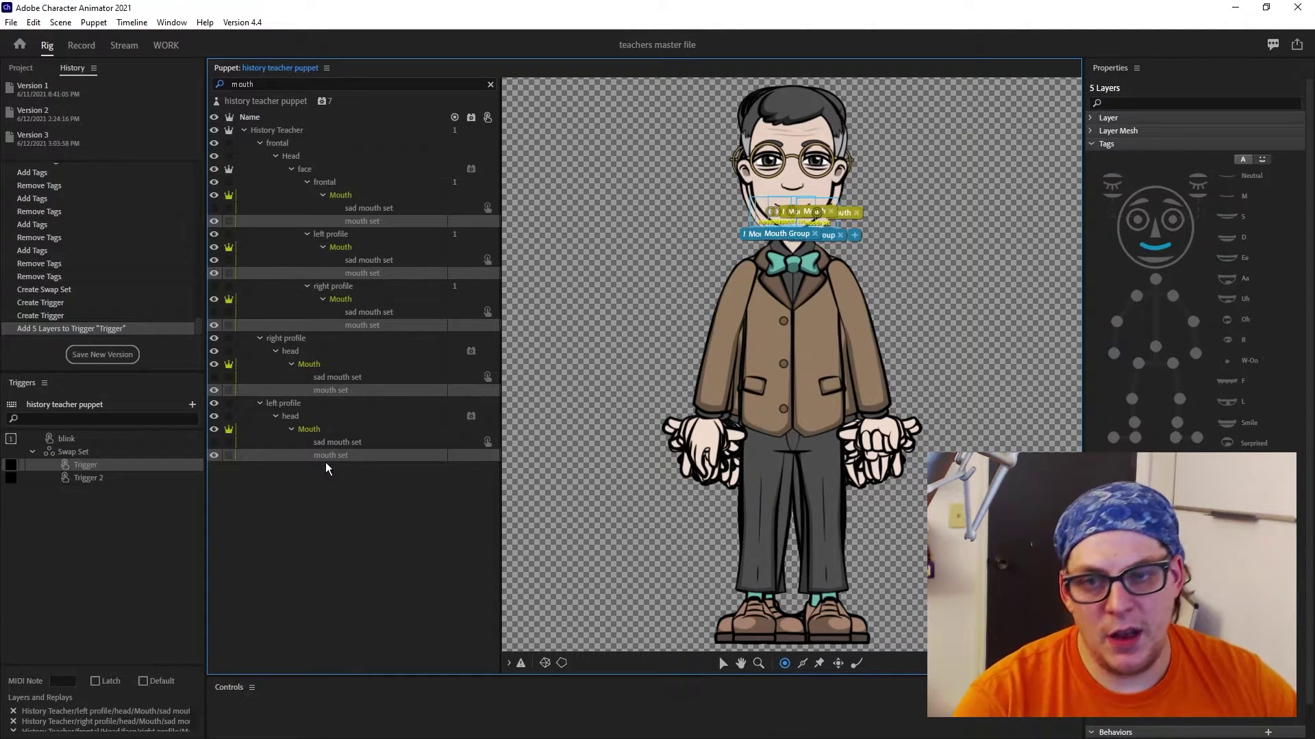
{"action": "left_click_drag", "start_coordinate": [331, 458], "coordinate": [96, 484]}
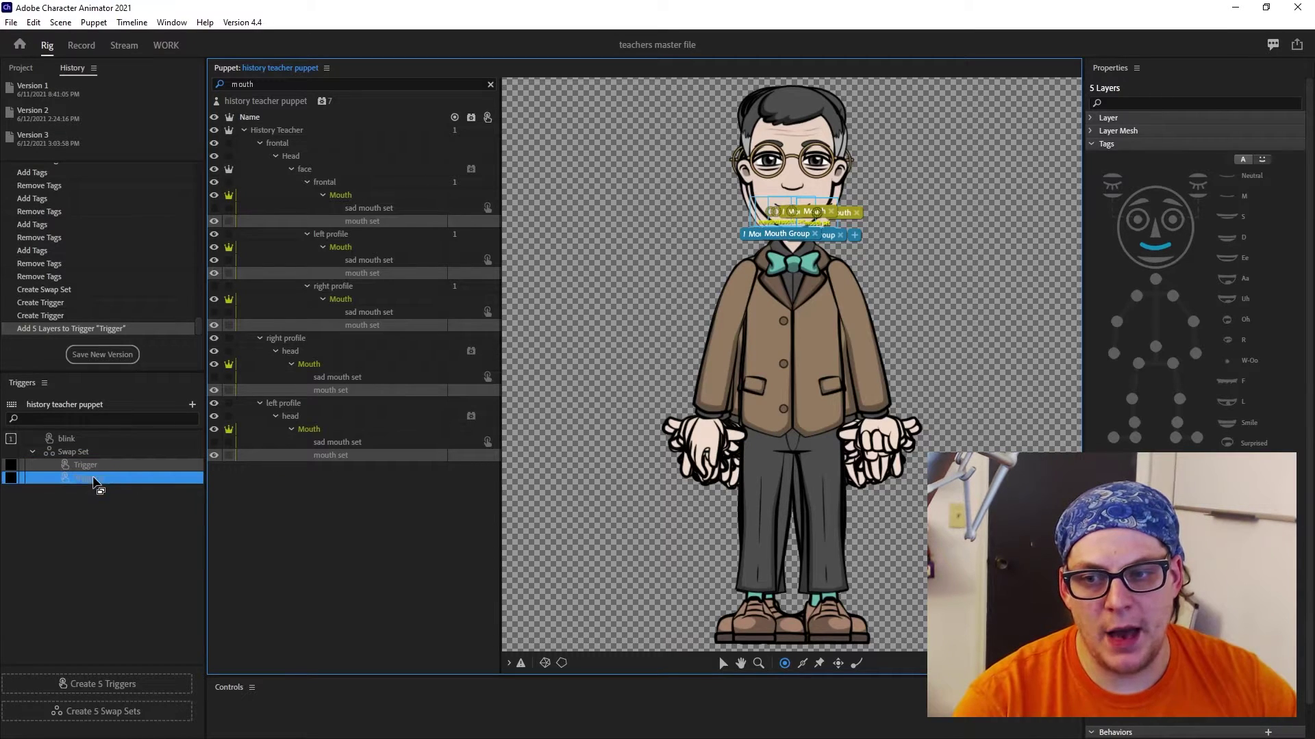
Name the swap set mouthsets and its two triggers sad and happy, matching their assigned mouth layers
{"action": "right_click", "coordinate": [99, 465]}
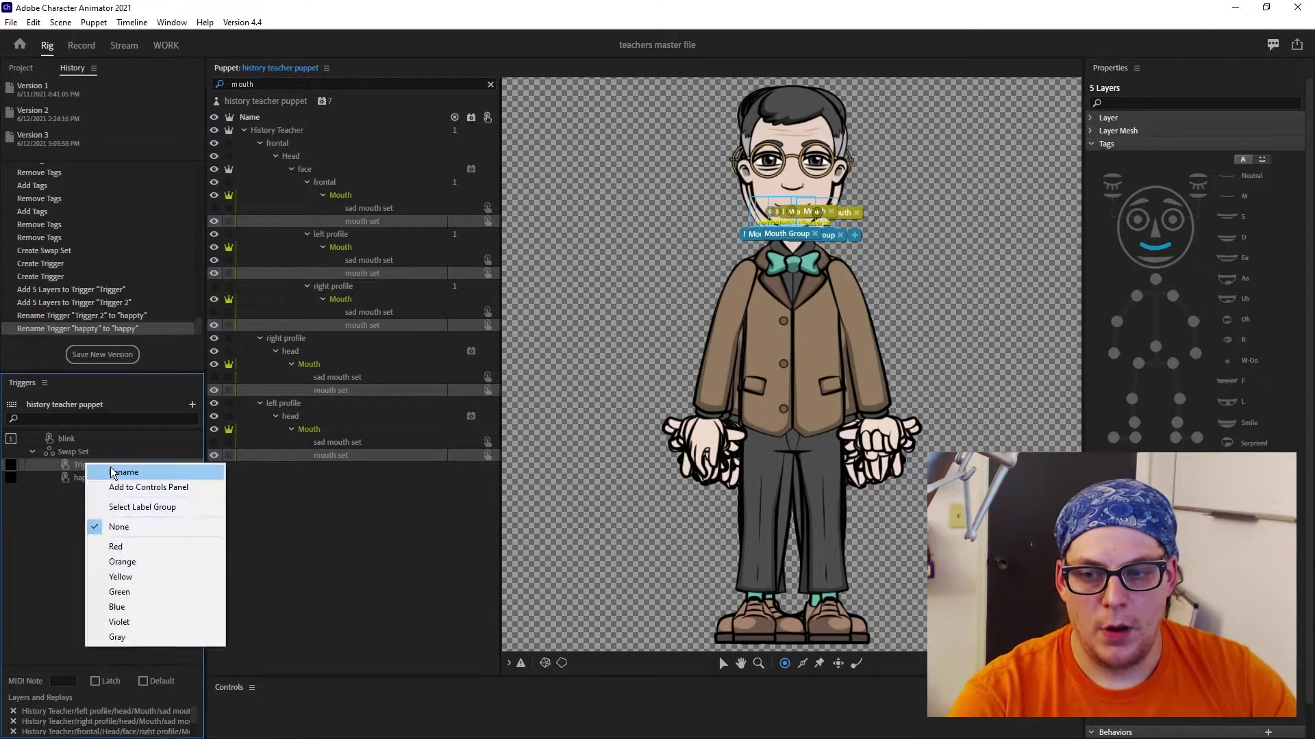
{"action": "left_click", "coordinate": [113, 470]}
{"action": "type", "text": "sad"}
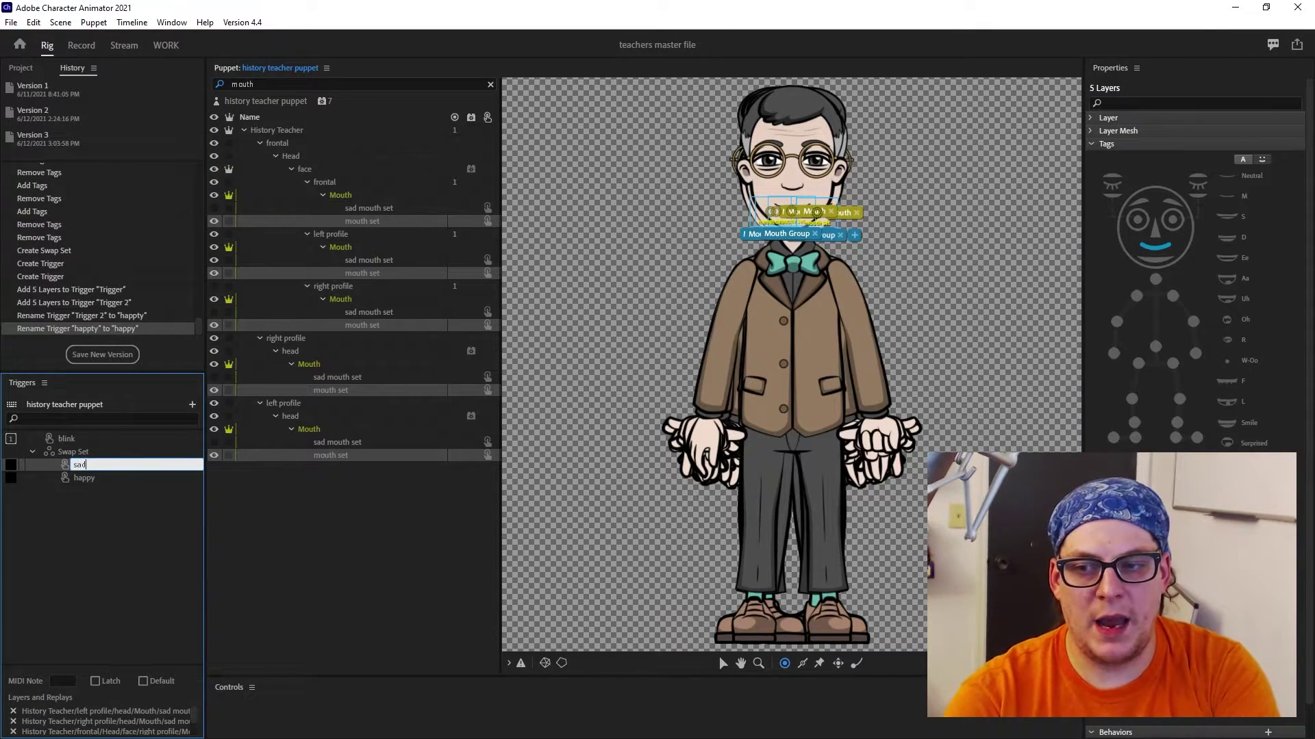
{"action": "key", "text": "Return"}
{"action": "right_click", "coordinate": [81, 455]}
{"action": "left_click", "coordinate": [112, 463]}
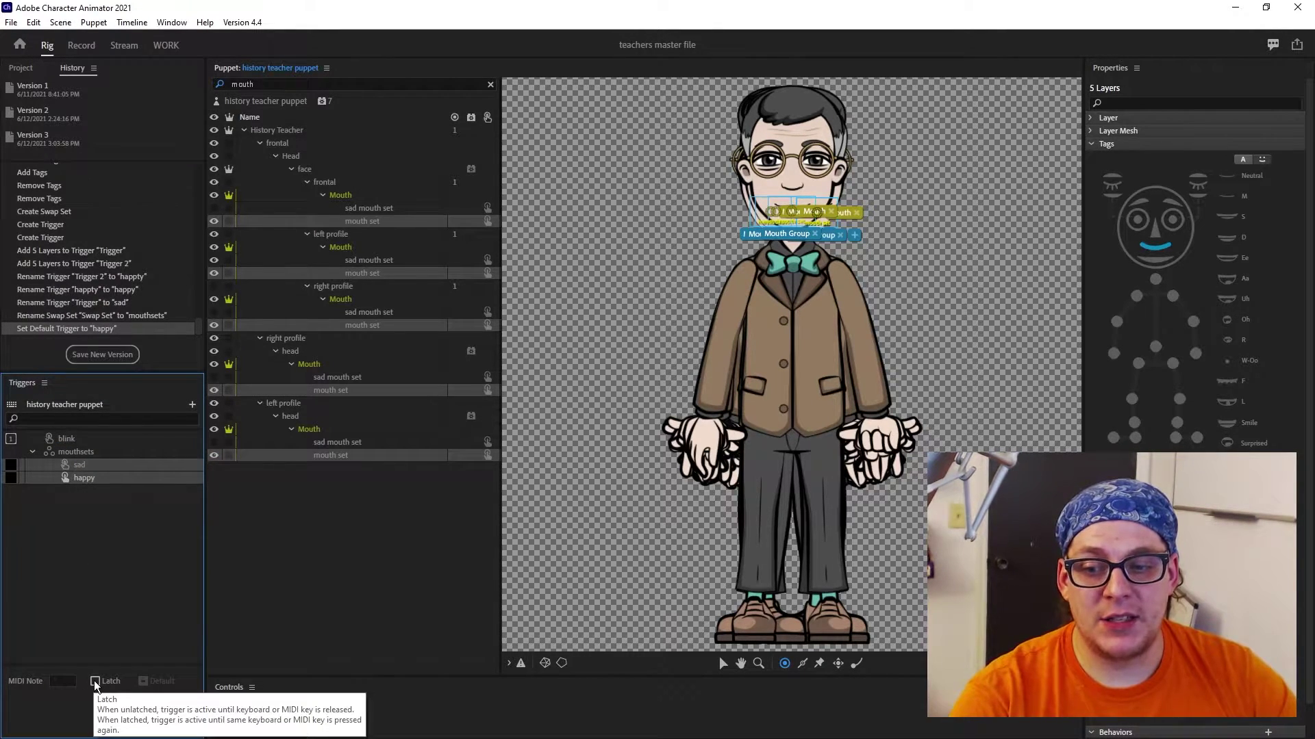
Turn on Latch for the two mouthsets triggers and move the happy trigger above sad
{"action": "left_click", "coordinate": [96, 682]}
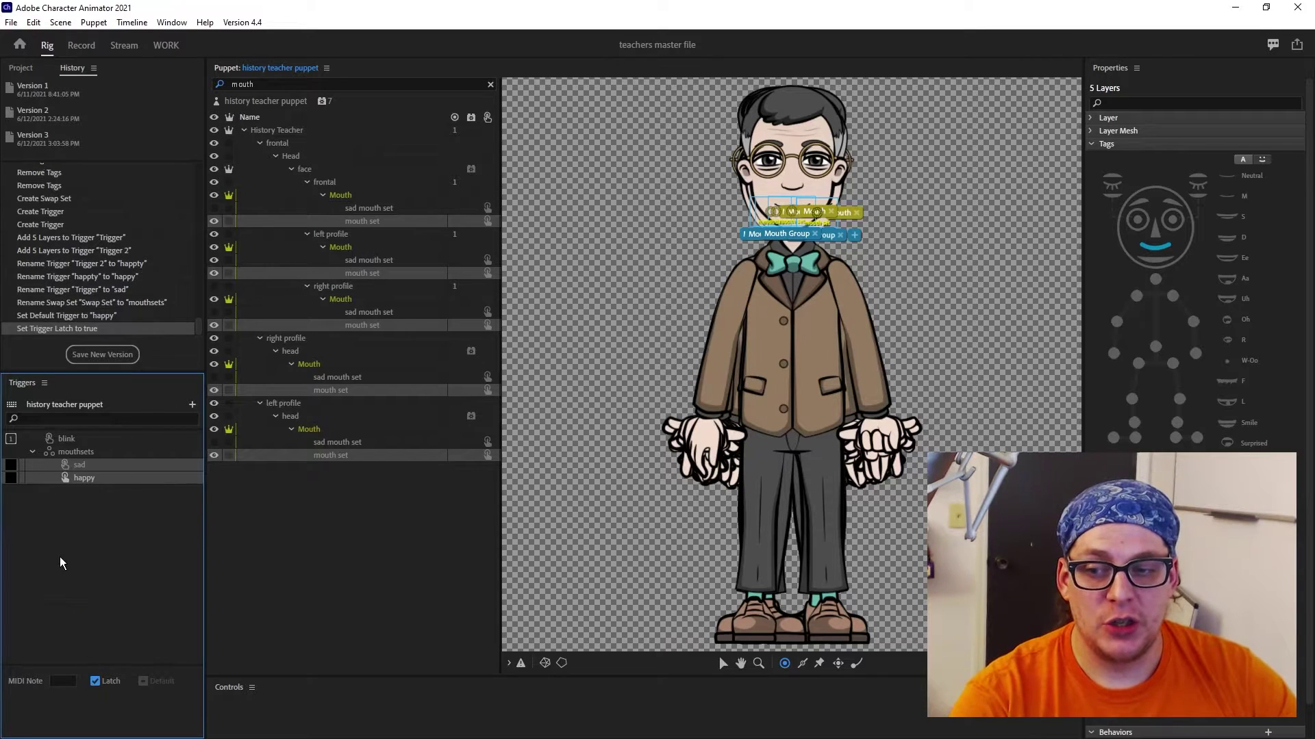
{"action": "left_click", "coordinate": [84, 547]}
{"action": "left_click_drag", "start_coordinate": [94, 485], "coordinate": [85, 465]}
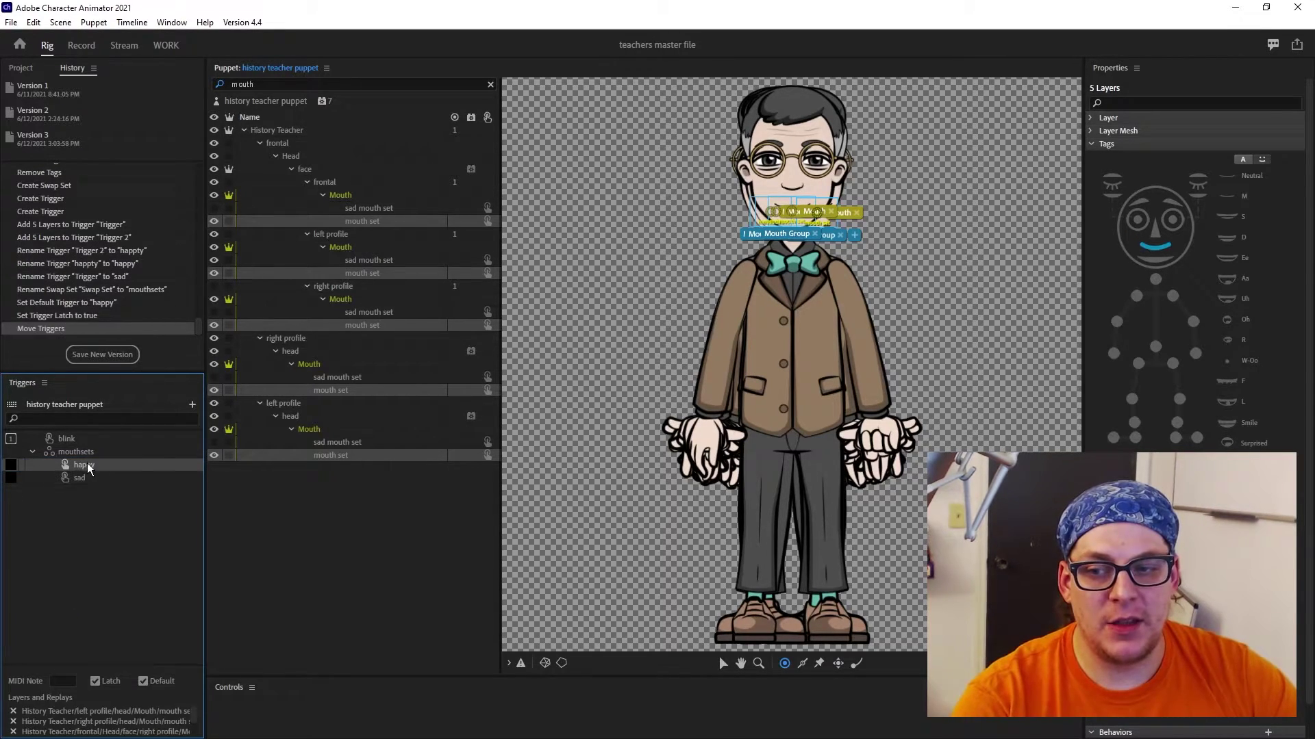
Assign key 2 to the sad trigger in the mouthsets swap set
{"action": "left_click", "coordinate": [12, 478]}
{"action": "type", "text": "2"}
{"action": "key", "text": "Return"}
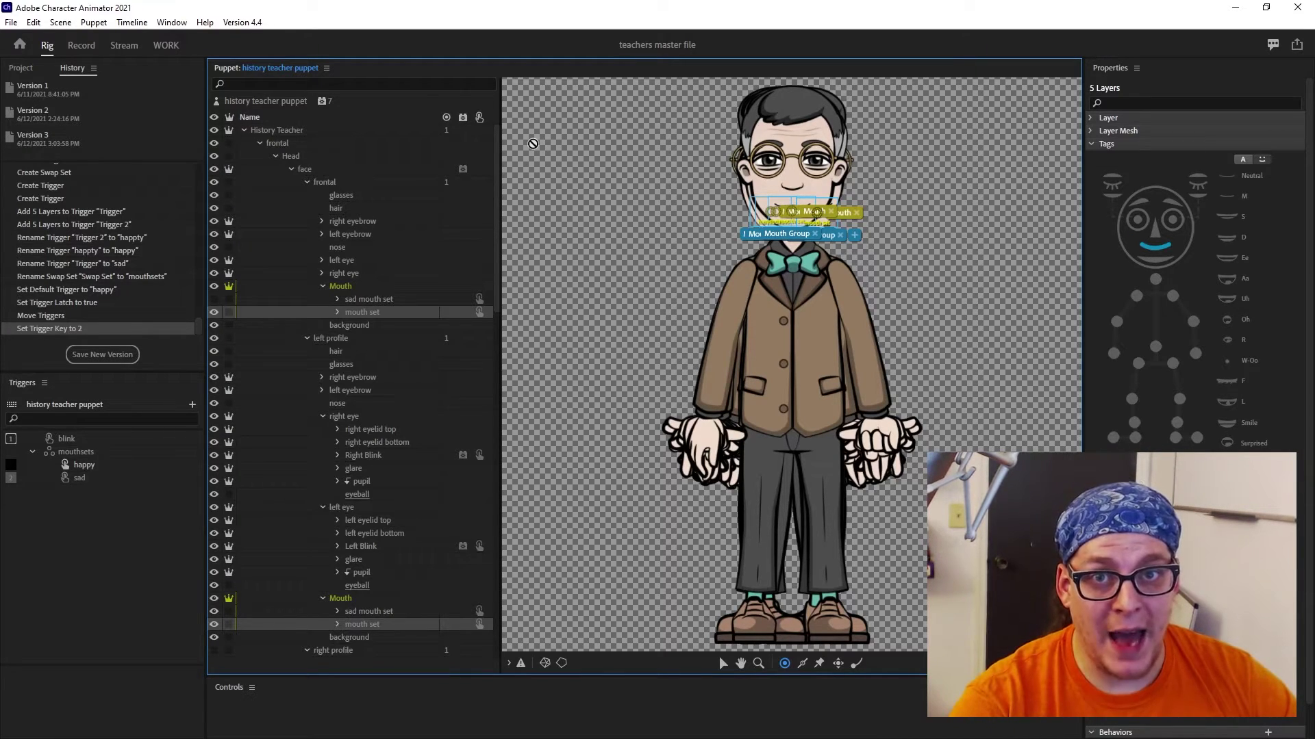
Create a second swap set with latched triggers made from the frontal body's front, rightprof and leftprof layers
{"action": "left_click", "coordinate": [192, 404]}
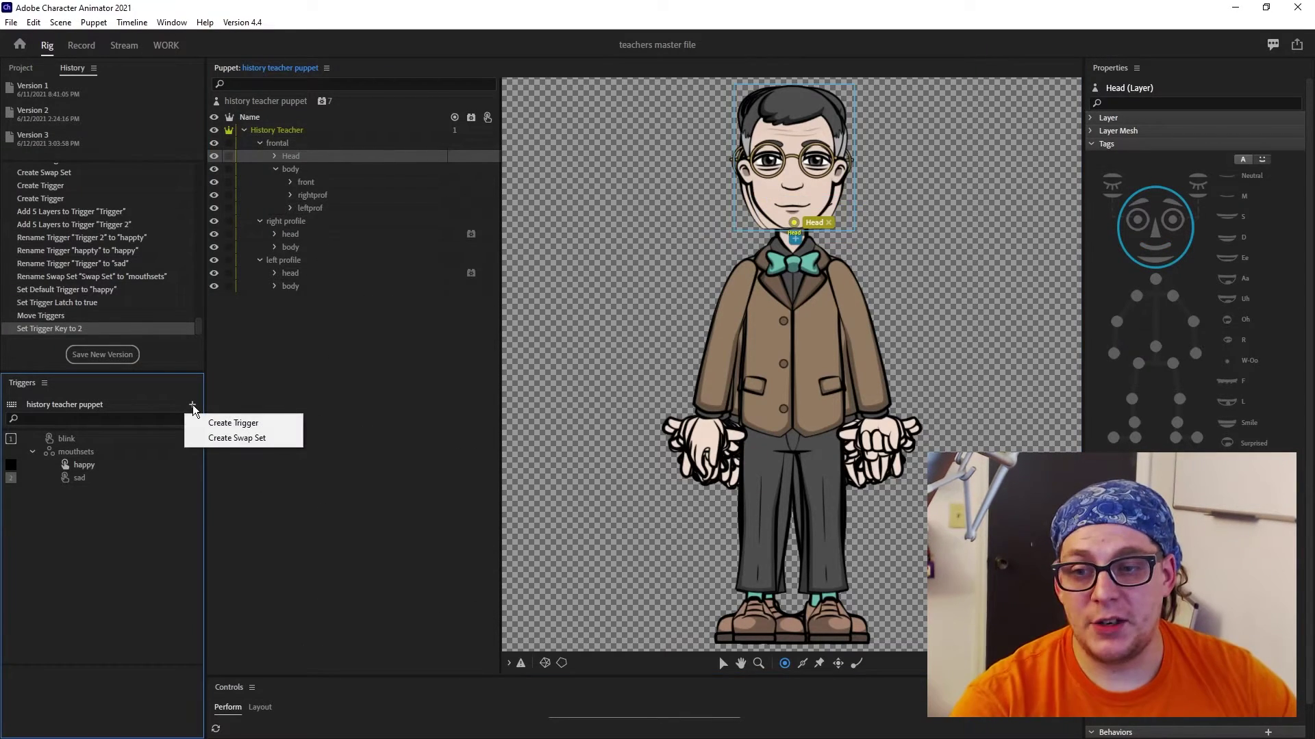
{"action": "left_click", "coordinate": [235, 437]}
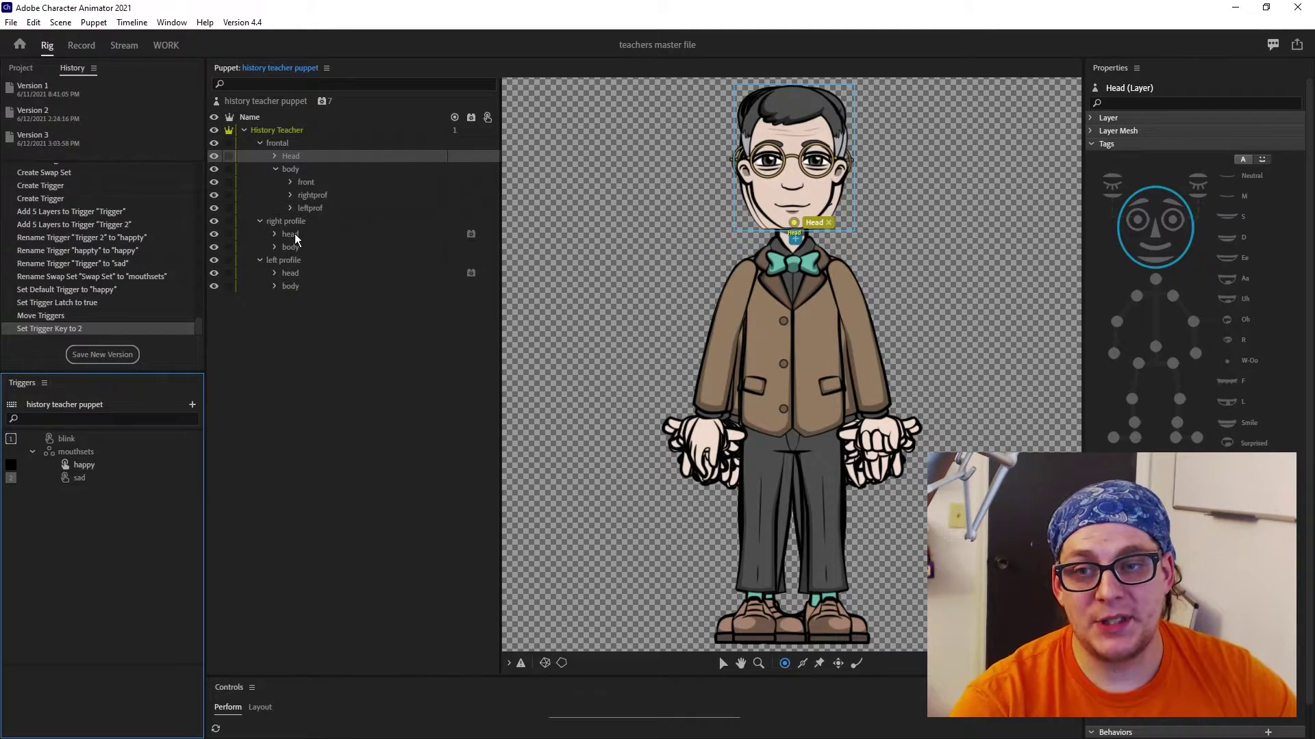
{"action": "left_click", "coordinate": [319, 182]}
{"action": "left_click", "coordinate": [319, 207], "text": "shift"}
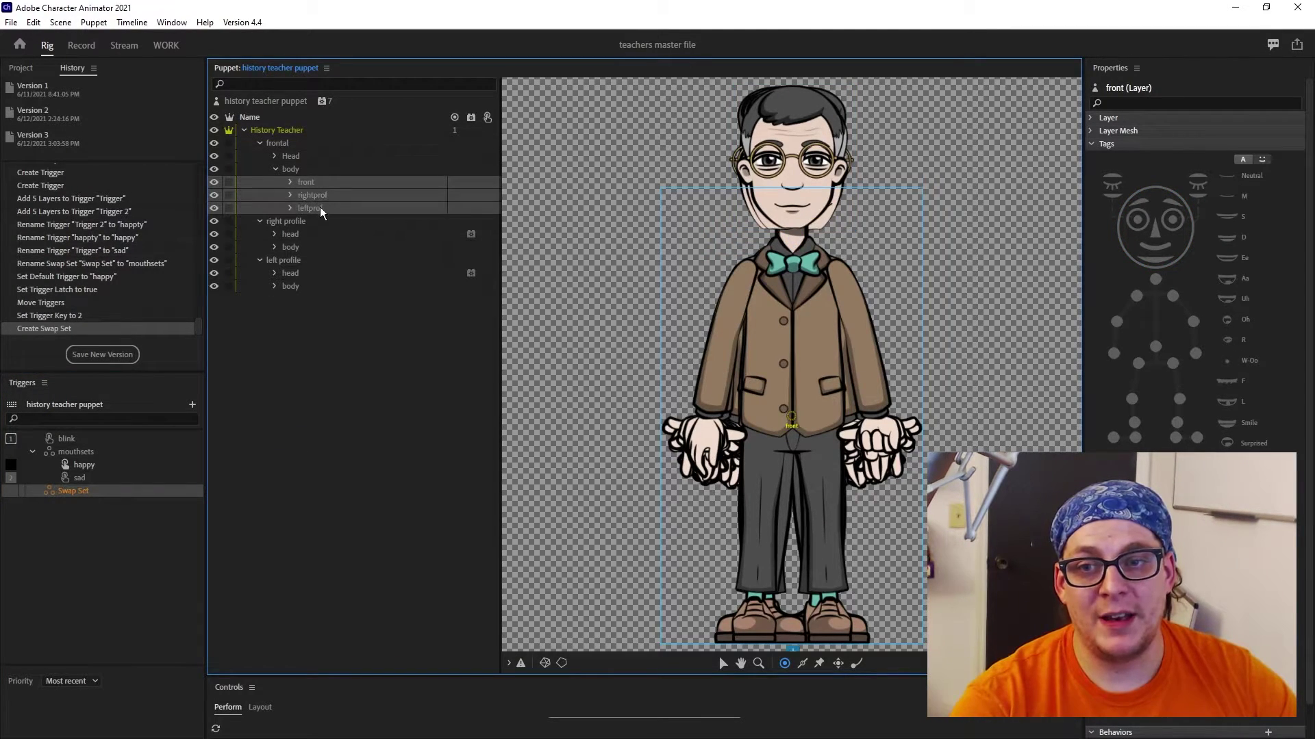
{"action": "left_click_drag", "start_coordinate": [319, 207], "coordinate": [75, 491]}
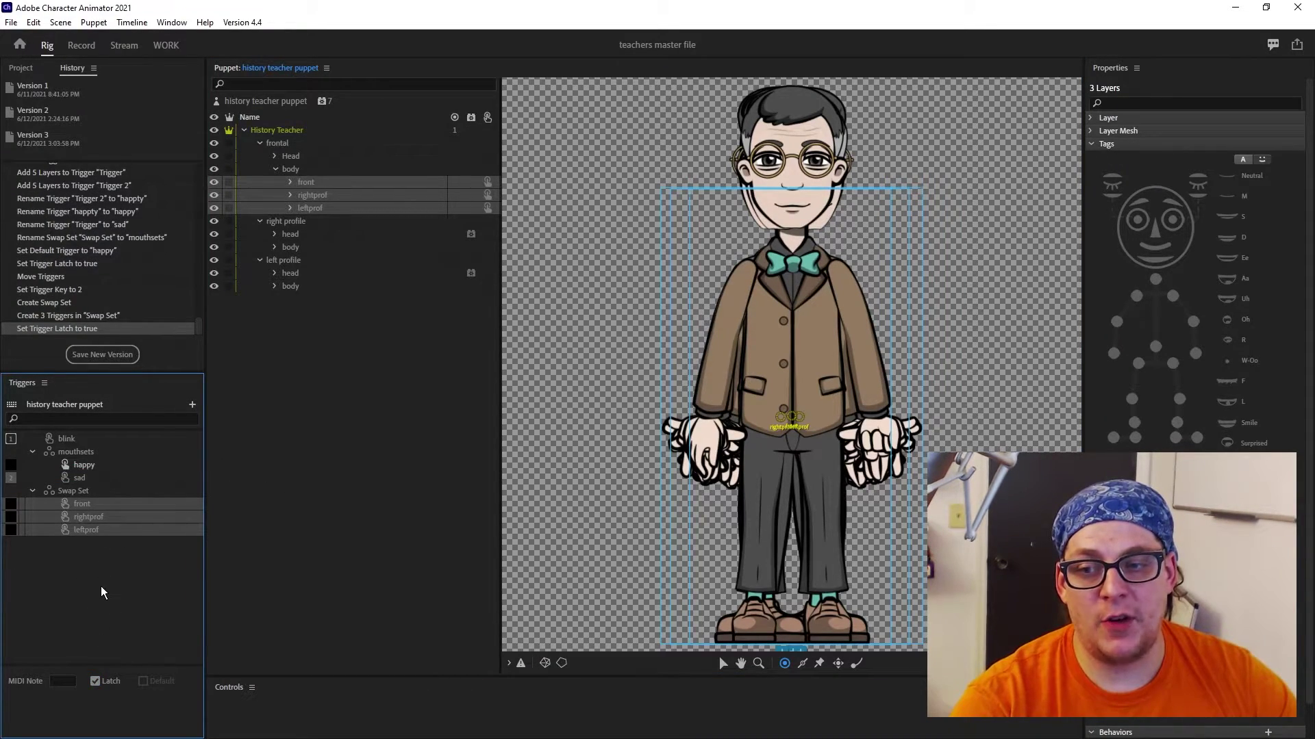
Make front the new swap set's default trigger and assign key 3 to rightprof and key 4 to leftprof
{"action": "left_click", "coordinate": [101, 586]}
{"action": "left_click", "coordinate": [11, 517]}
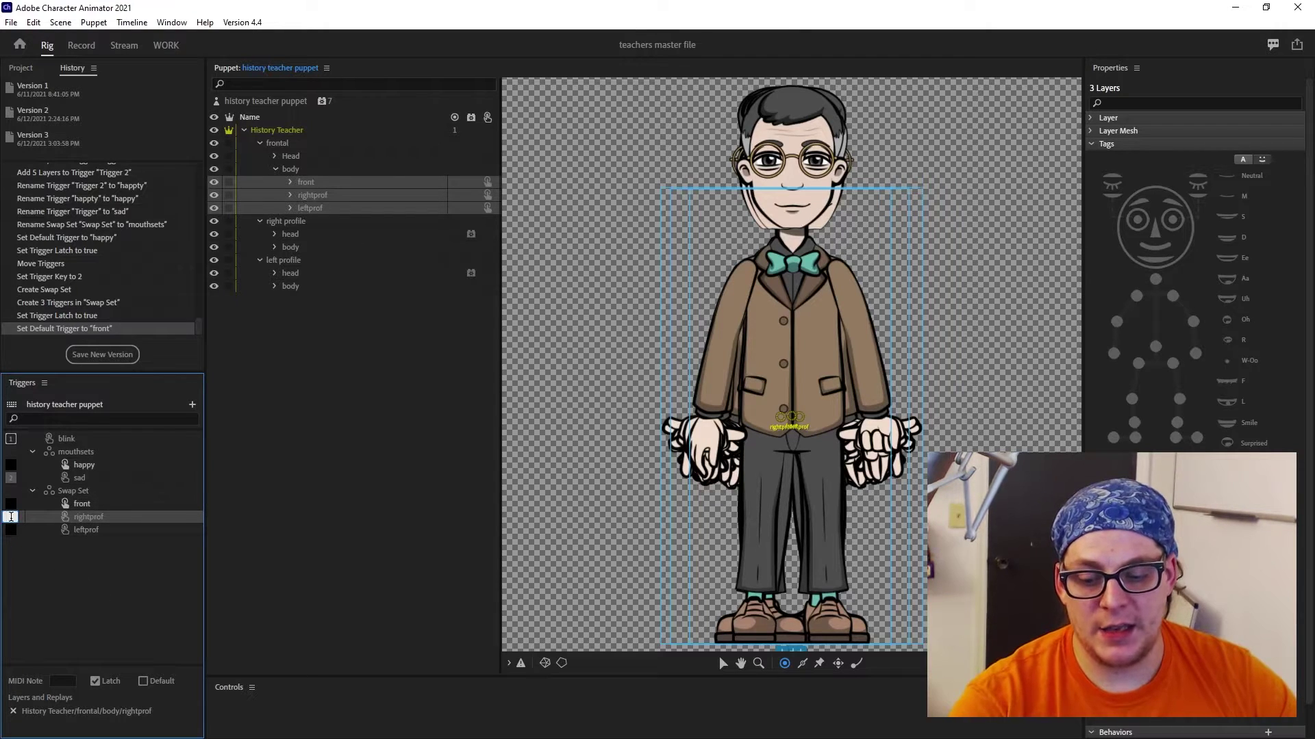
{"action": "left_click", "coordinate": [13, 532]}
{"action": "key", "text": "4"}
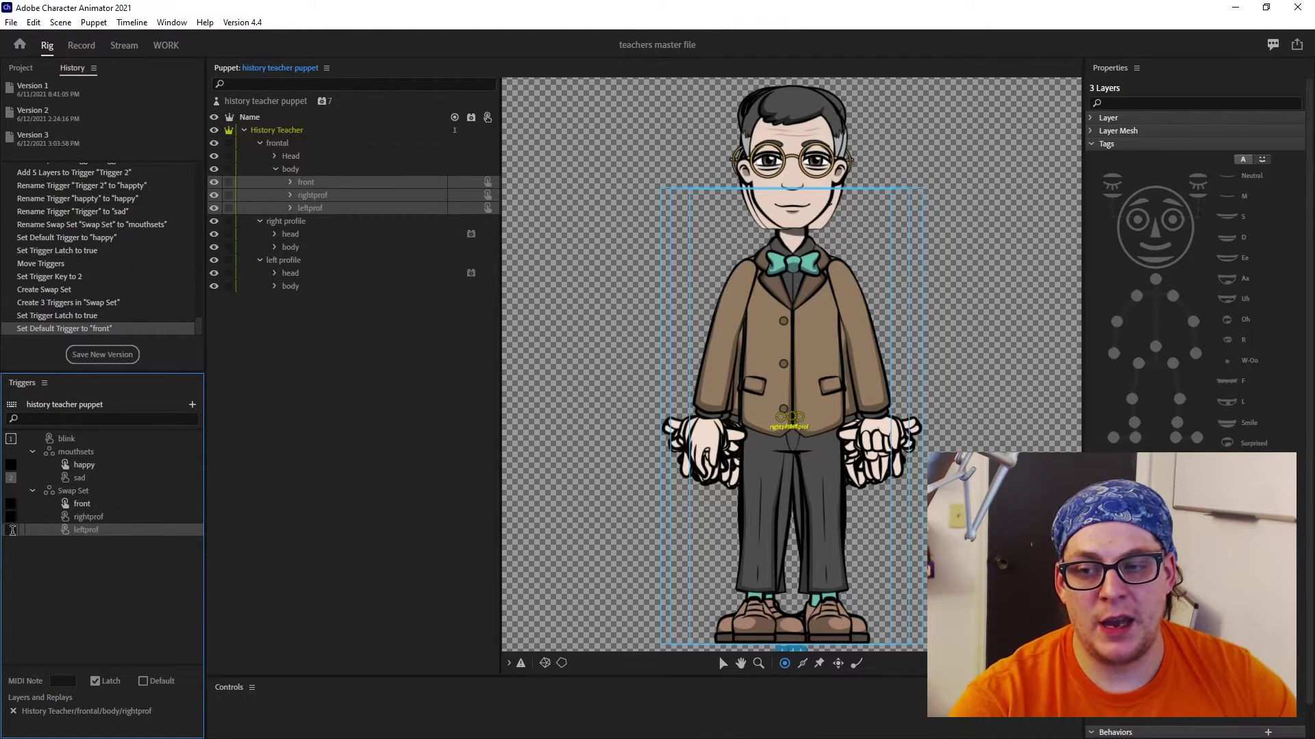
{"action": "left_click", "coordinate": [55, 564]}
Move the front body's right arm origin to the shoulder and add a draggable Right Elbow handle
{"action": "left_click", "coordinate": [292, 182]}
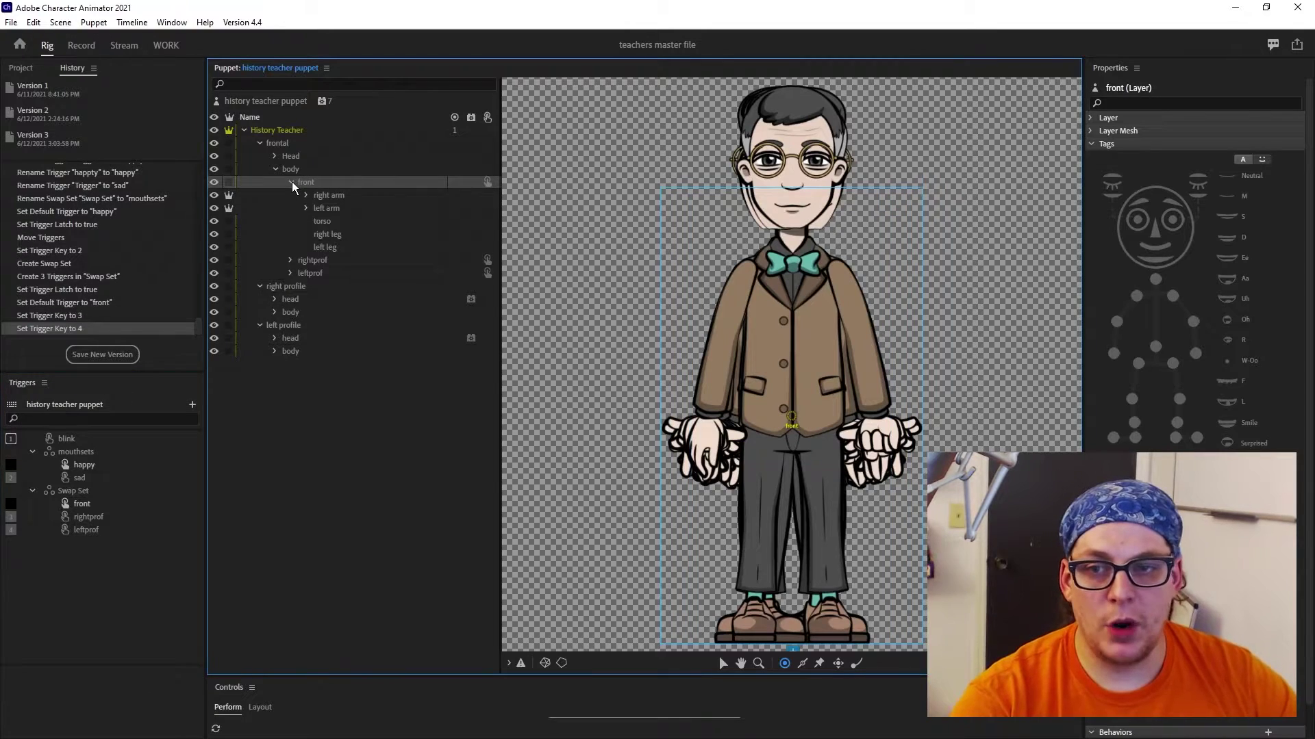
{"action": "left_click", "coordinate": [330, 196]}
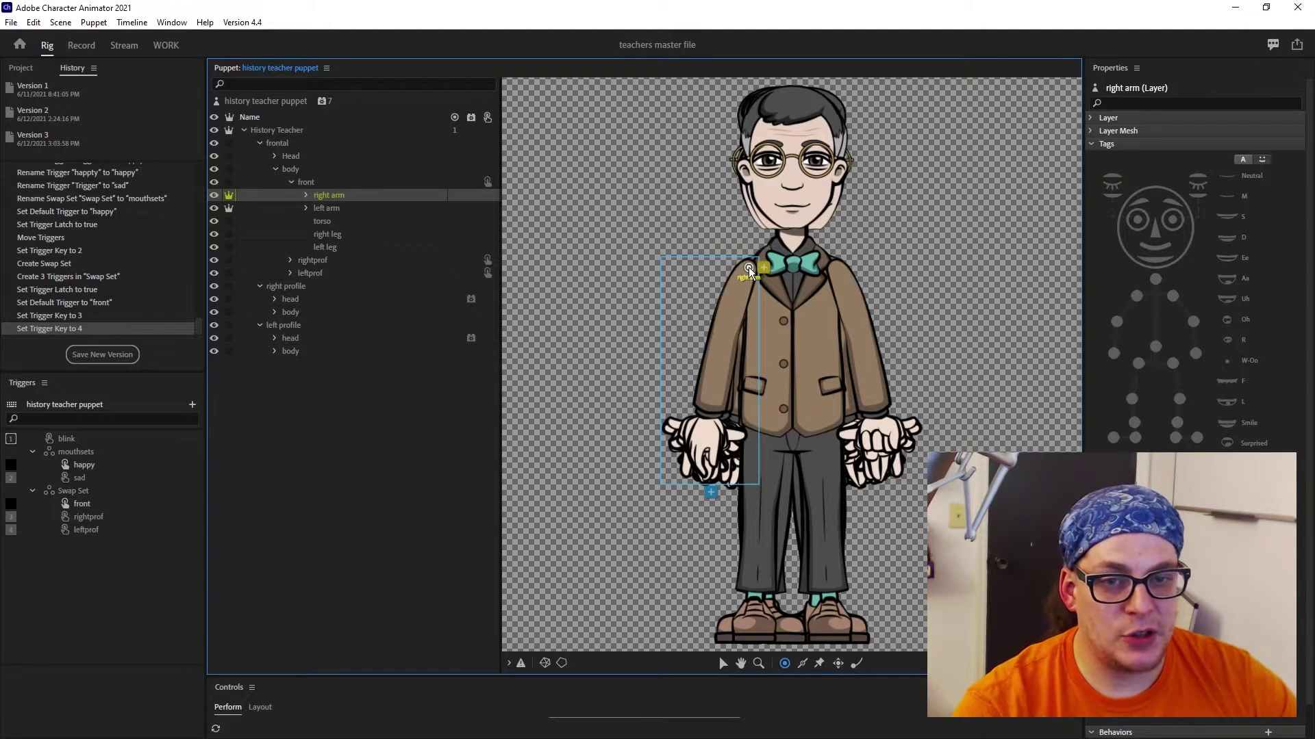
{"action": "left_click", "coordinate": [749, 268]}
{"action": "left_click", "coordinate": [714, 330]}
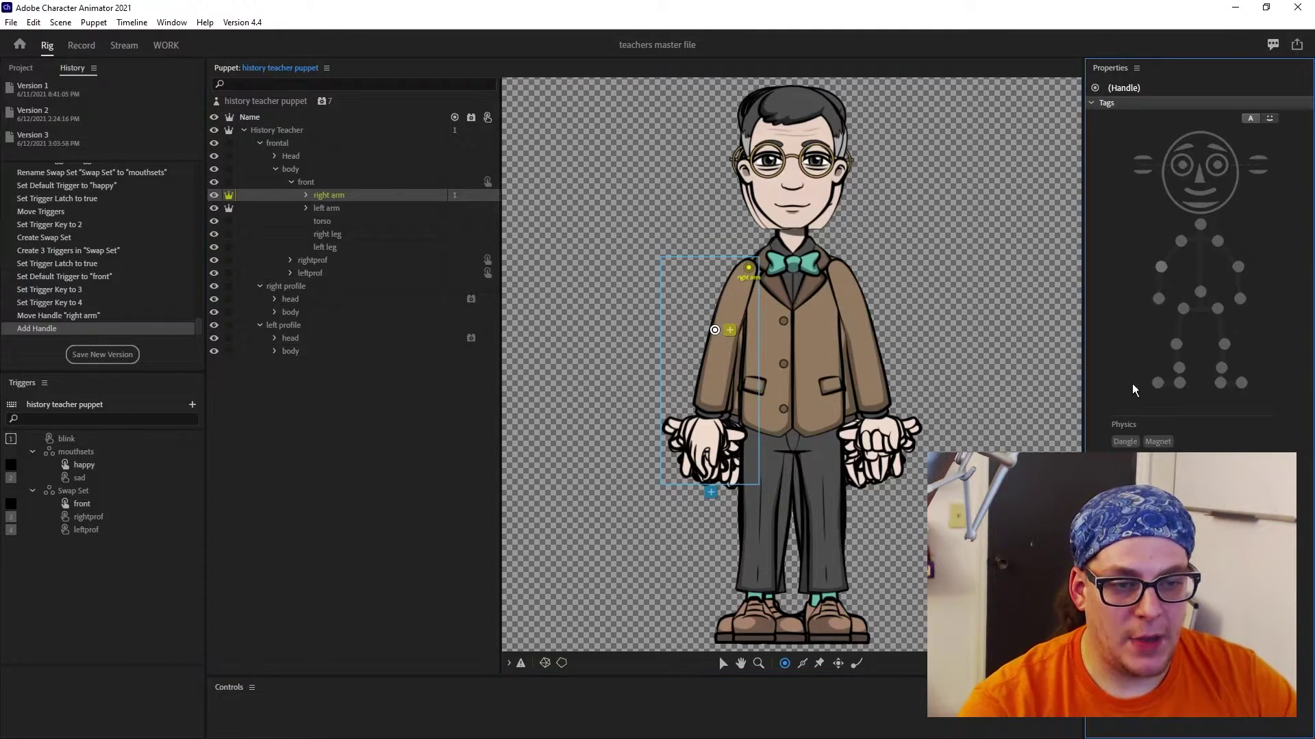
{"action": "left_click", "coordinate": [1160, 267]}
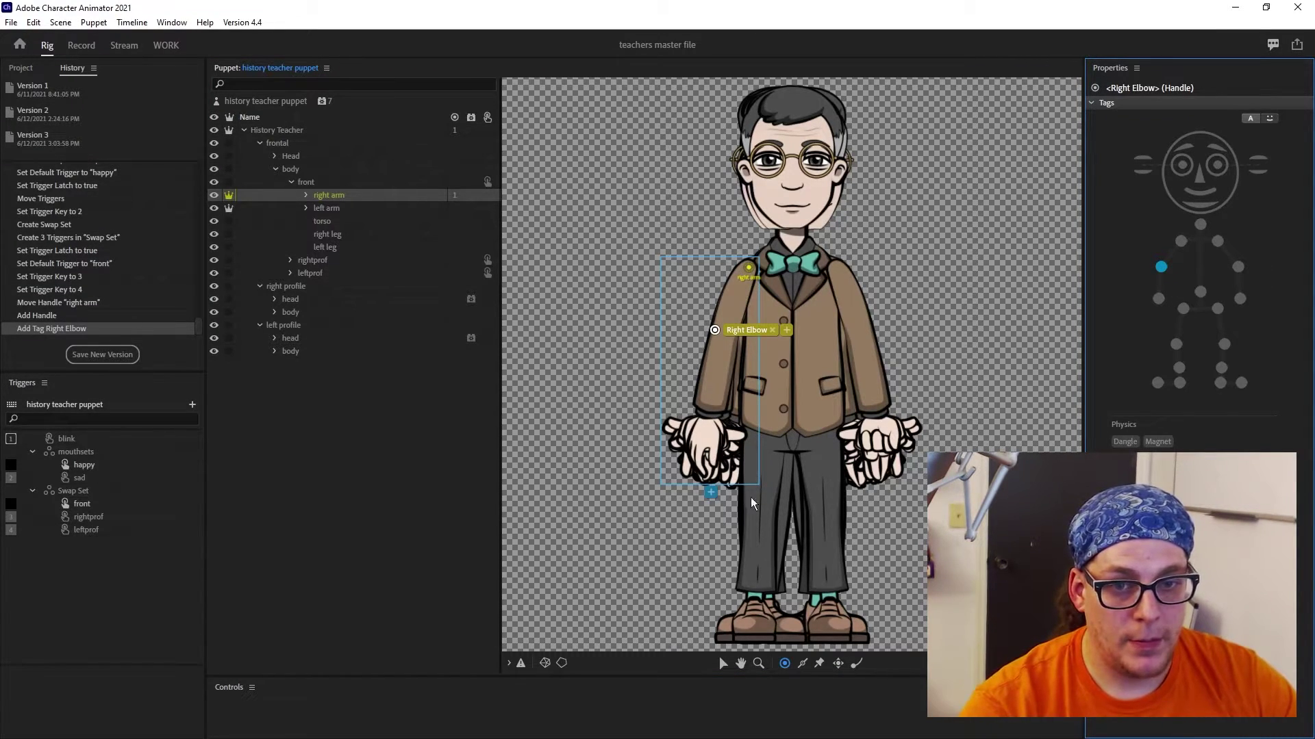
Add a draggable Right Wrist handle and place sticks along the right arm from shoulder to elbow and elbow to wrist
{"action": "left_click", "coordinate": [707, 439]}
{"action": "left_click", "coordinate": [704, 433]}
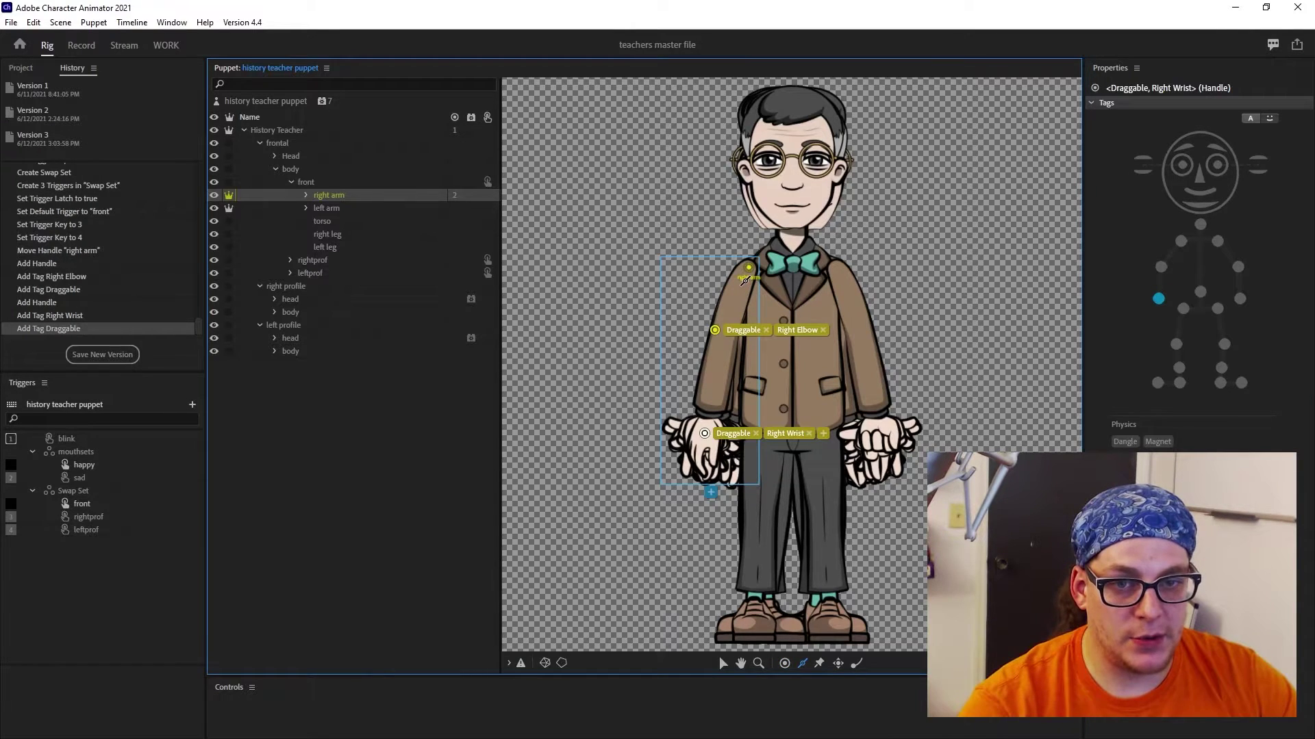
{"action": "mouse_move", "coordinate": [748, 269]}
{"action": "left_mouse_down"}
{"action": "mouse_move", "coordinate": [722, 319]}
{"action": "mouse_move", "coordinate": [705, 434]}
{"action": "left_mouse_up"}
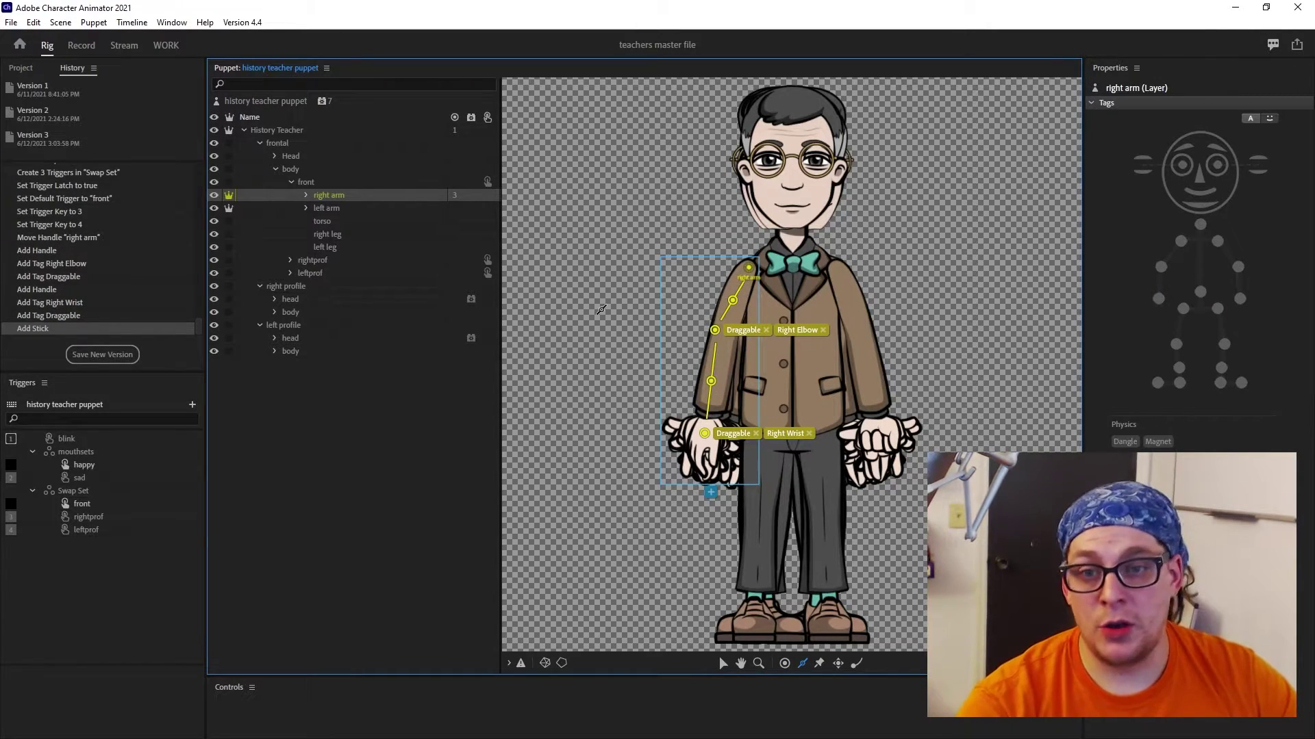
Rig the front body's left arm with a shoulder origin, draggable Left Elbow and Left Wrist handles, and sticks between them
{"action": "left_click", "coordinate": [332, 210]}
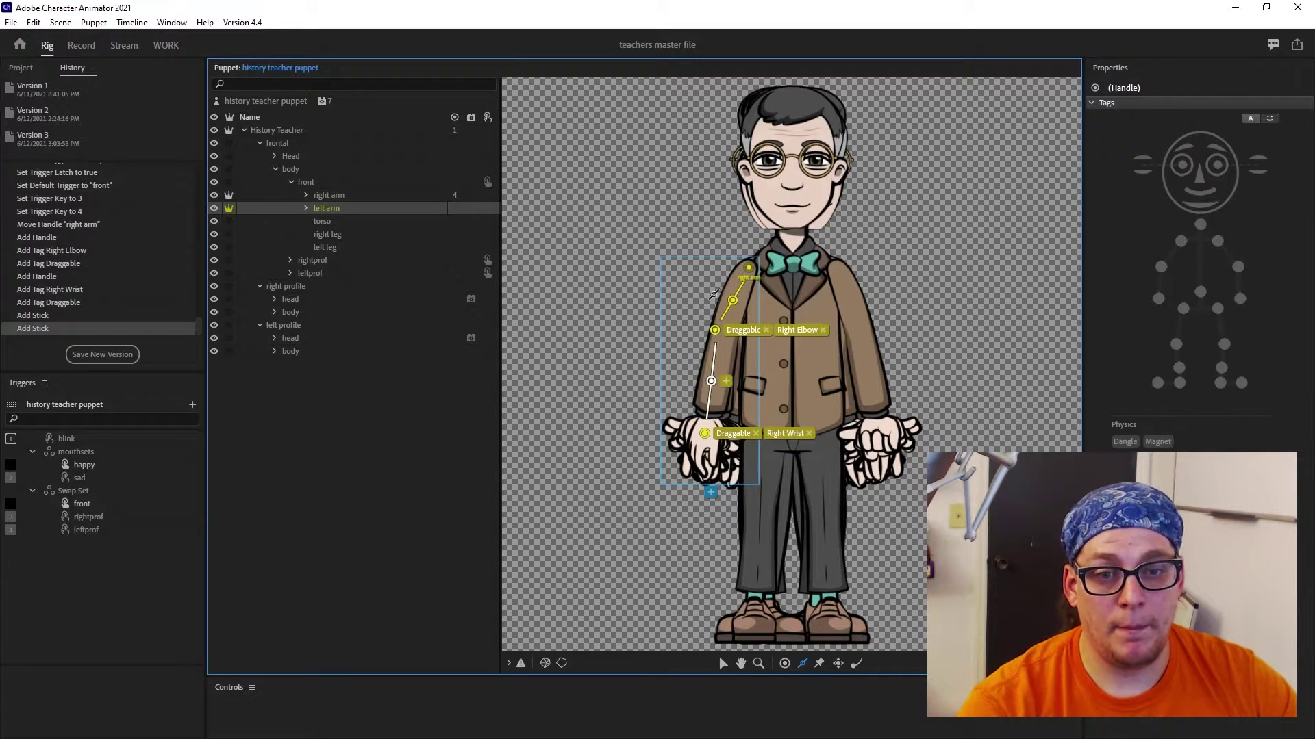
{"action": "left_click", "coordinate": [785, 663]}
{"action": "left_click_drag", "start_coordinate": [873, 371], "coordinate": [838, 268]}
{"action": "left_click", "coordinate": [867, 331]}
{"action": "left_click", "coordinate": [1238, 267]}
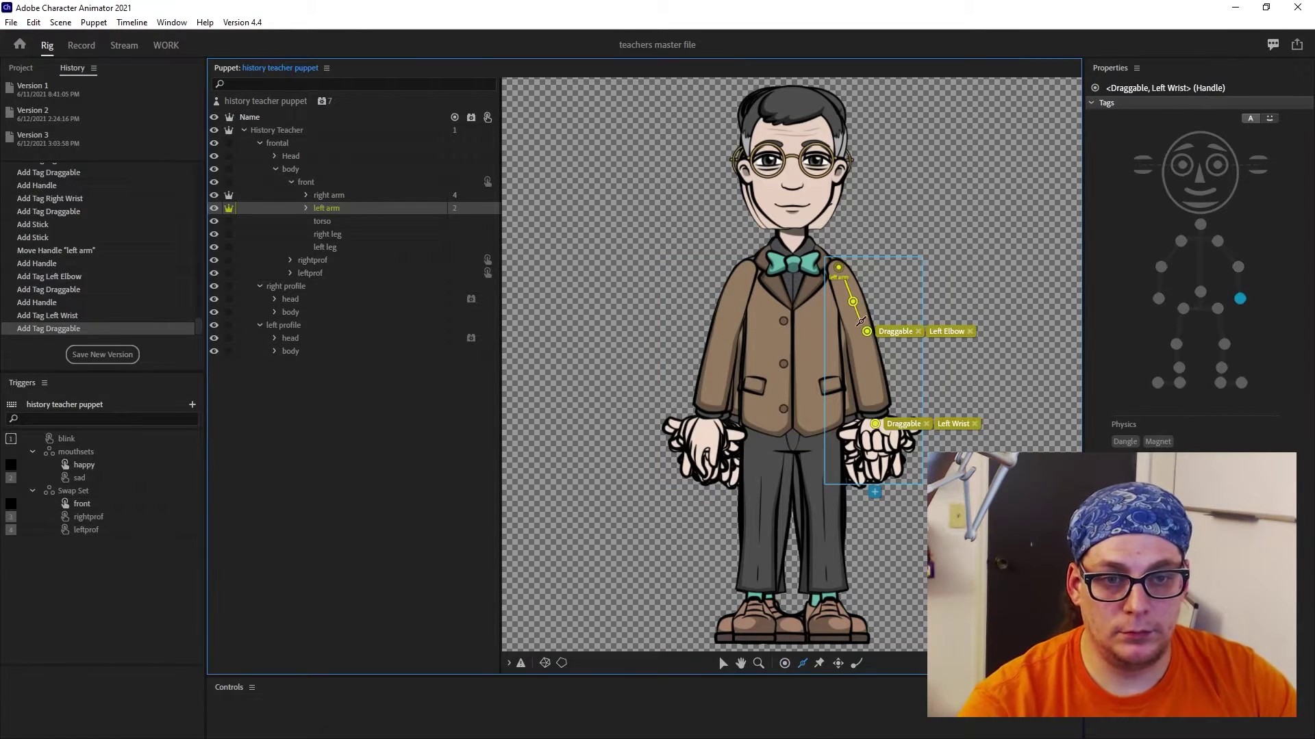
Move the front body's right leg layer origin to the hip and add Left Ankle and Left Knee handles
{"action": "left_click", "coordinate": [327, 234]}
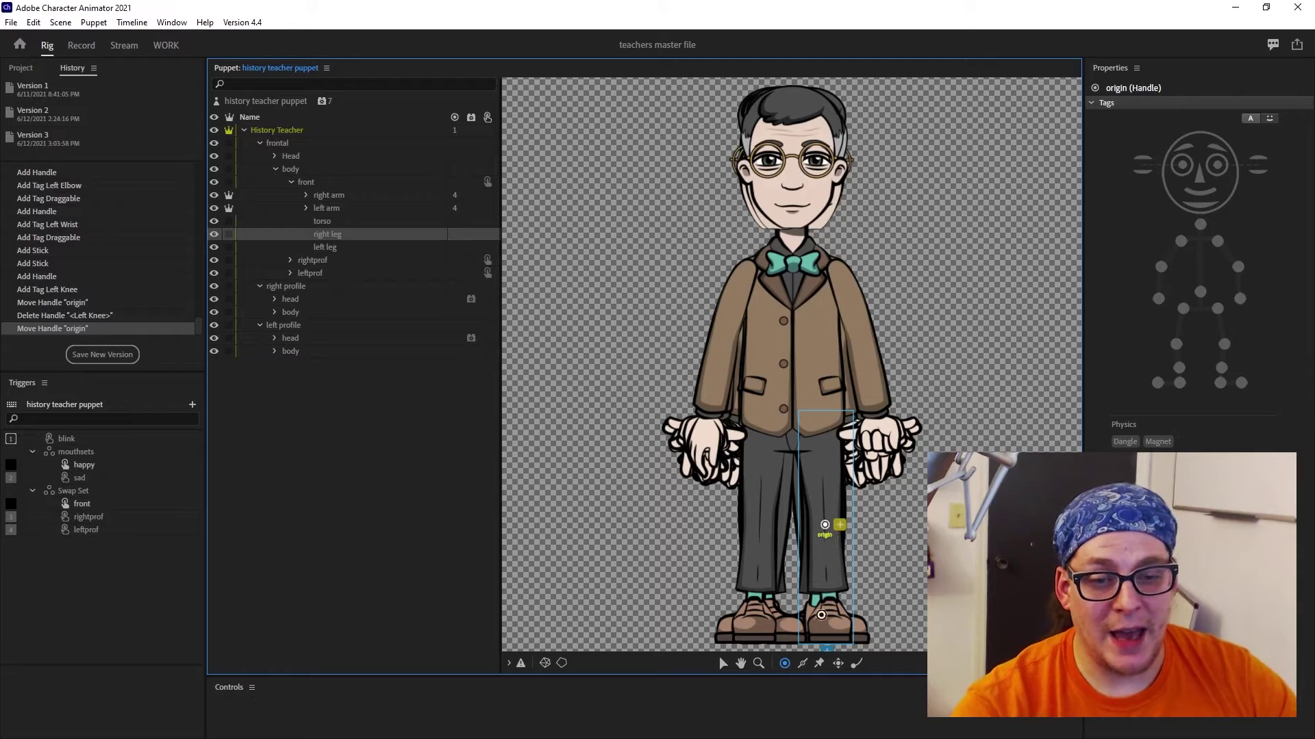
{"action": "left_click", "coordinate": [829, 595]}
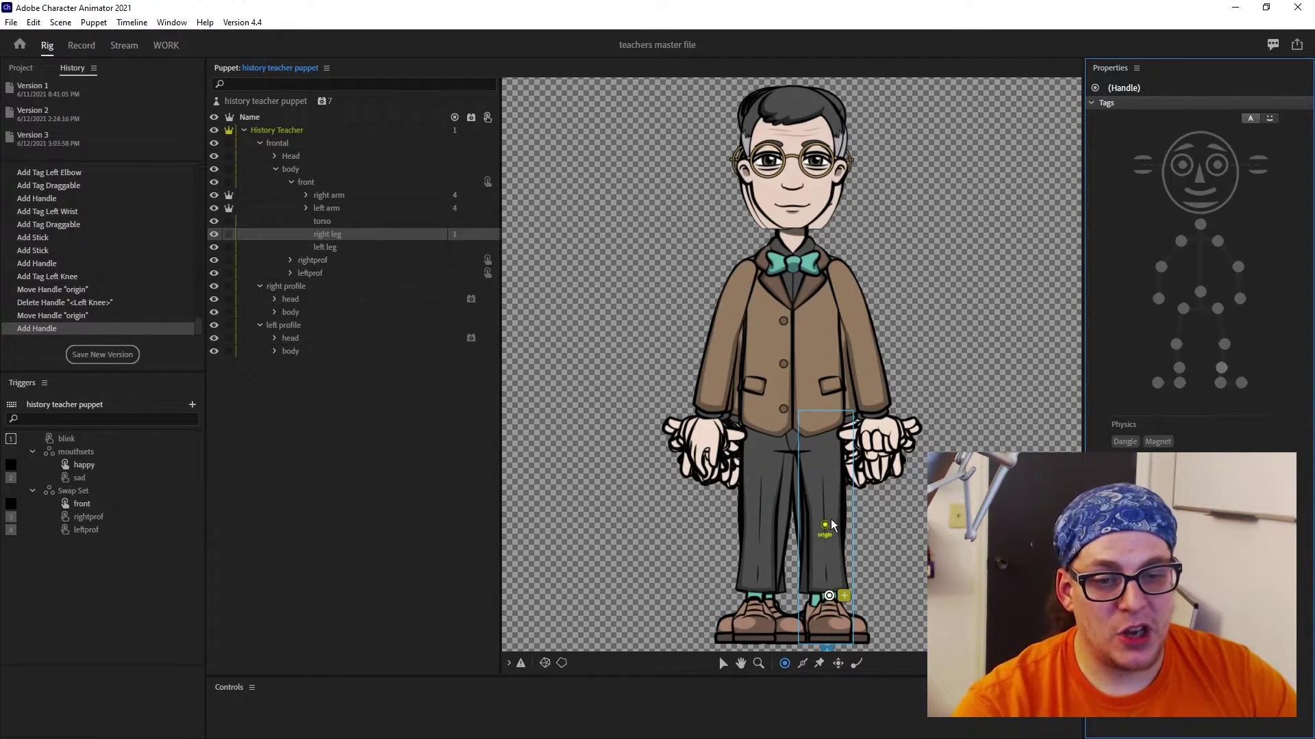
{"action": "left_click", "coordinate": [1221, 367]}
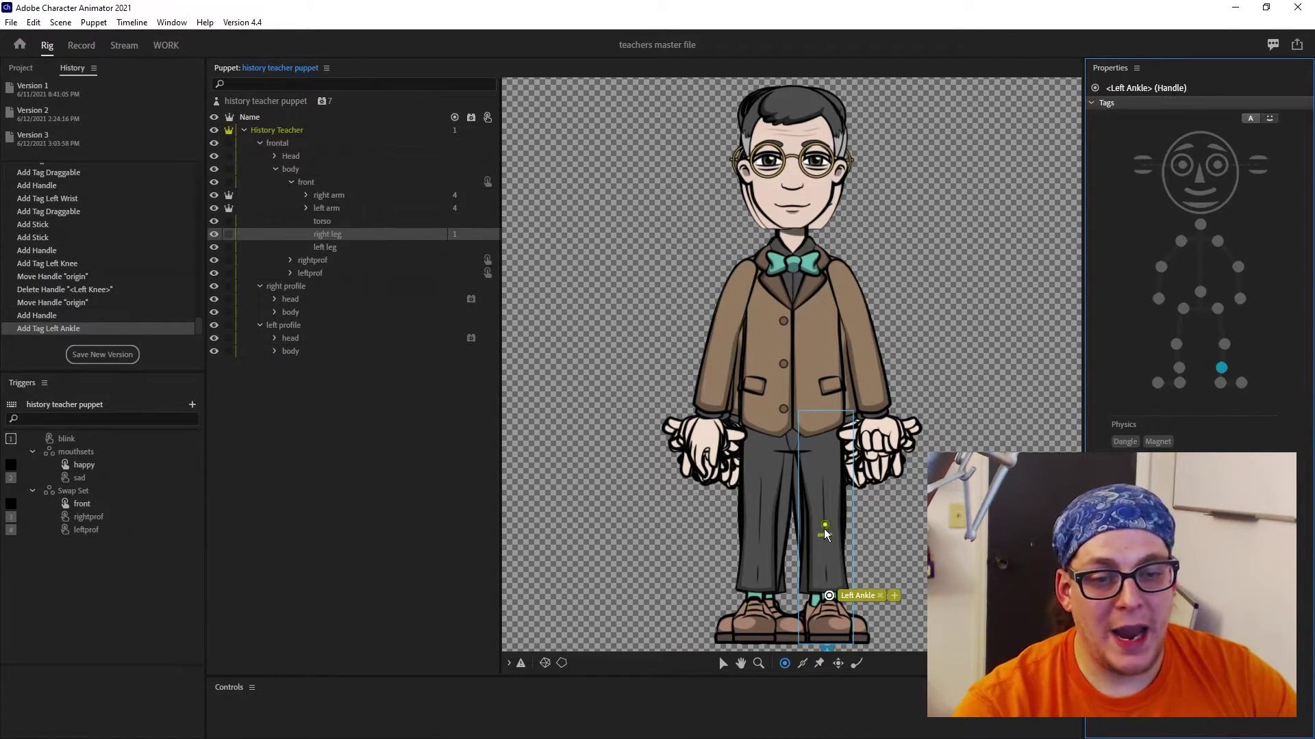
{"action": "left_click", "coordinate": [821, 424]}
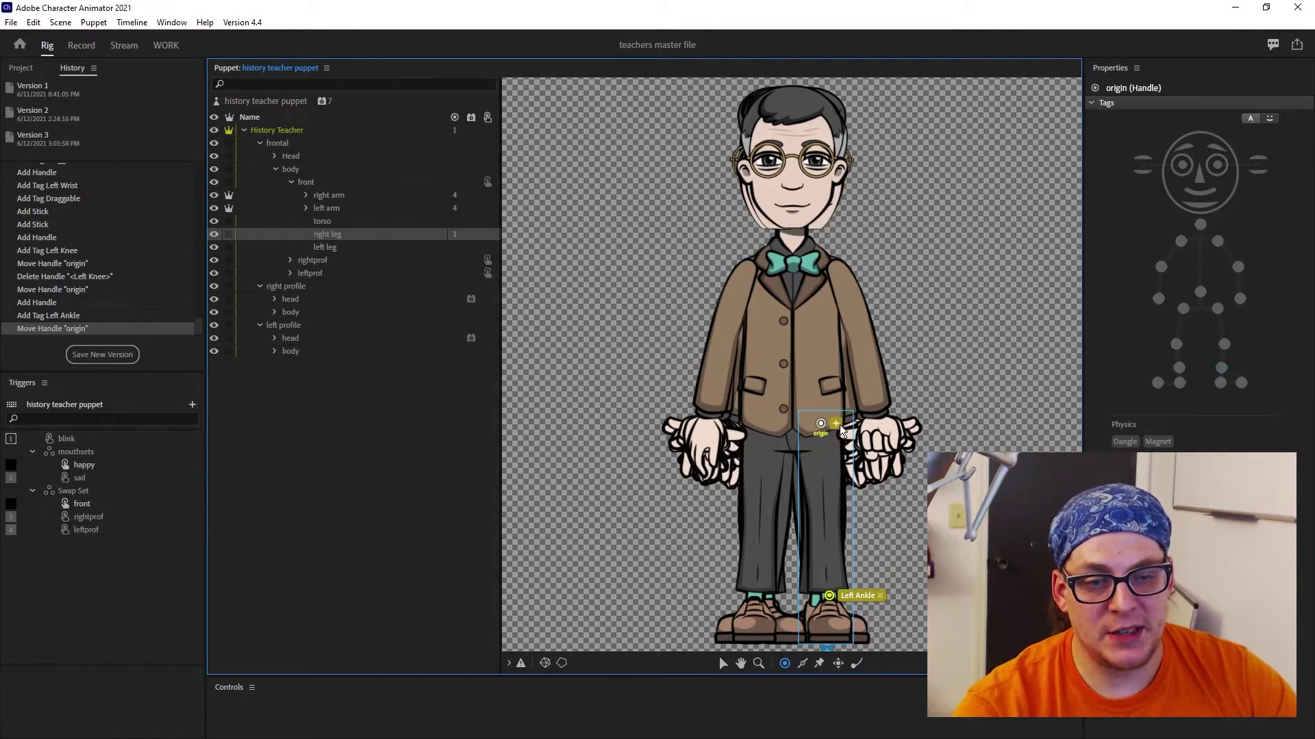
{"action": "left_click", "coordinate": [1223, 365]}
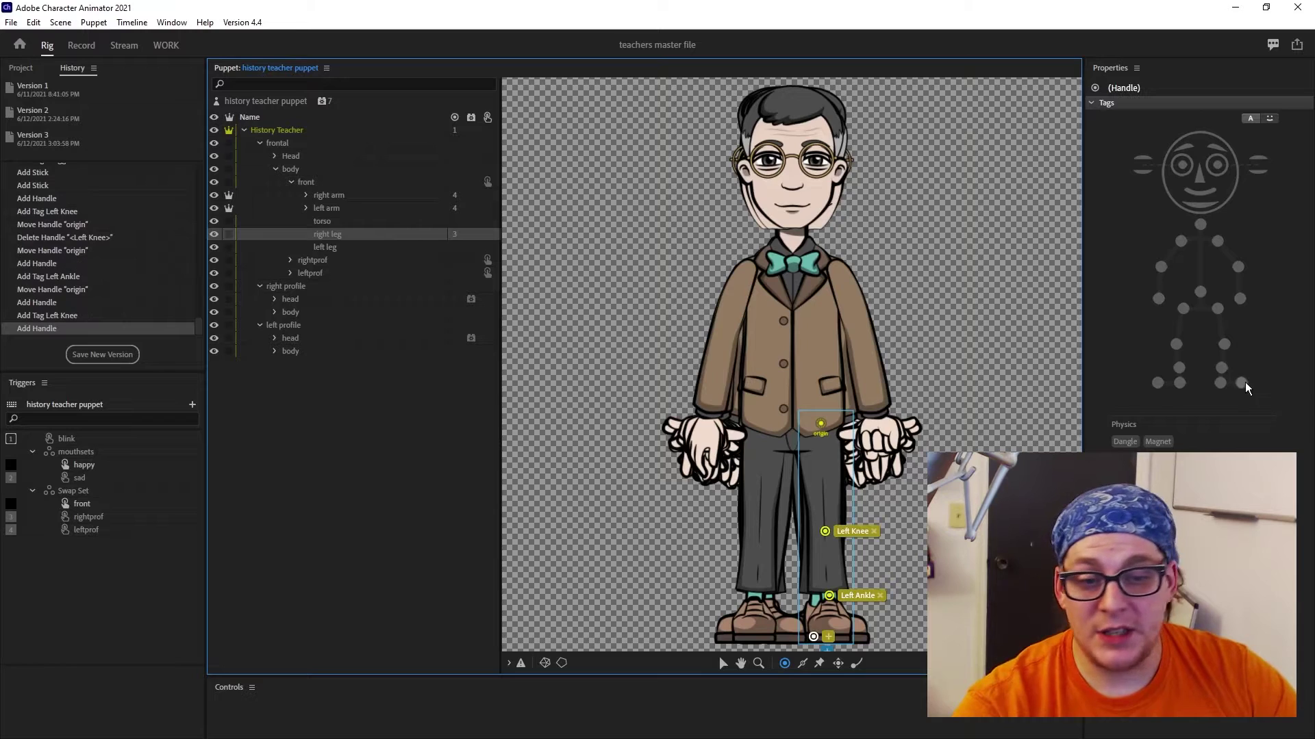
Add Left Toe and Left Heel handles at the two ends of the shoe on the right leg layer
{"action": "left_click", "coordinate": [814, 636]}
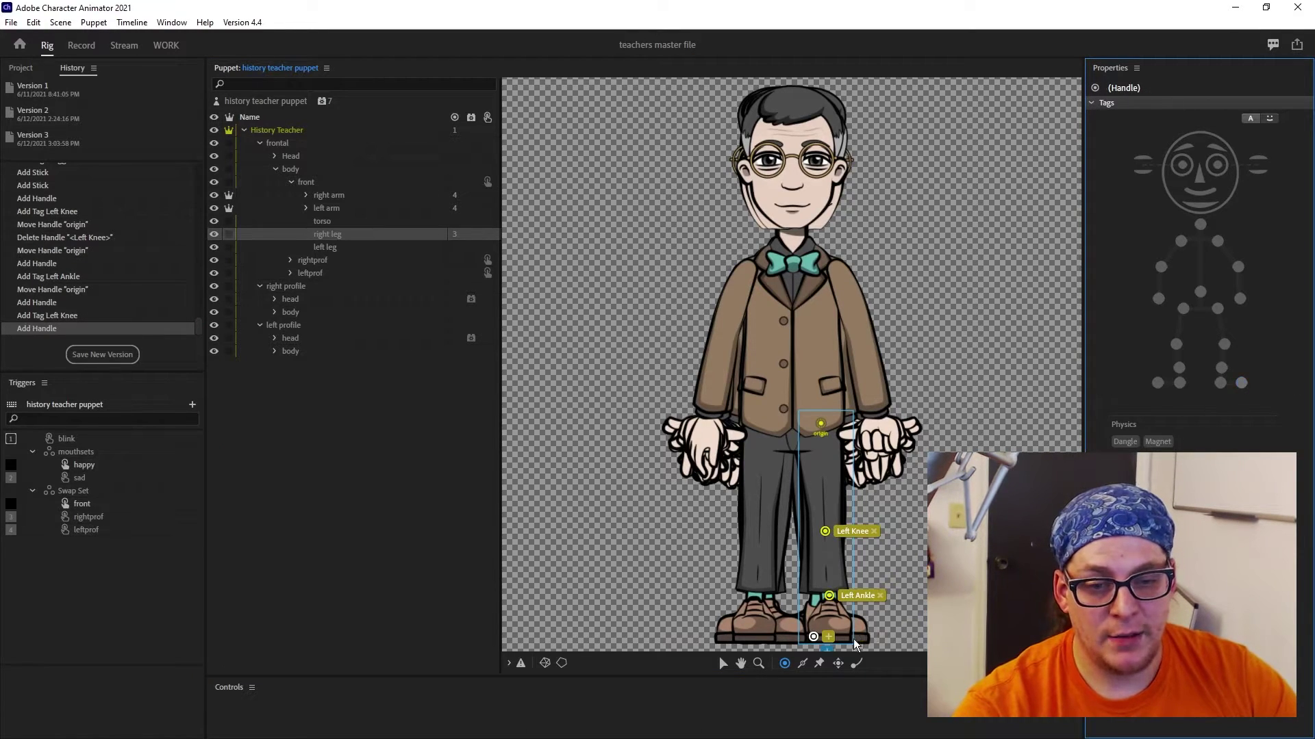
{"action": "left_click", "coordinate": [1219, 383]}
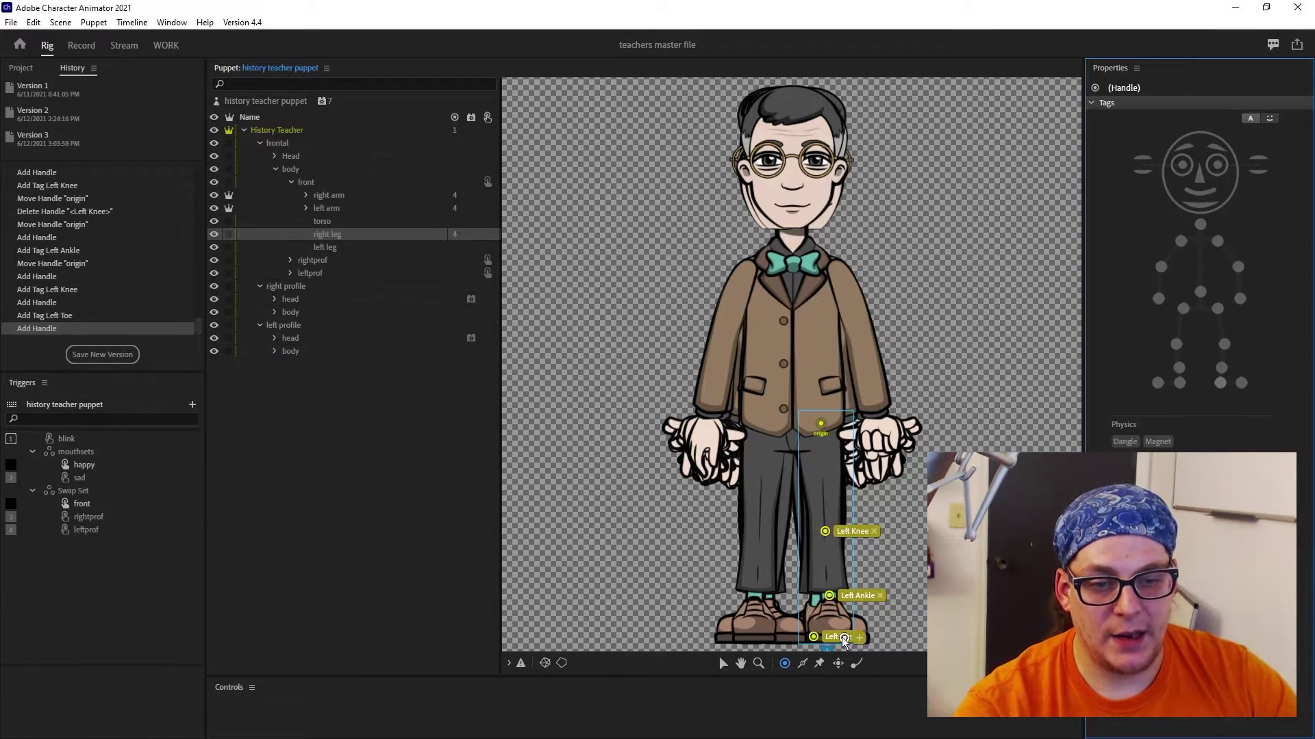
{"action": "left_click_drag", "start_coordinate": [843, 638], "coordinate": [846, 638]}
Place sticks down the front body's right leg layer, from hip to knee and from knee to ankle
{"action": "left_click", "coordinate": [803, 666]}
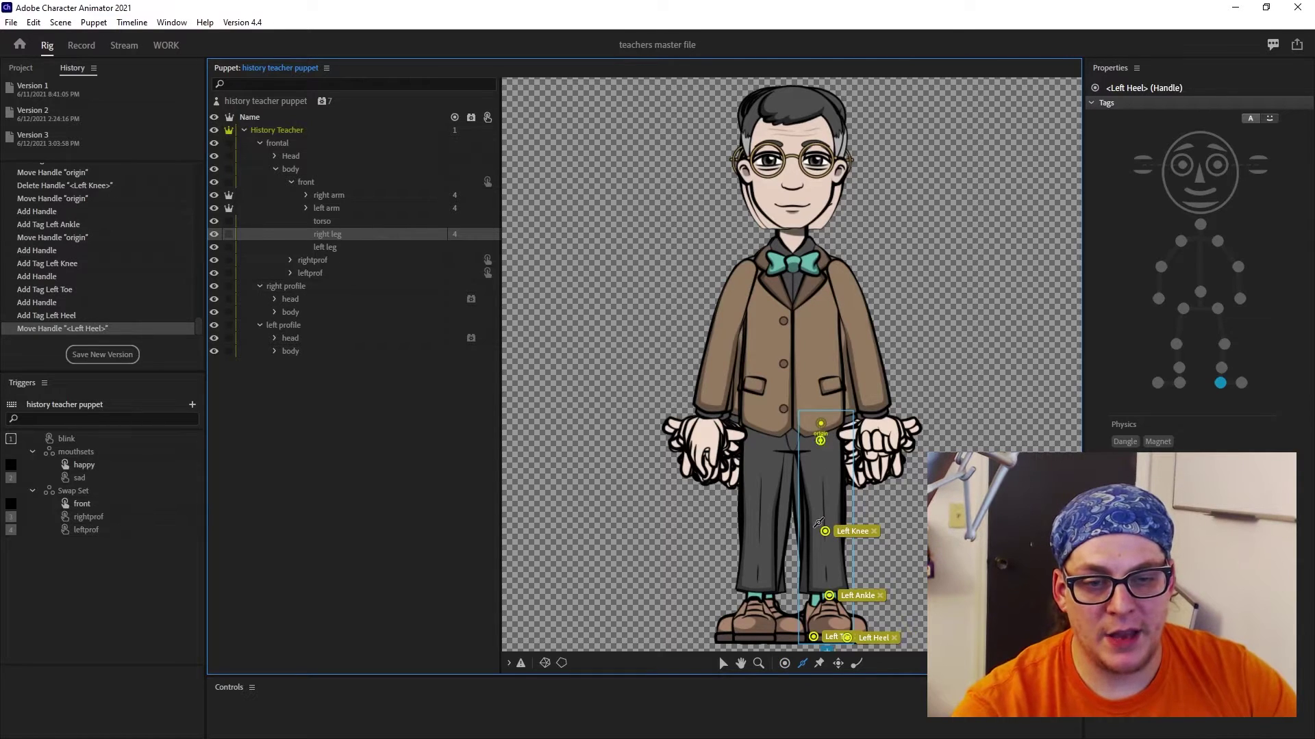
{"action": "left_click_drag", "start_coordinate": [821, 438], "coordinate": [825, 587]}
Rig the left leg layer with a hip origin, Right Ankle, Right Knee, Right Toe and Right Heel handles, and thigh and shin sticks
{"action": "left_click", "coordinate": [335, 247]}
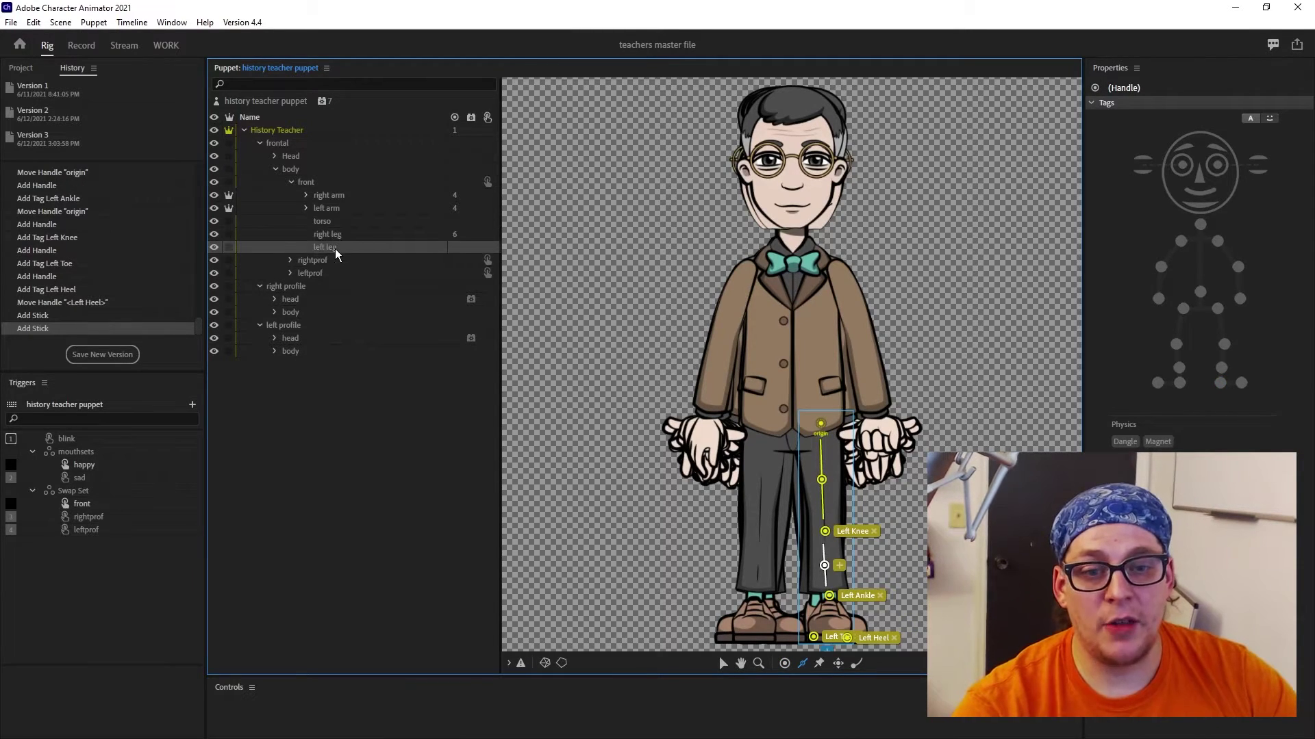
{"action": "key", "text": "h"}
{"action": "left_click", "coordinate": [758, 531]}
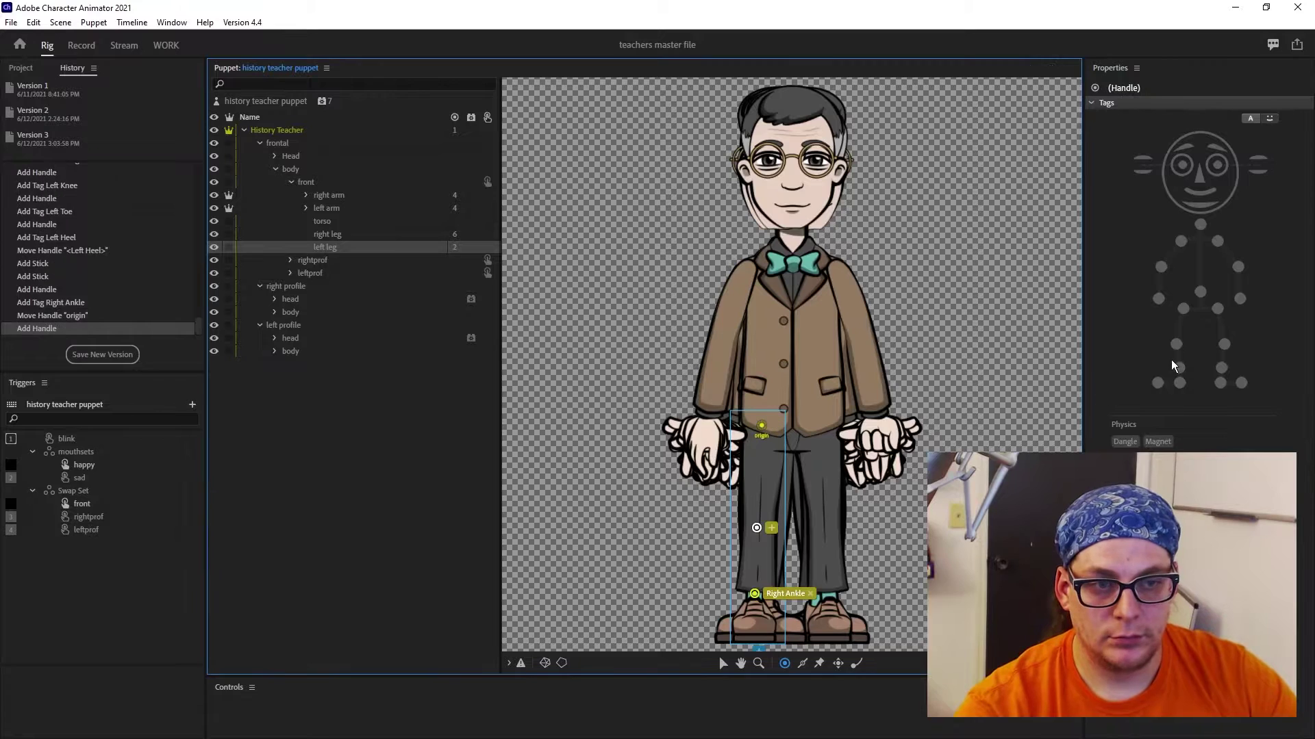
{"action": "left_click", "coordinate": [1179, 383]}
{"action": "key", "text": "s"}
{"action": "left_click_drag", "start_coordinate": [761, 427], "coordinate": [756, 577]}
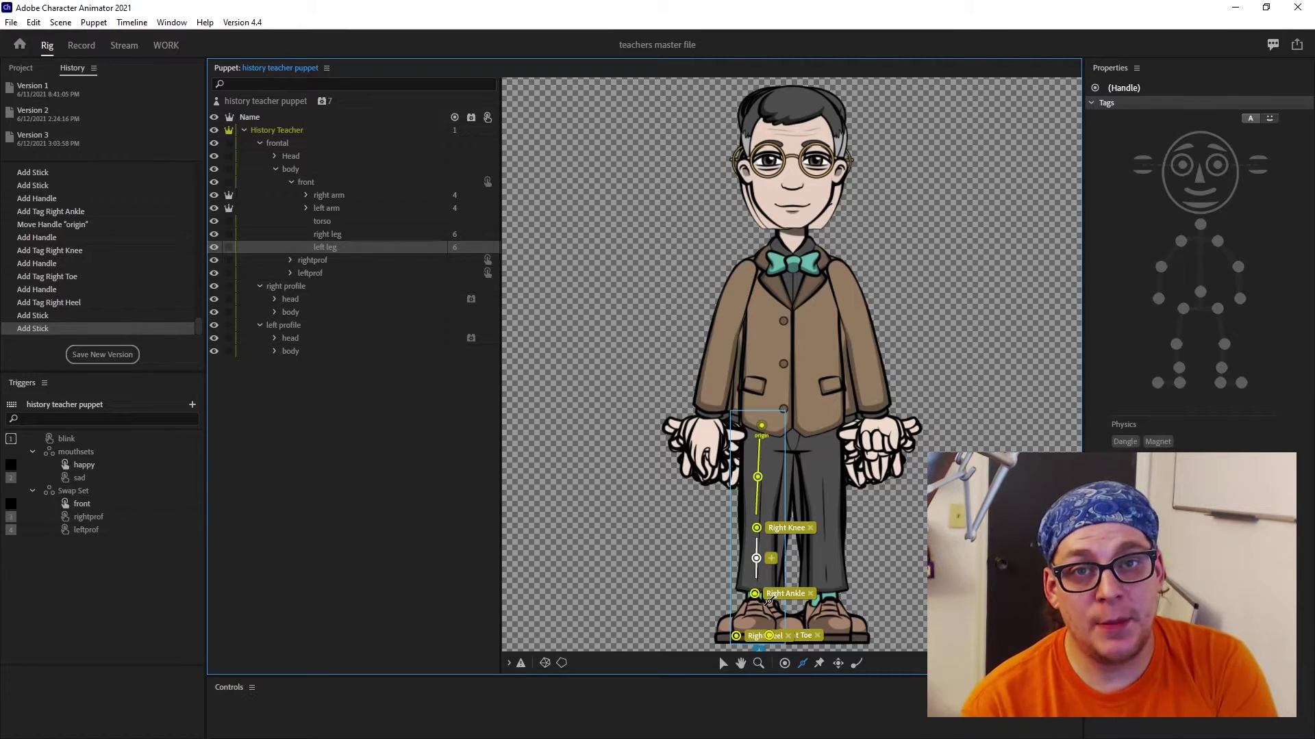
Add Left Shoulder and Right Shoulder handles at the two shoulders of the front body's torso layer
{"action": "left_click", "coordinate": [330, 221]}
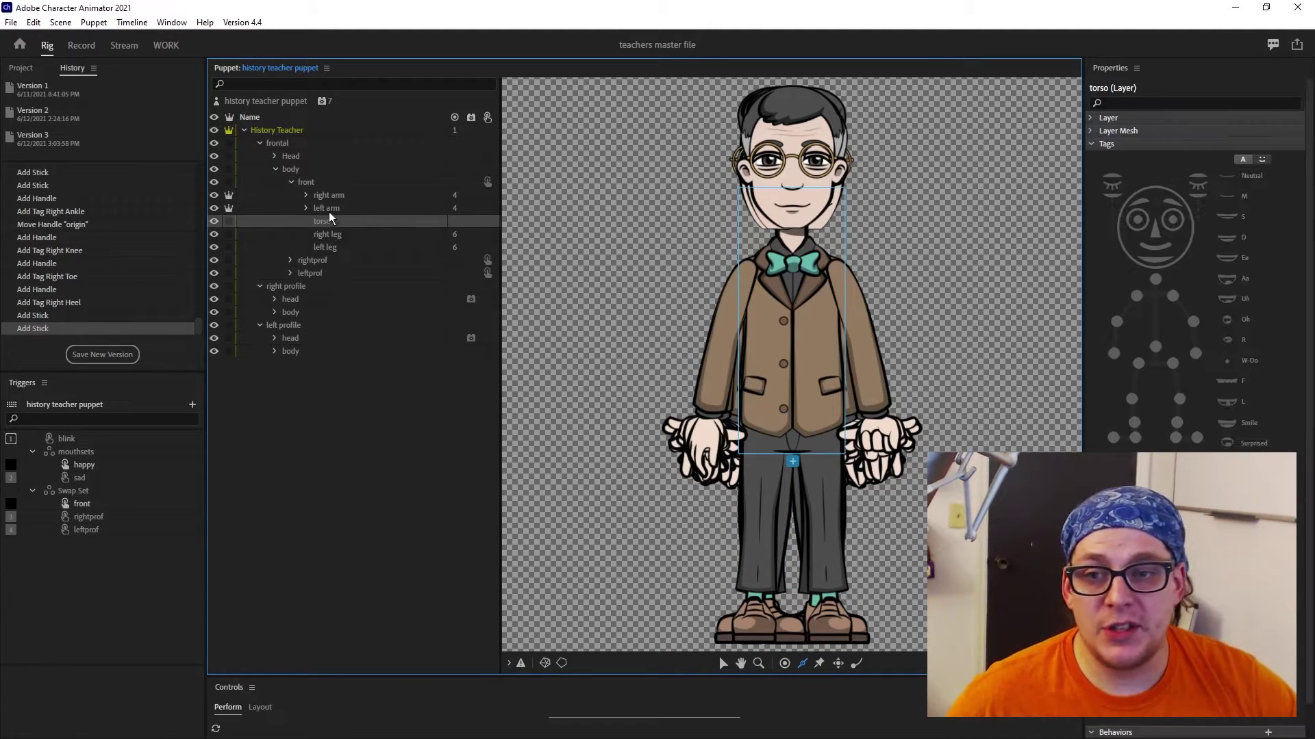
{"action": "left_click", "coordinate": [785, 663]}
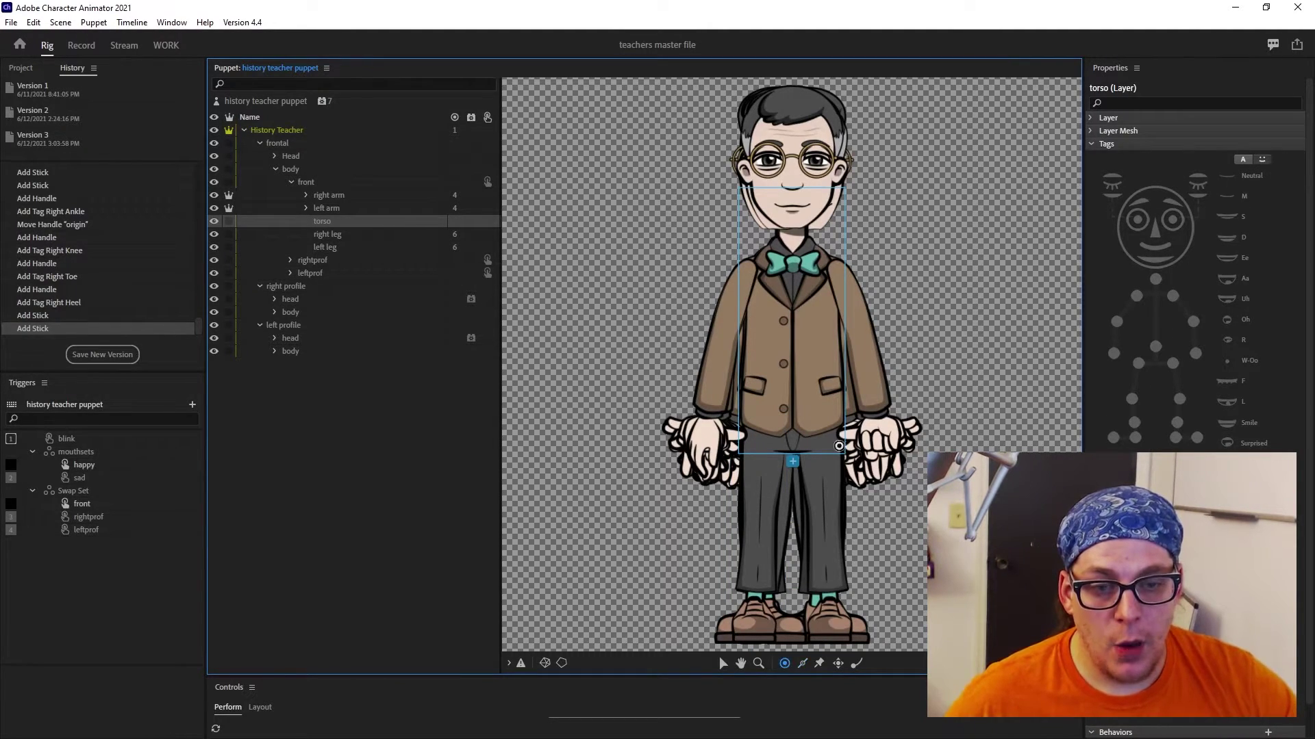
{"action": "left_click", "coordinate": [836, 267]}
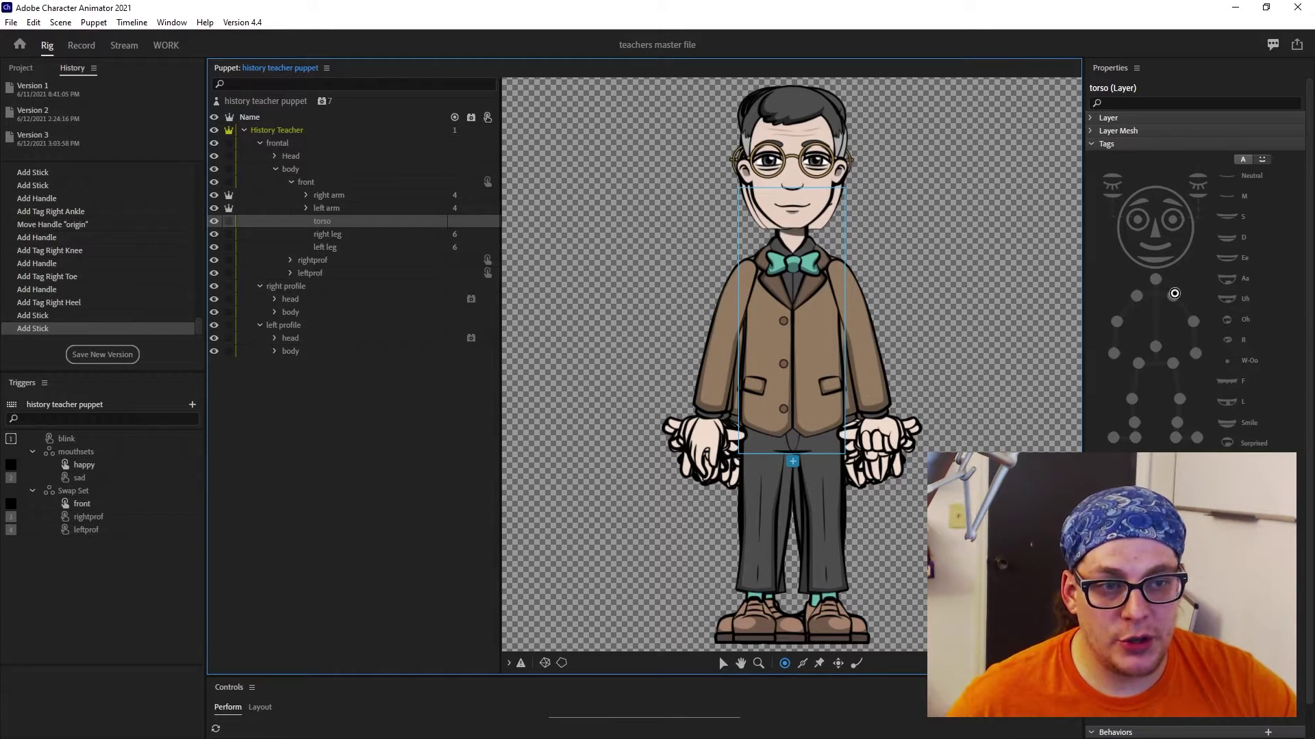
{"action": "left_click", "coordinate": [1211, 247]}
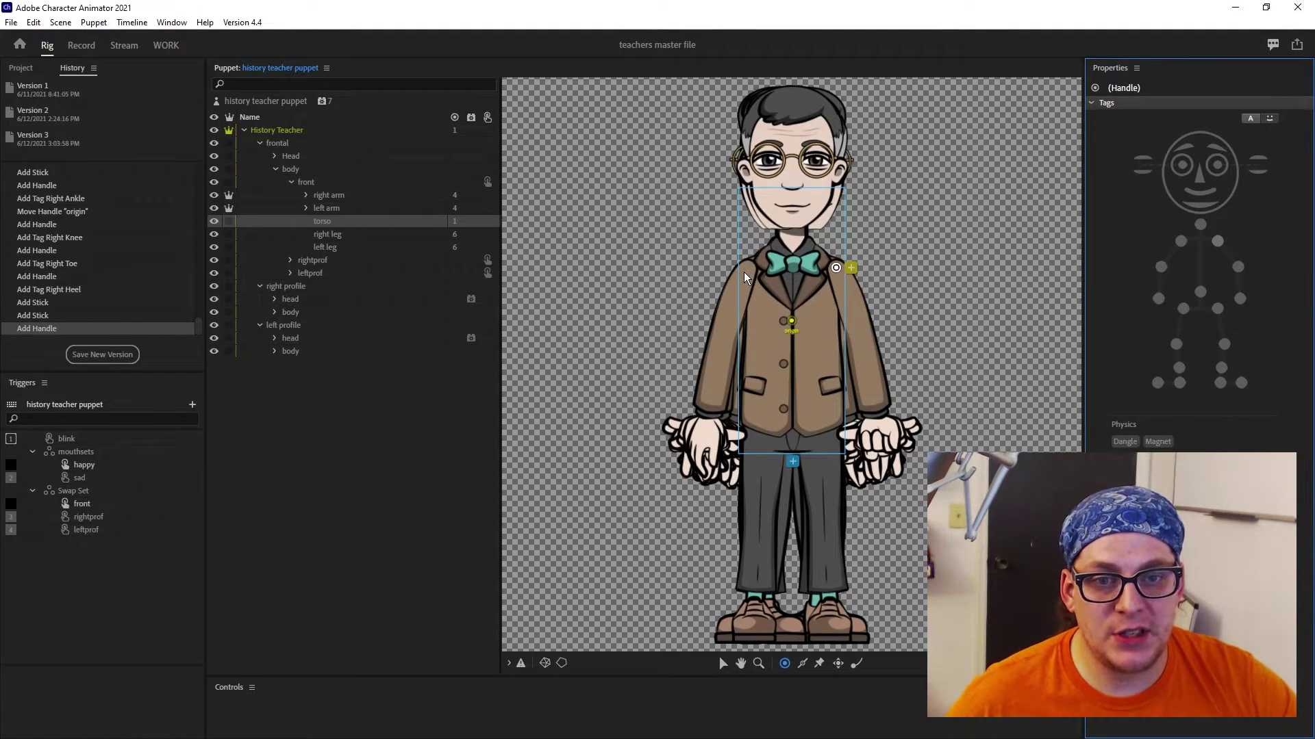
{"action": "left_click", "coordinate": [745, 269]}
{"action": "left_click", "coordinate": [1179, 241]}
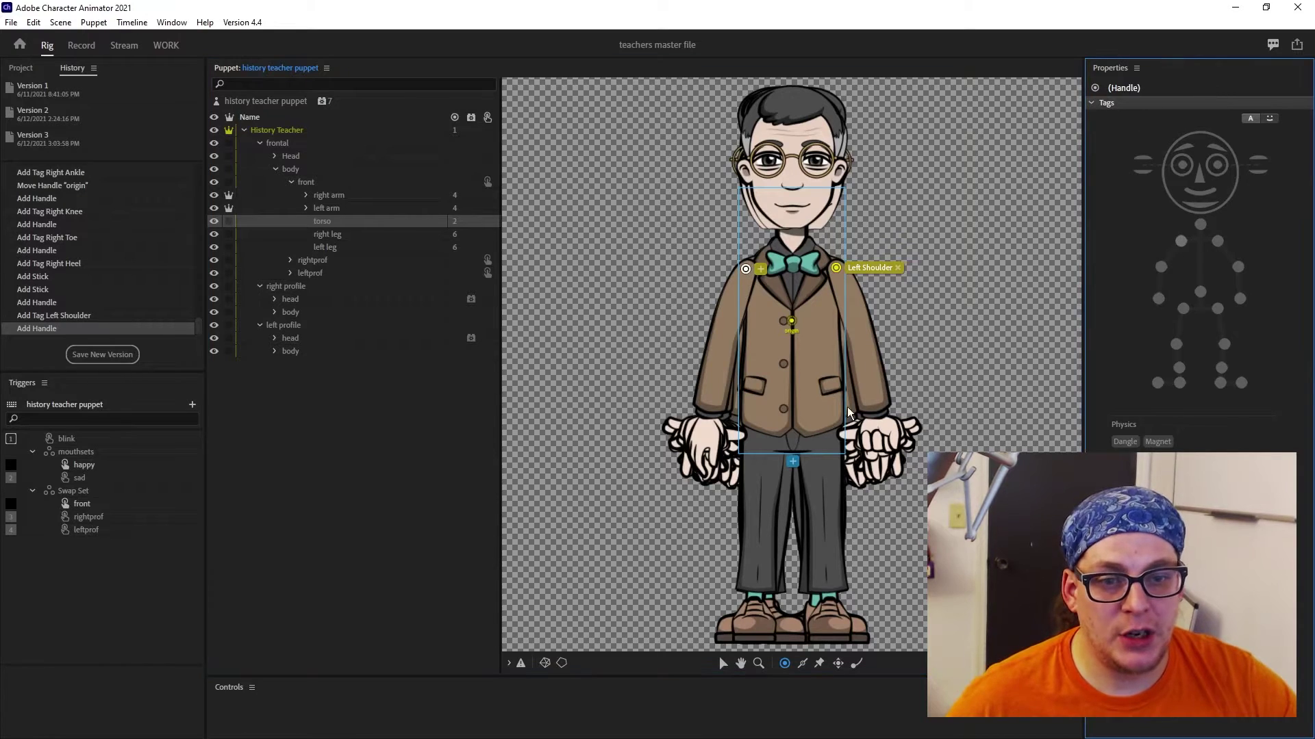
Add Left Hip and Right Hip handles to the torso layer and move its origin down to just above the hips
{"action": "left_click", "coordinate": [822, 422]}
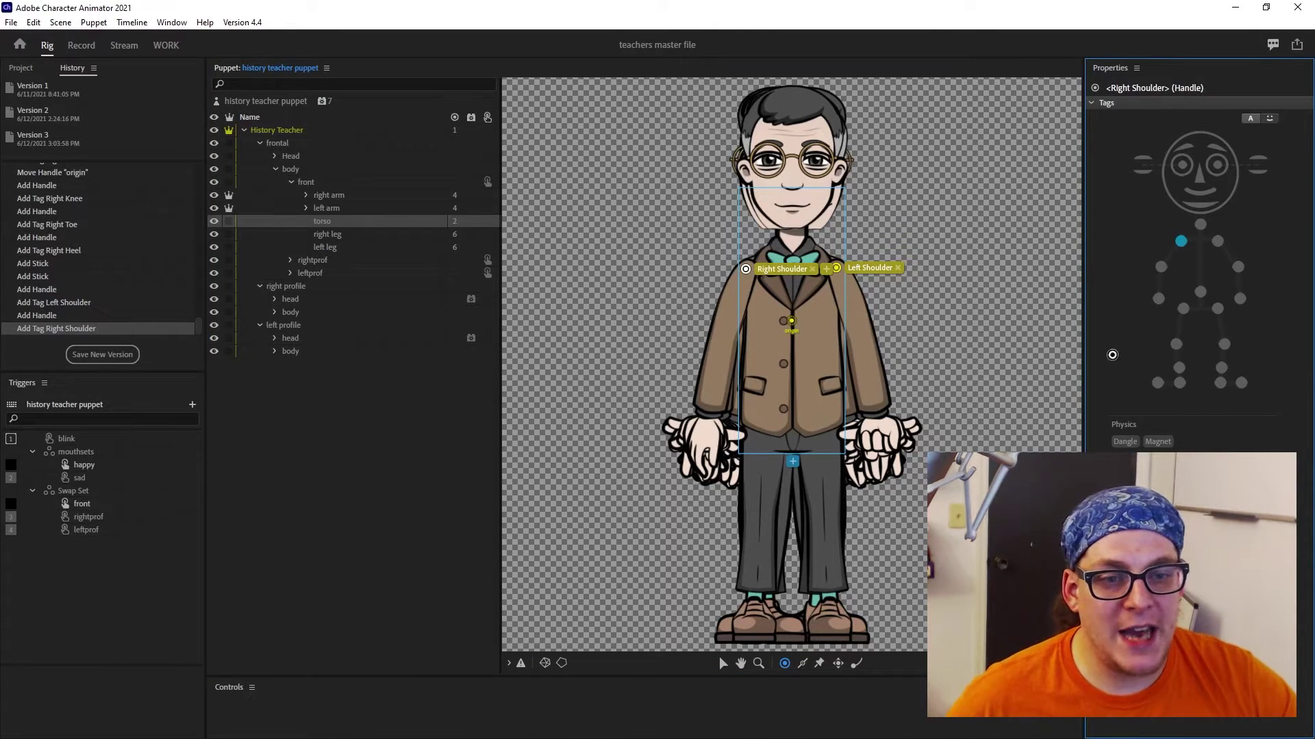
{"action": "left_click", "coordinate": [1183, 308]}
{"action": "left_click", "coordinate": [758, 420]}
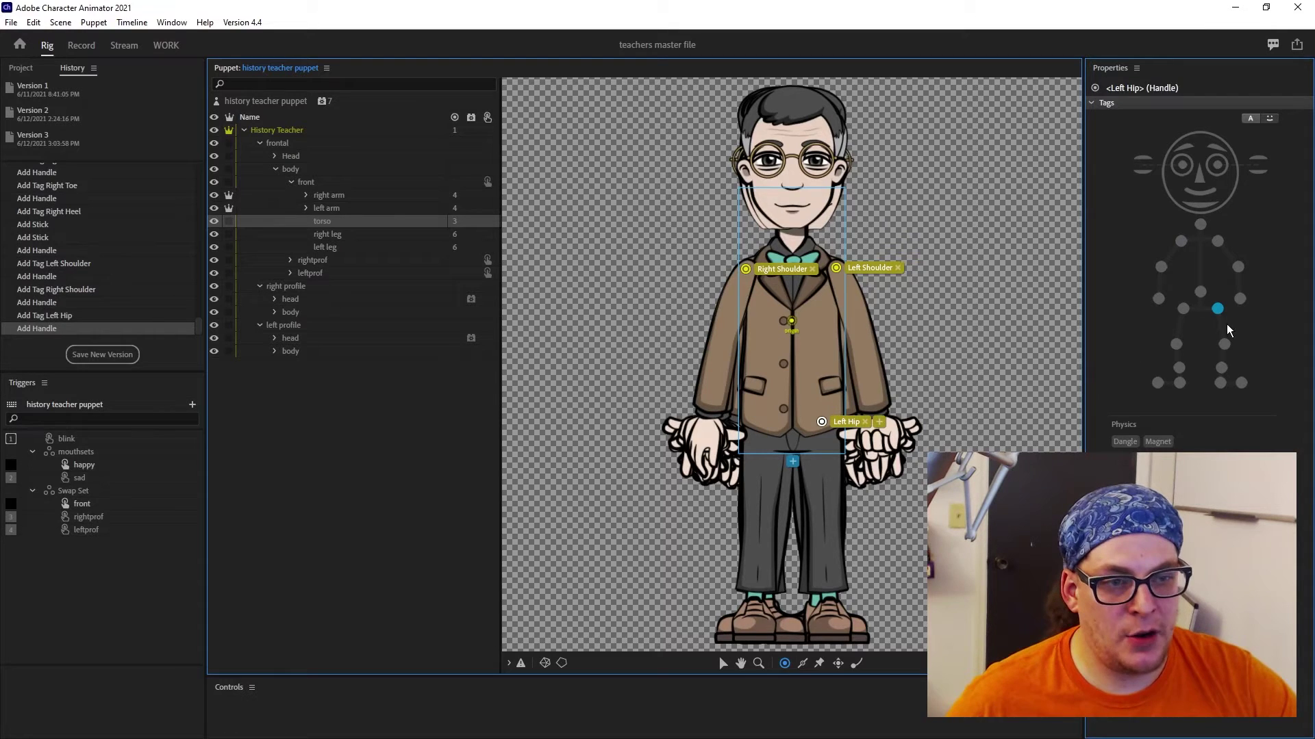
{"action": "left_click", "coordinate": [1184, 306]}
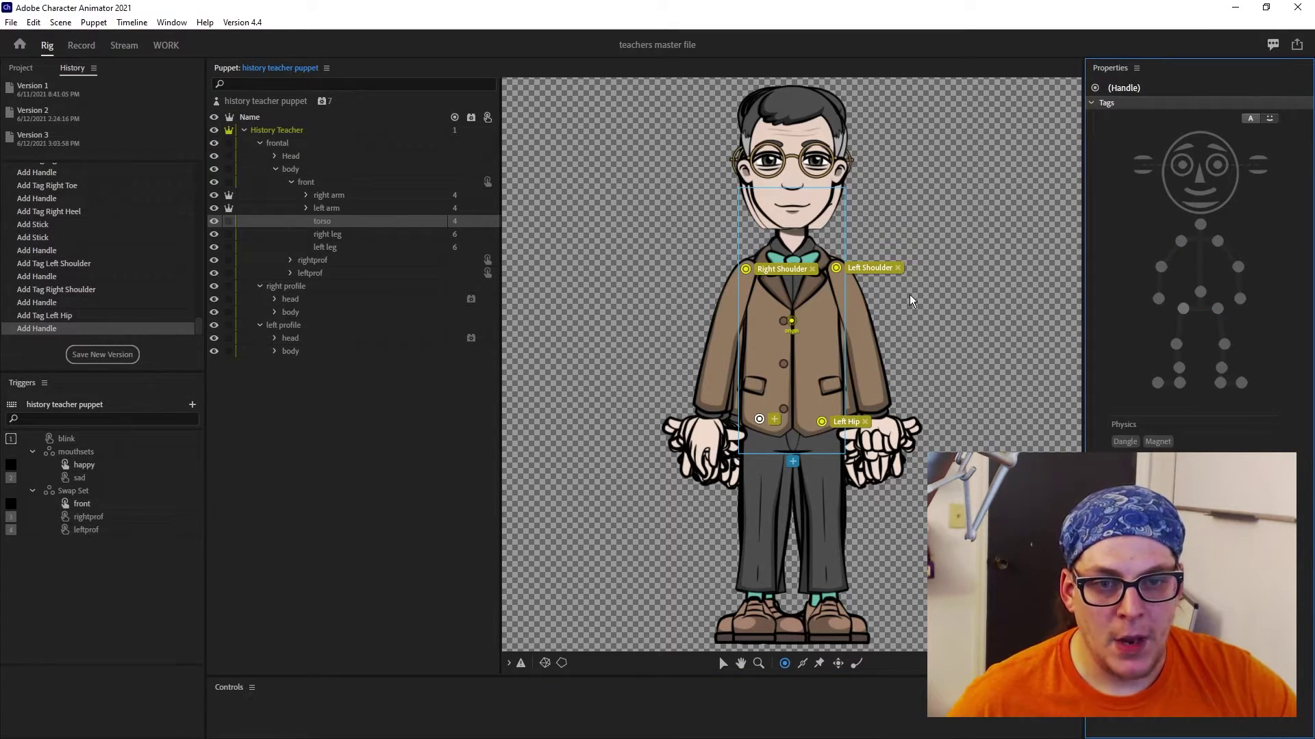
{"action": "left_click_drag", "start_coordinate": [791, 323], "coordinate": [795, 392]}
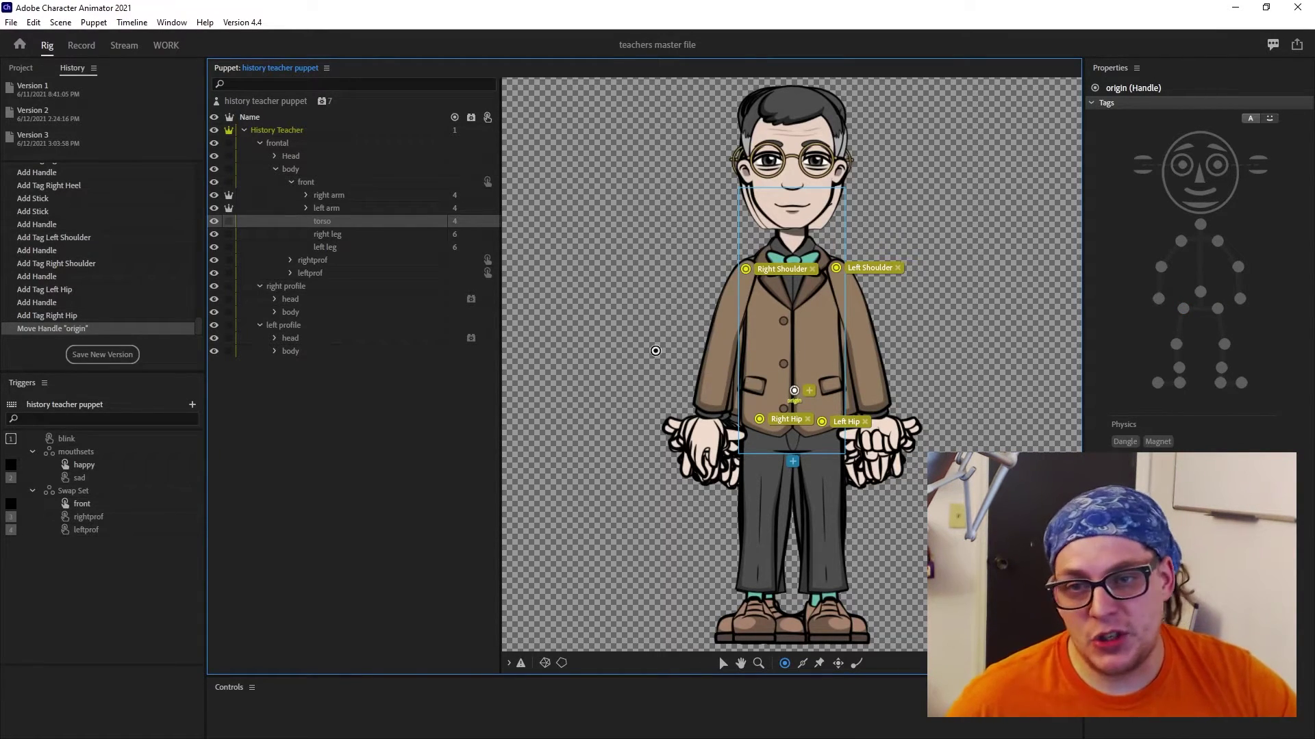
{"action": "left_click", "coordinate": [291, 182]}
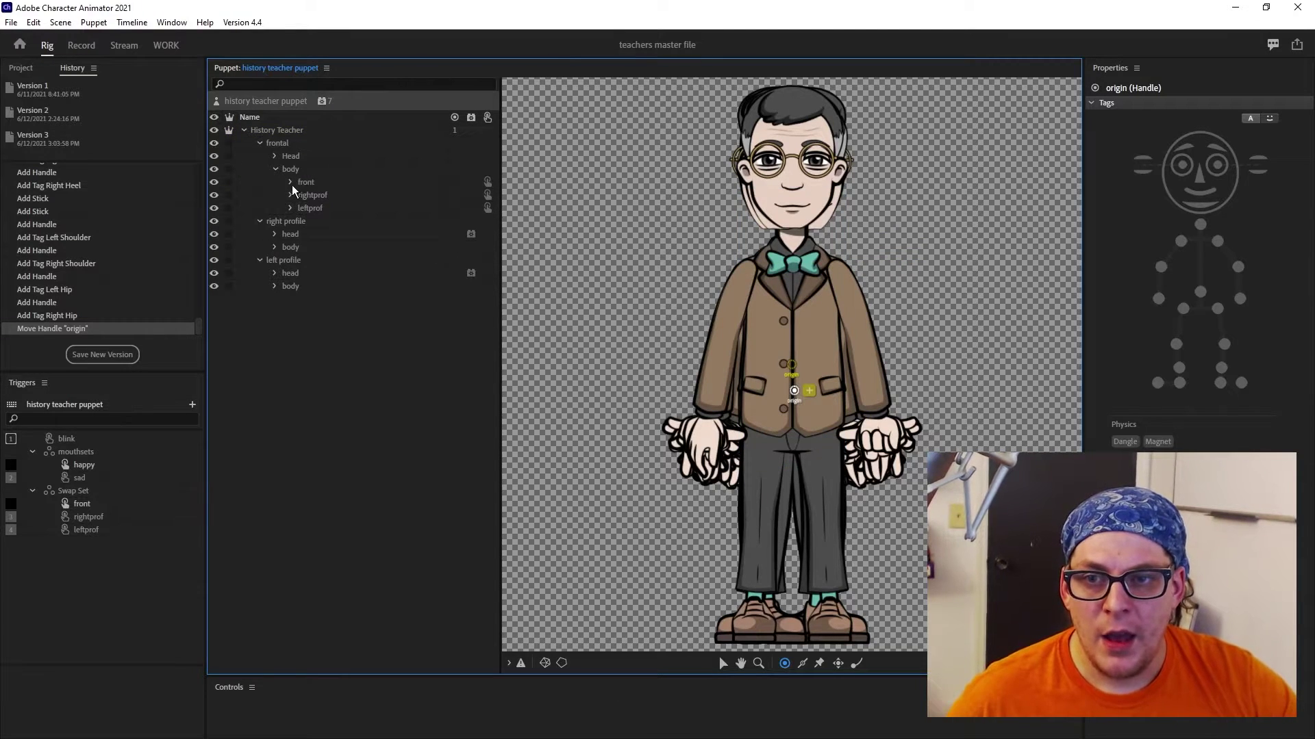
{"action": "left_click", "coordinate": [293, 177]}
{"action": "left_click", "coordinate": [290, 183]}
{"action": "left_click", "coordinate": [319, 195]}
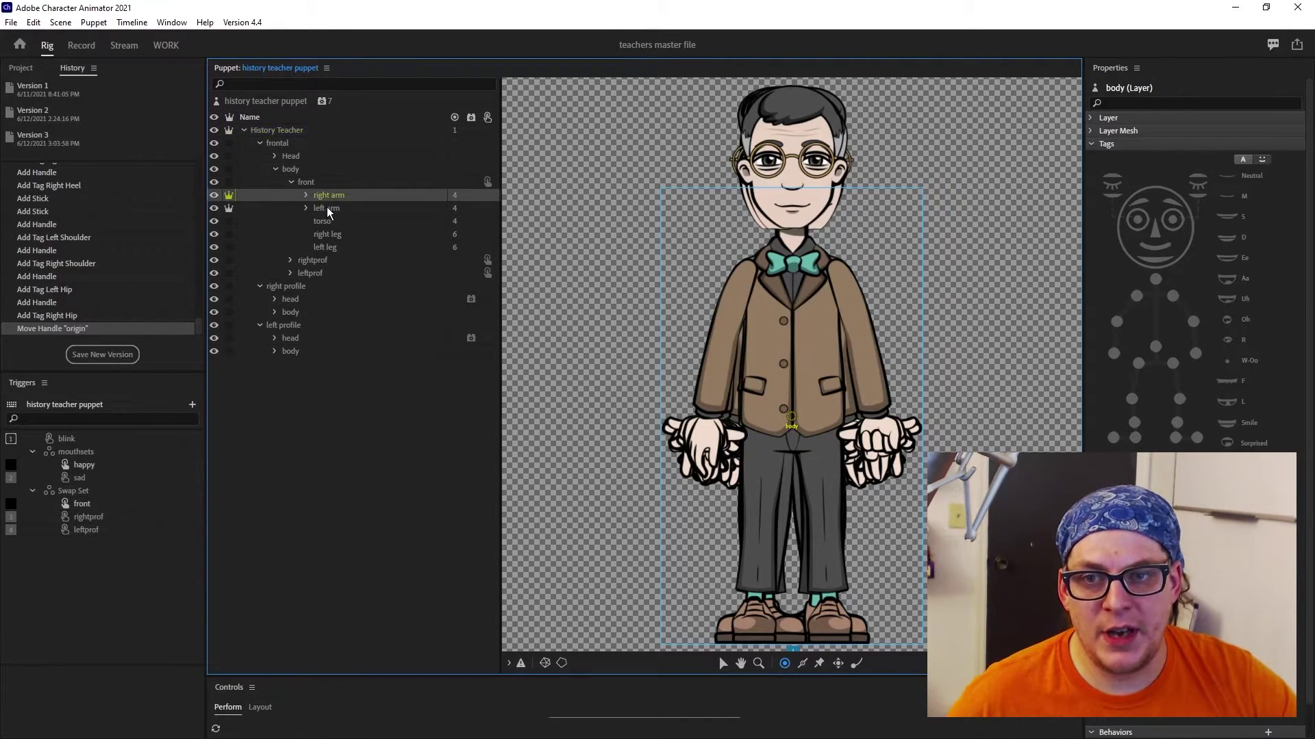
{"action": "left_click", "coordinate": [326, 208]}
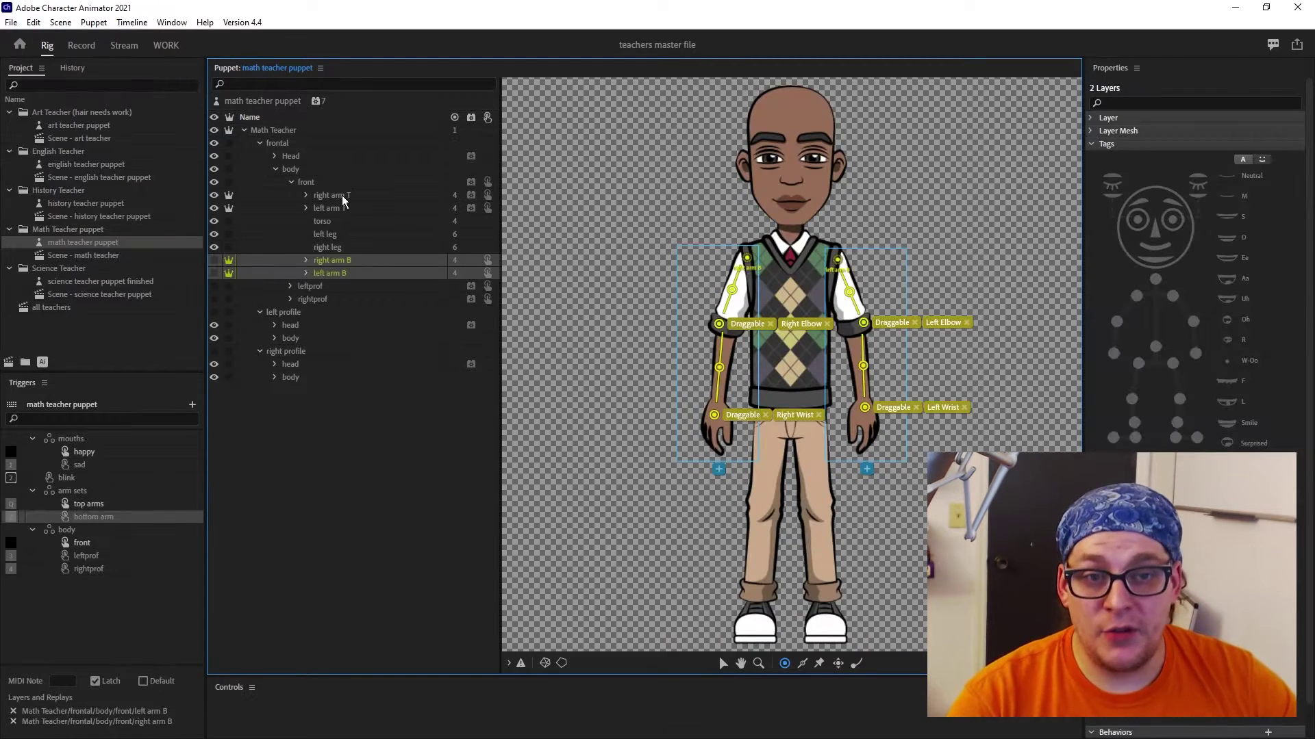
Examine the handles, tags and behaviors on the math teacher puppet's top and bottom arm layers
{"action": "left_click", "coordinate": [343, 195]}
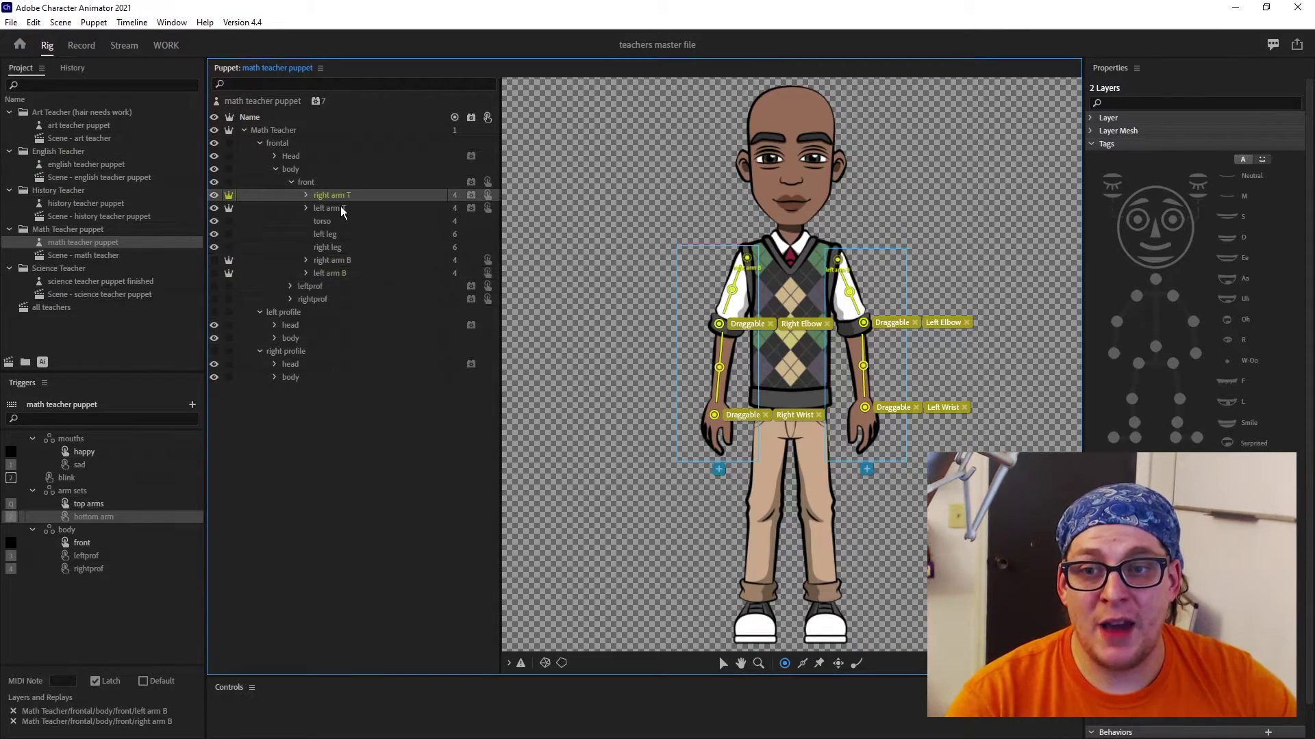
{"action": "left_click", "coordinate": [340, 207]}
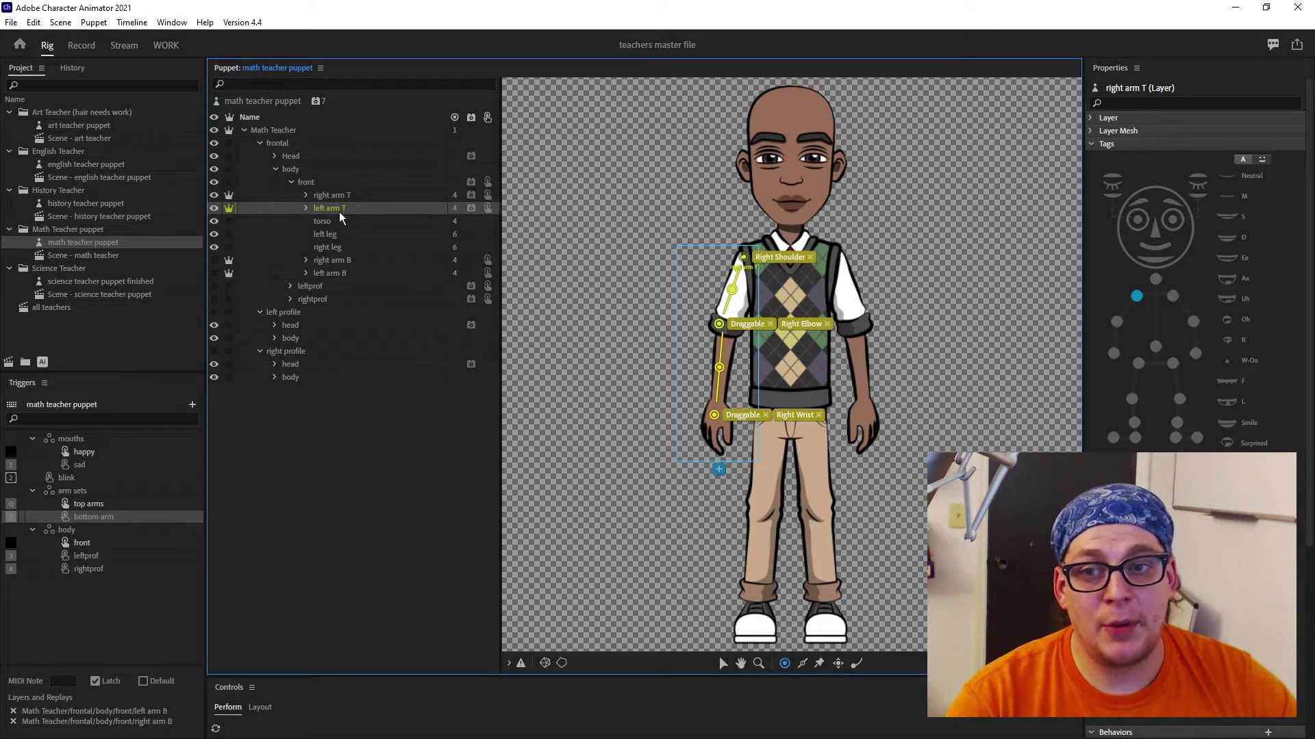
{"action": "left_click", "coordinate": [335, 259]}
{"action": "left_click", "coordinate": [331, 273]}
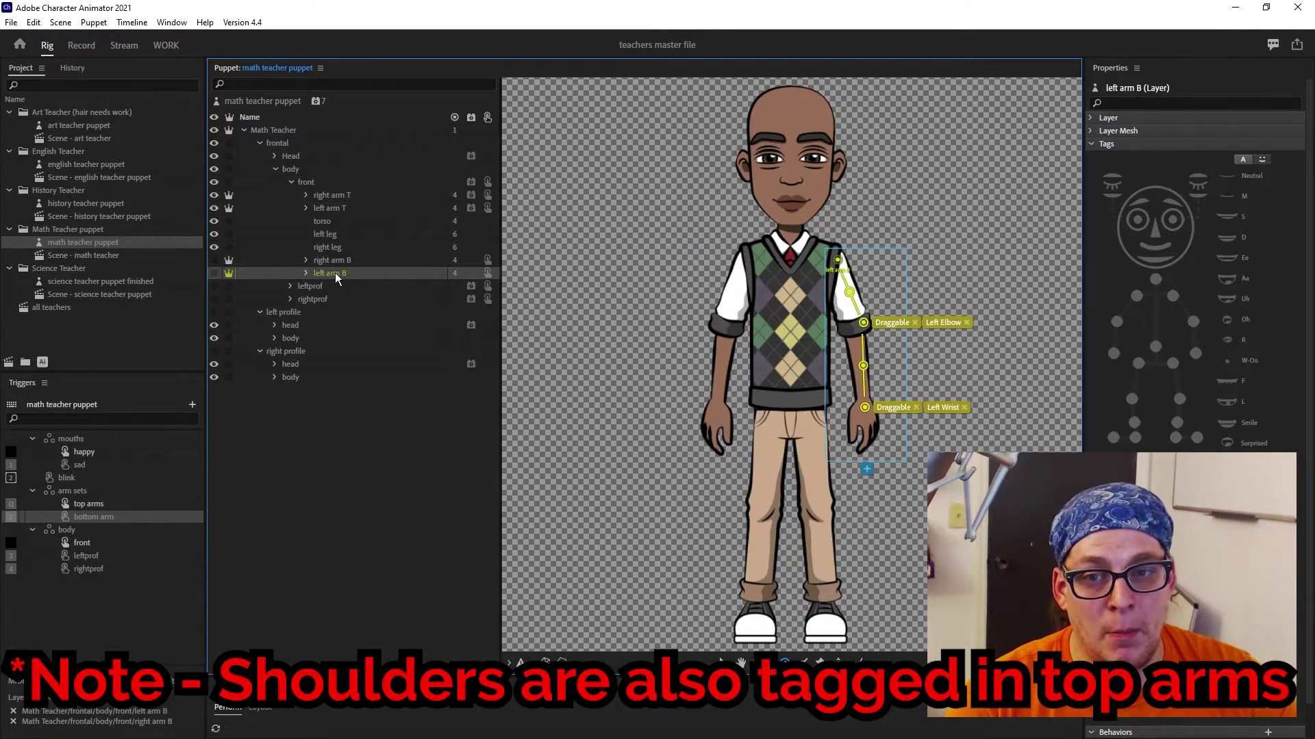
{"action": "left_click", "coordinate": [371, 195]}
{"action": "left_click", "coordinate": [371, 208]}
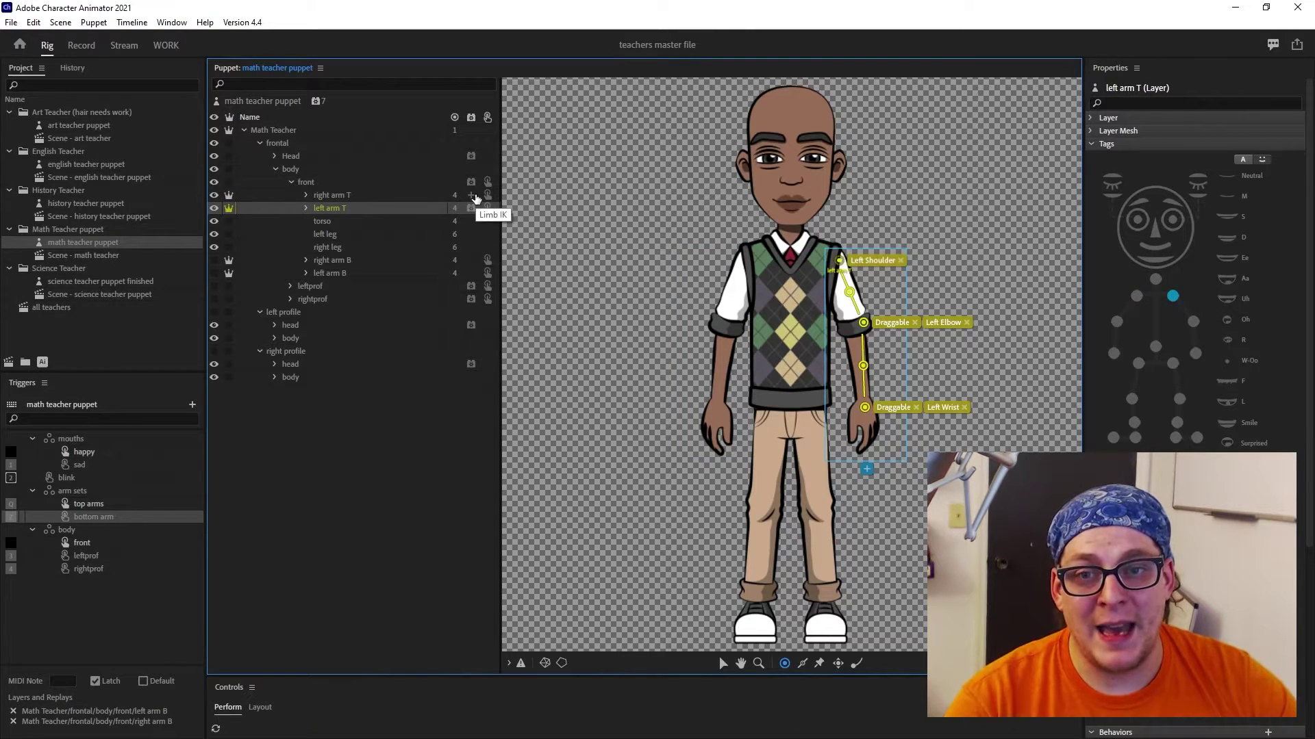
{"action": "left_click", "coordinate": [354, 260]}
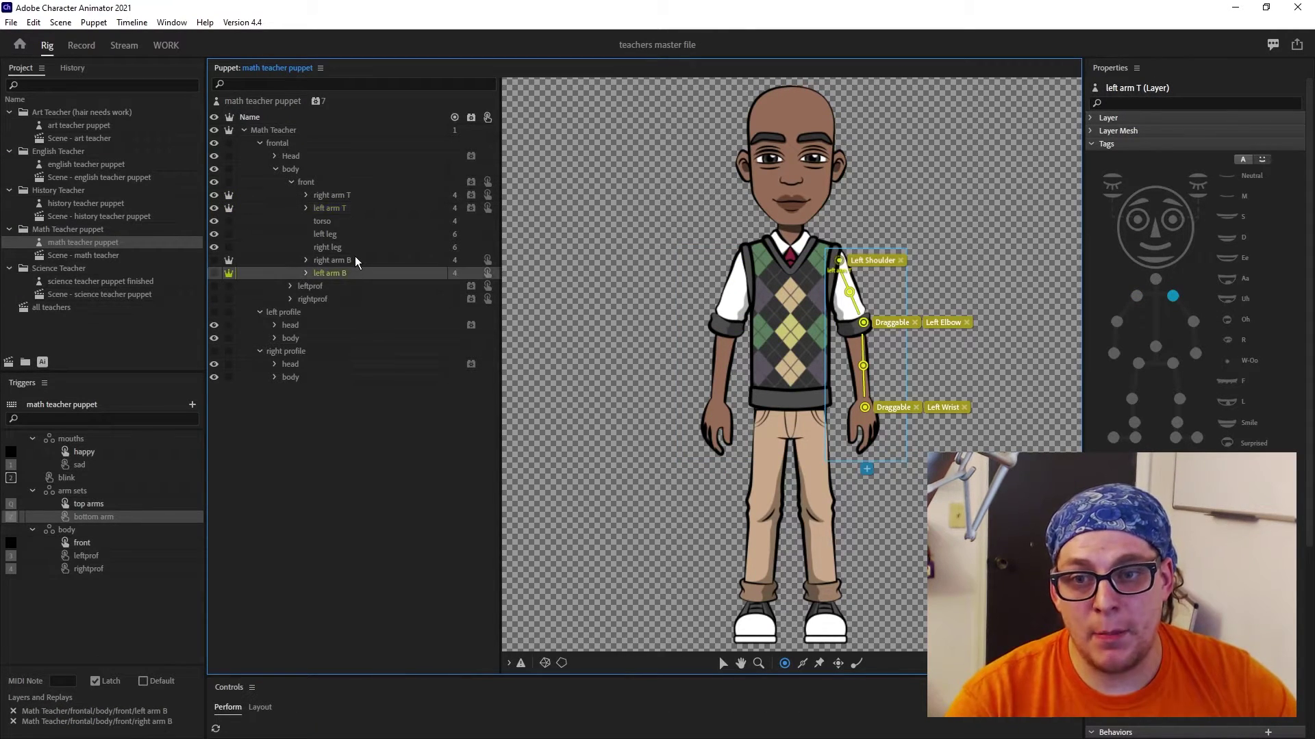
{"action": "left_click", "coordinate": [290, 181]}
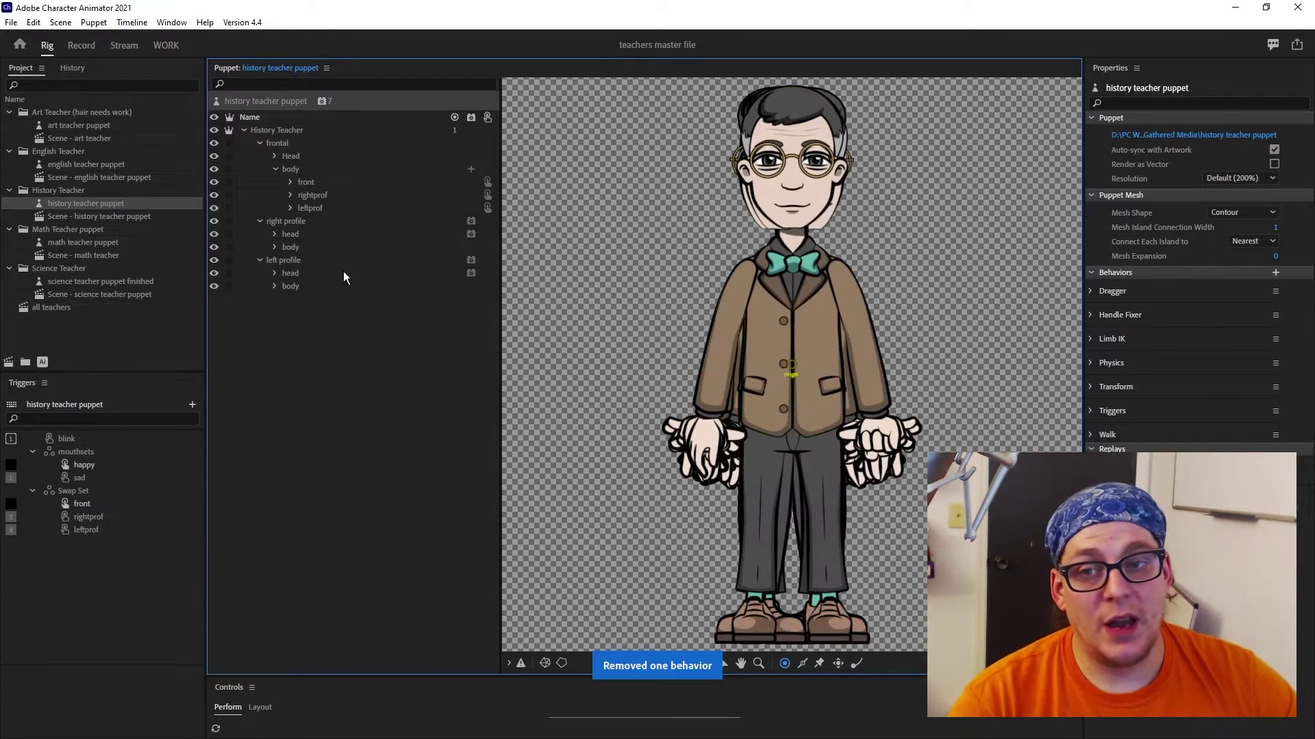
Select the history teacher's front, rightprof and leftprof body layers together for adding a behavior
{"action": "left_click", "coordinate": [397, 171]}
{"action": "left_click", "coordinate": [393, 183]}
{"action": "left_click", "coordinate": [385, 208], "text": "shift"}
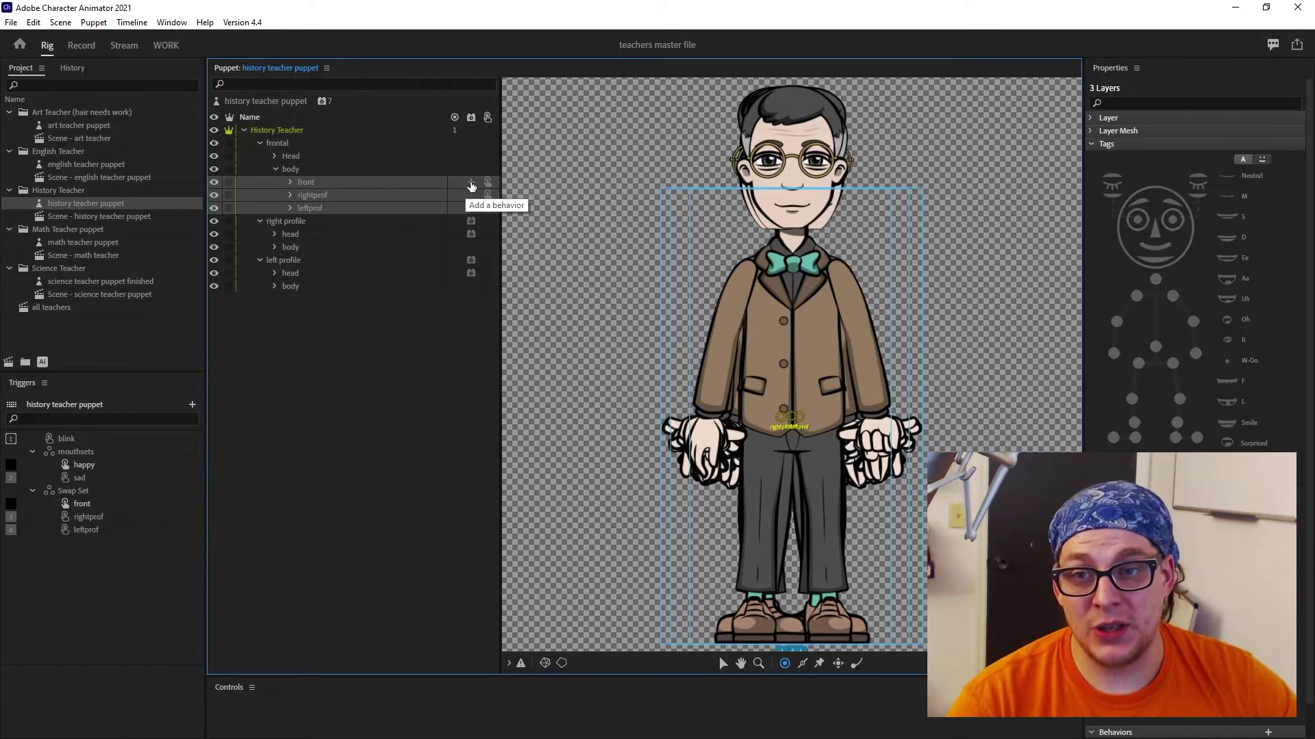